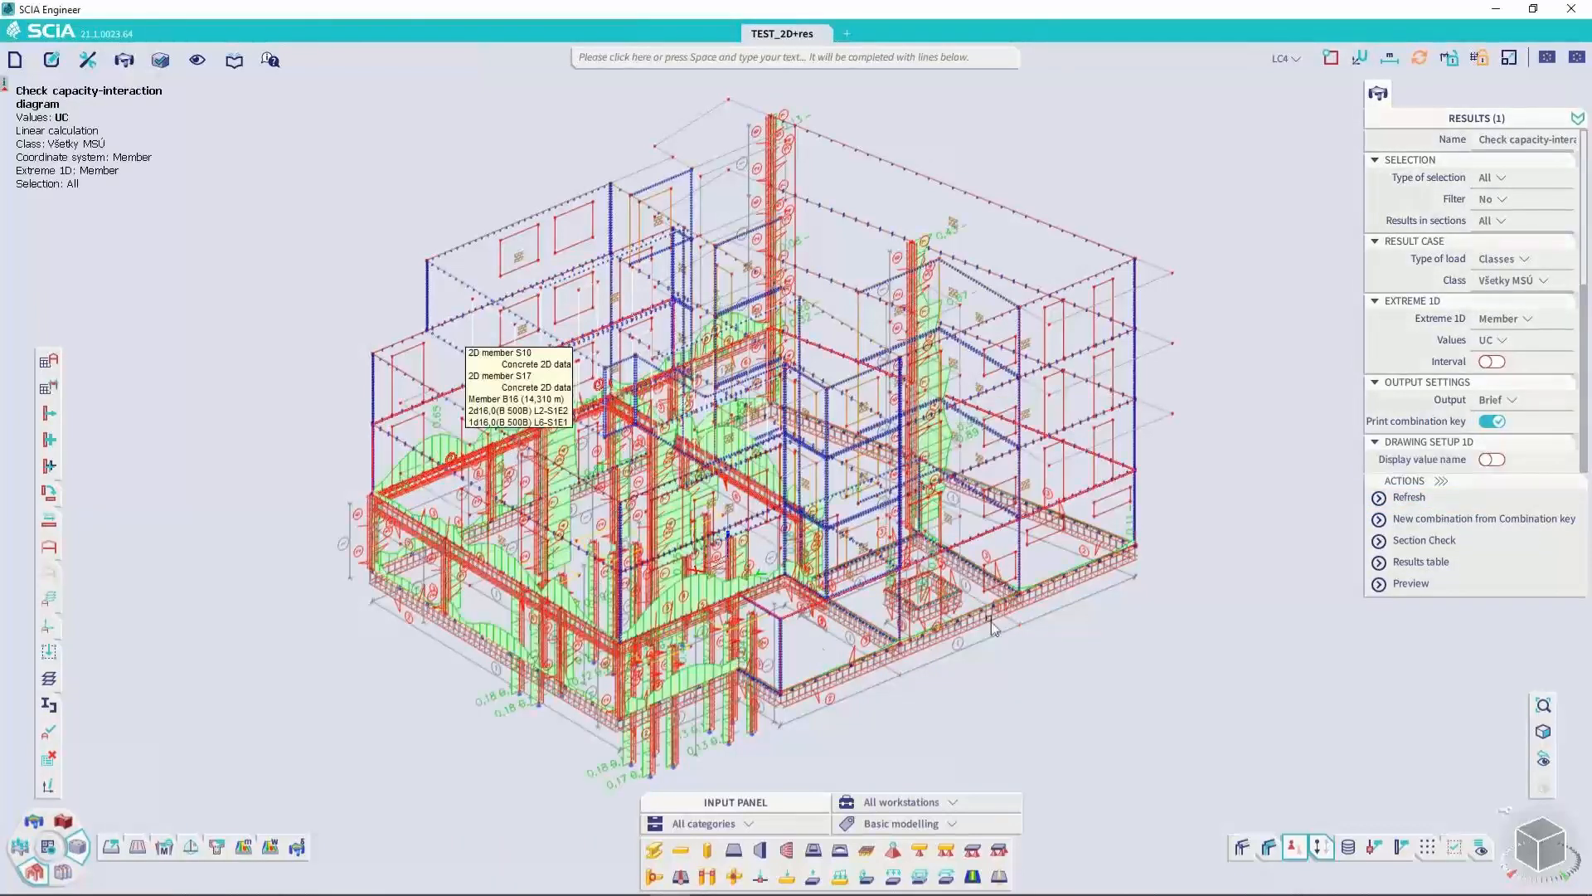
Open the results table for the capacity-interaction check and sort its rows by UC from highest to lowest
left_click(1418, 564)
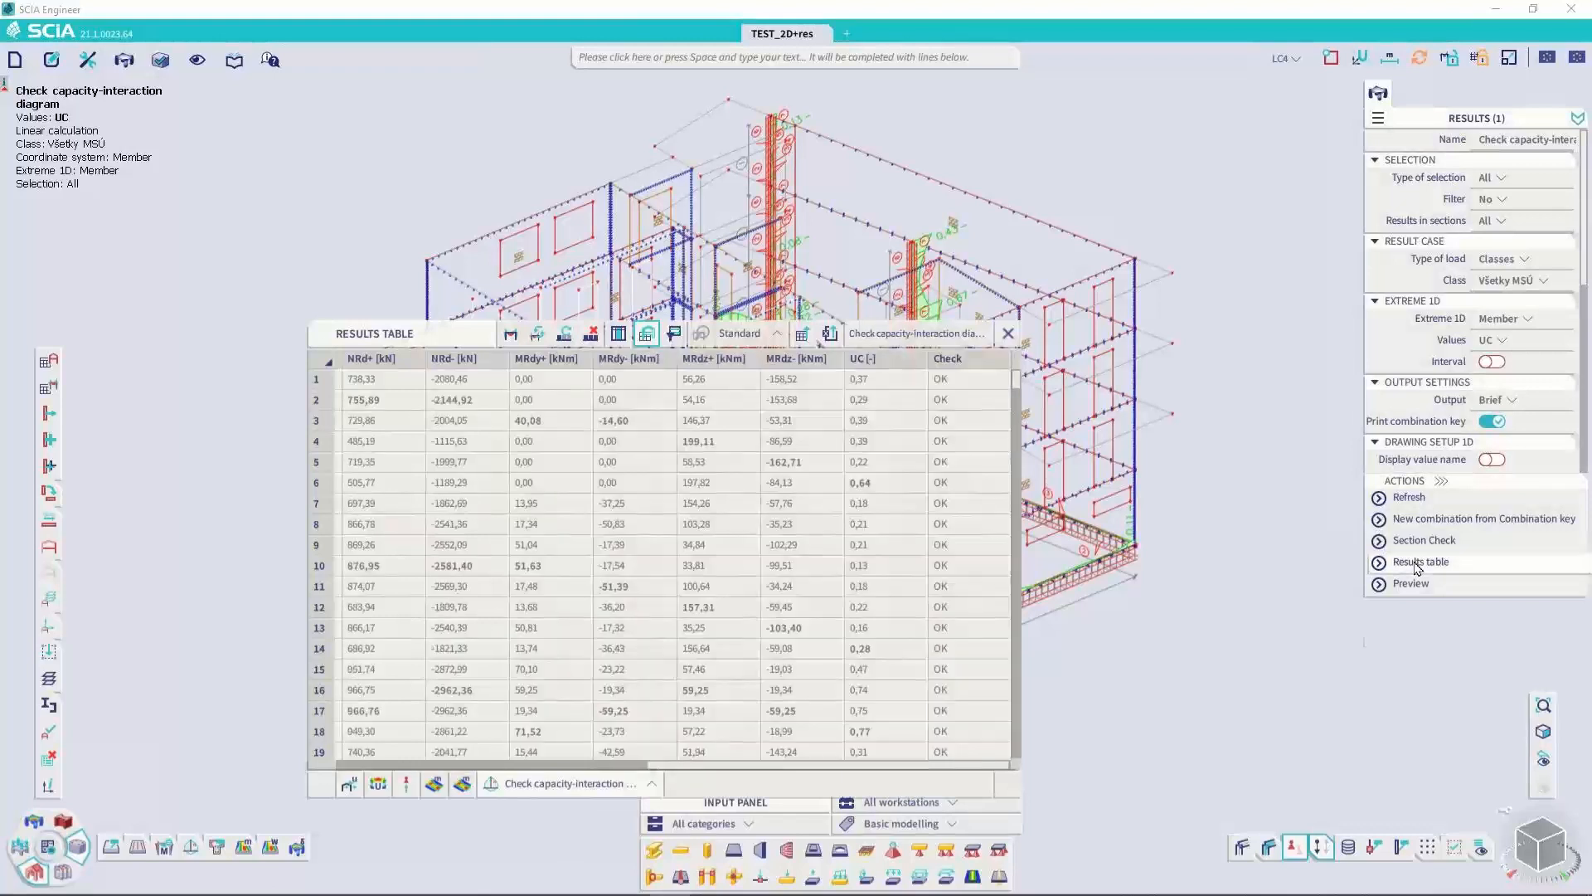
left_click(413, 388)
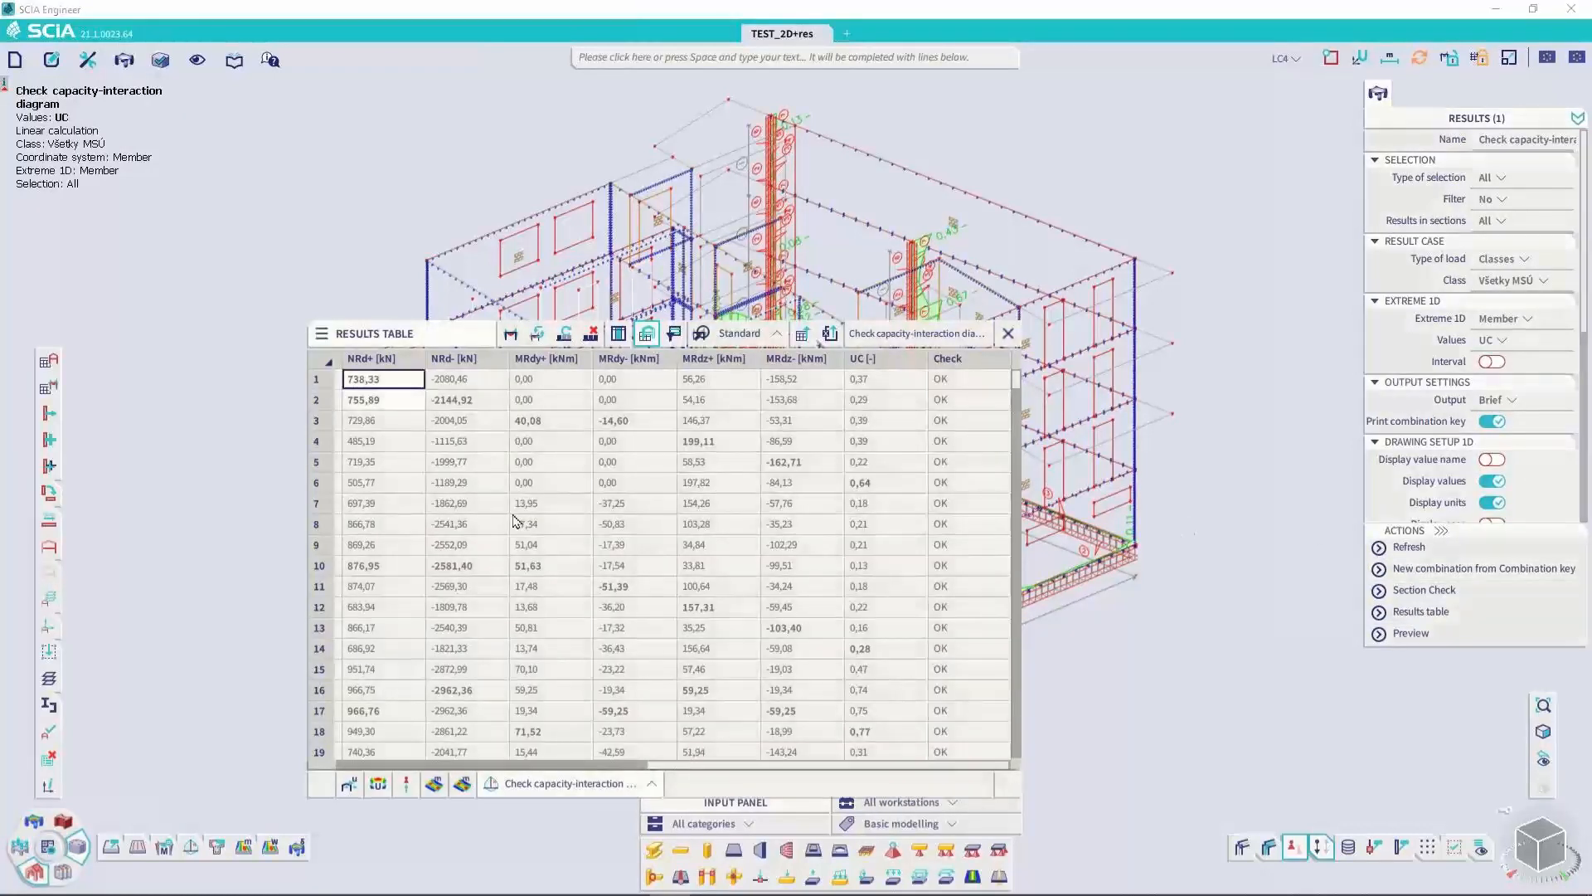
left_click_drag(687, 764, 879, 746)
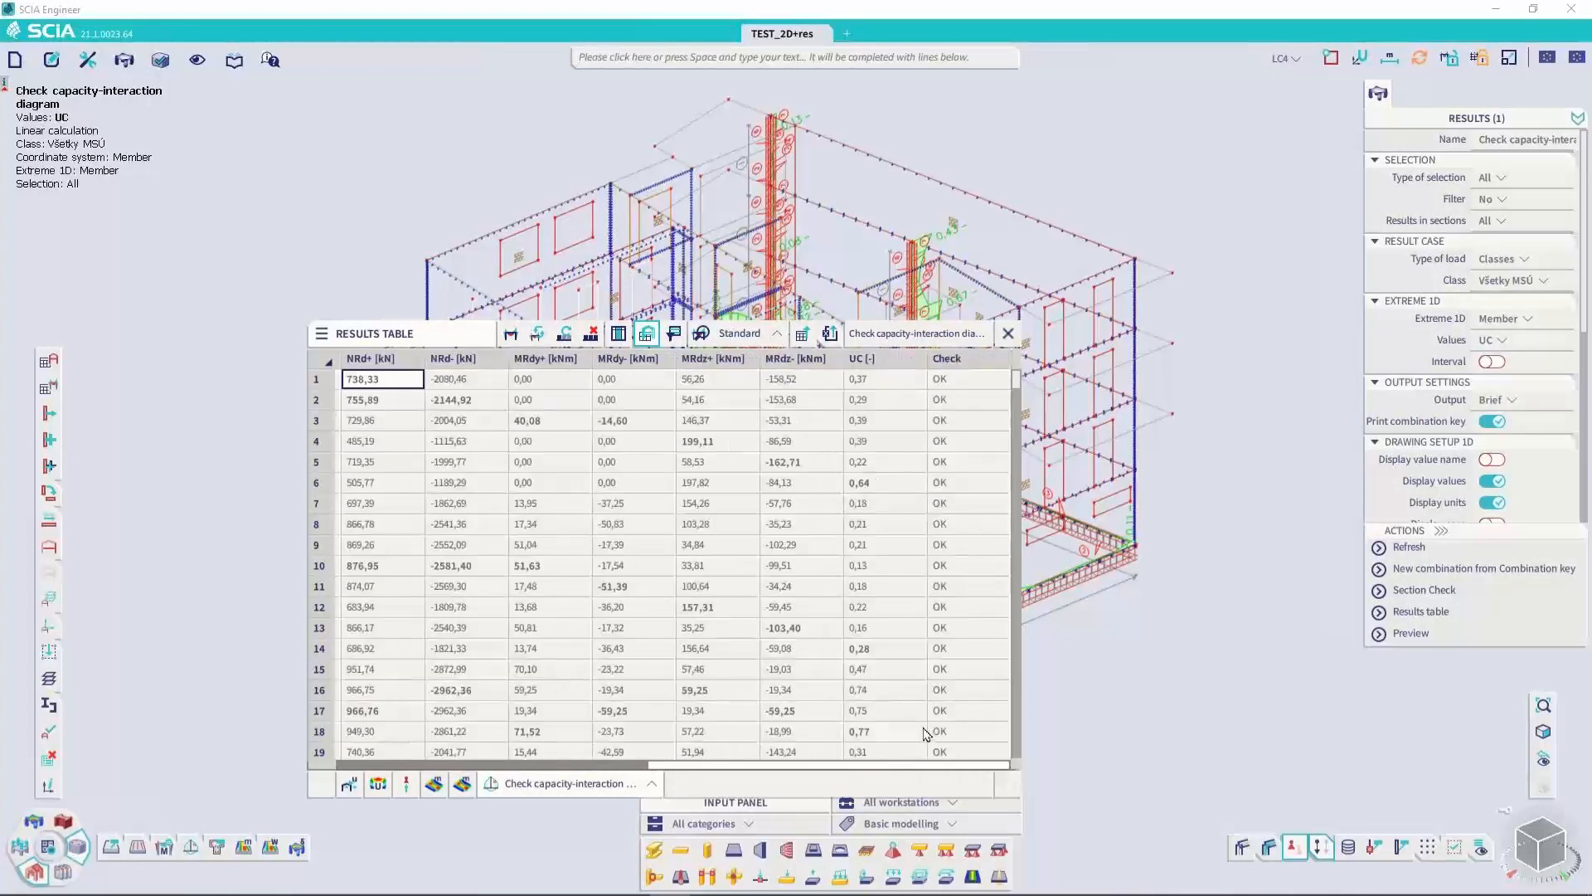
left_click(915, 361)
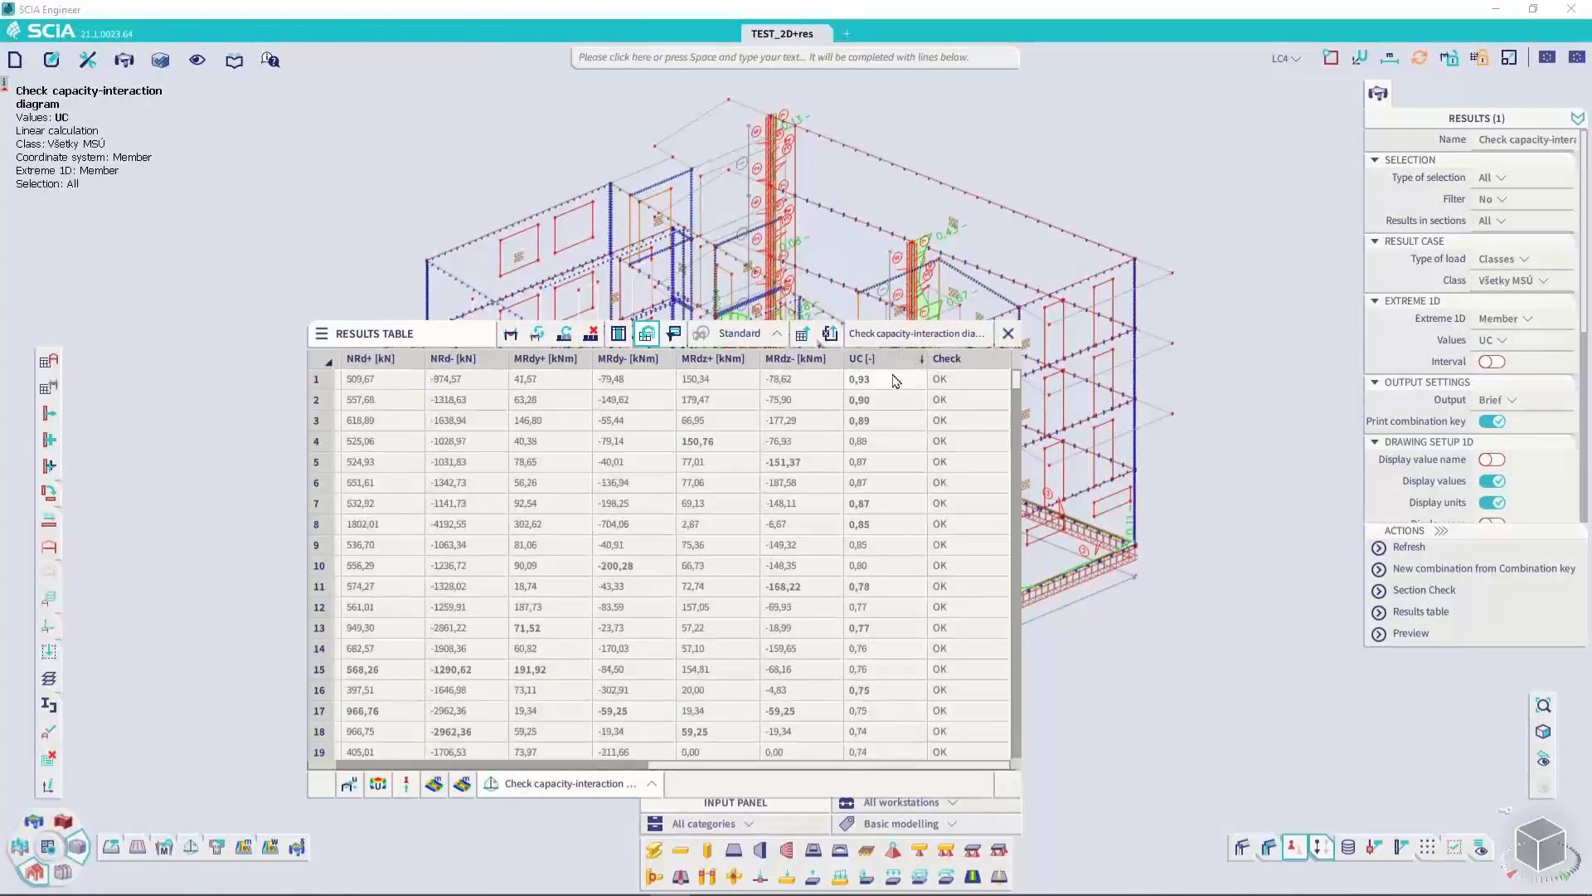
left_click(887, 384)
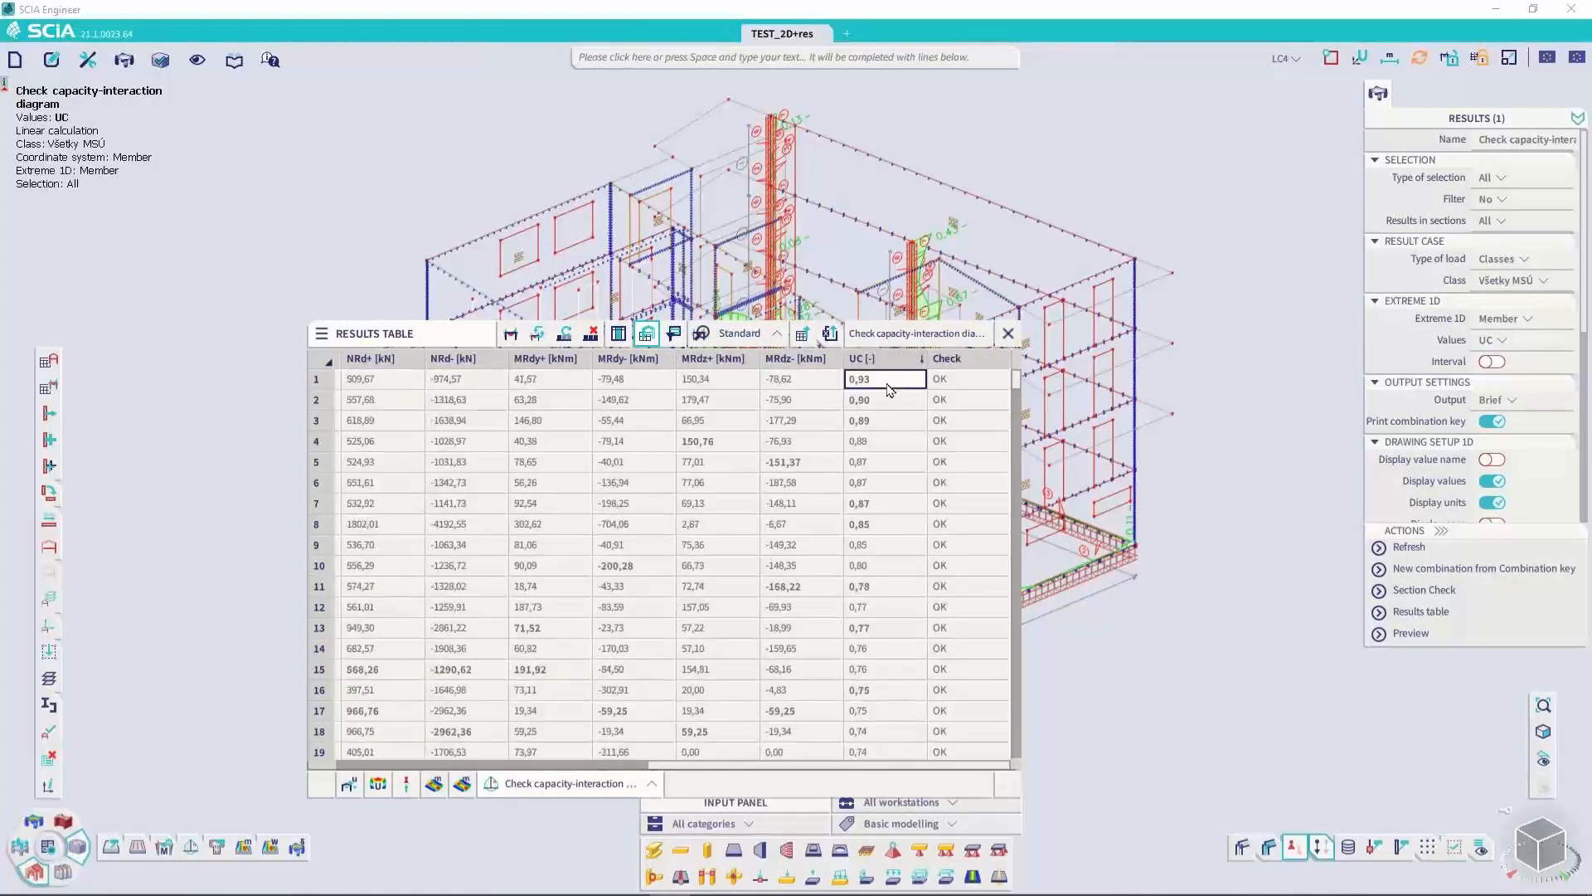
Preview the check report from the highest-UC row, set its output to Detailed and review it through to the closing notes
double_click(697, 384)
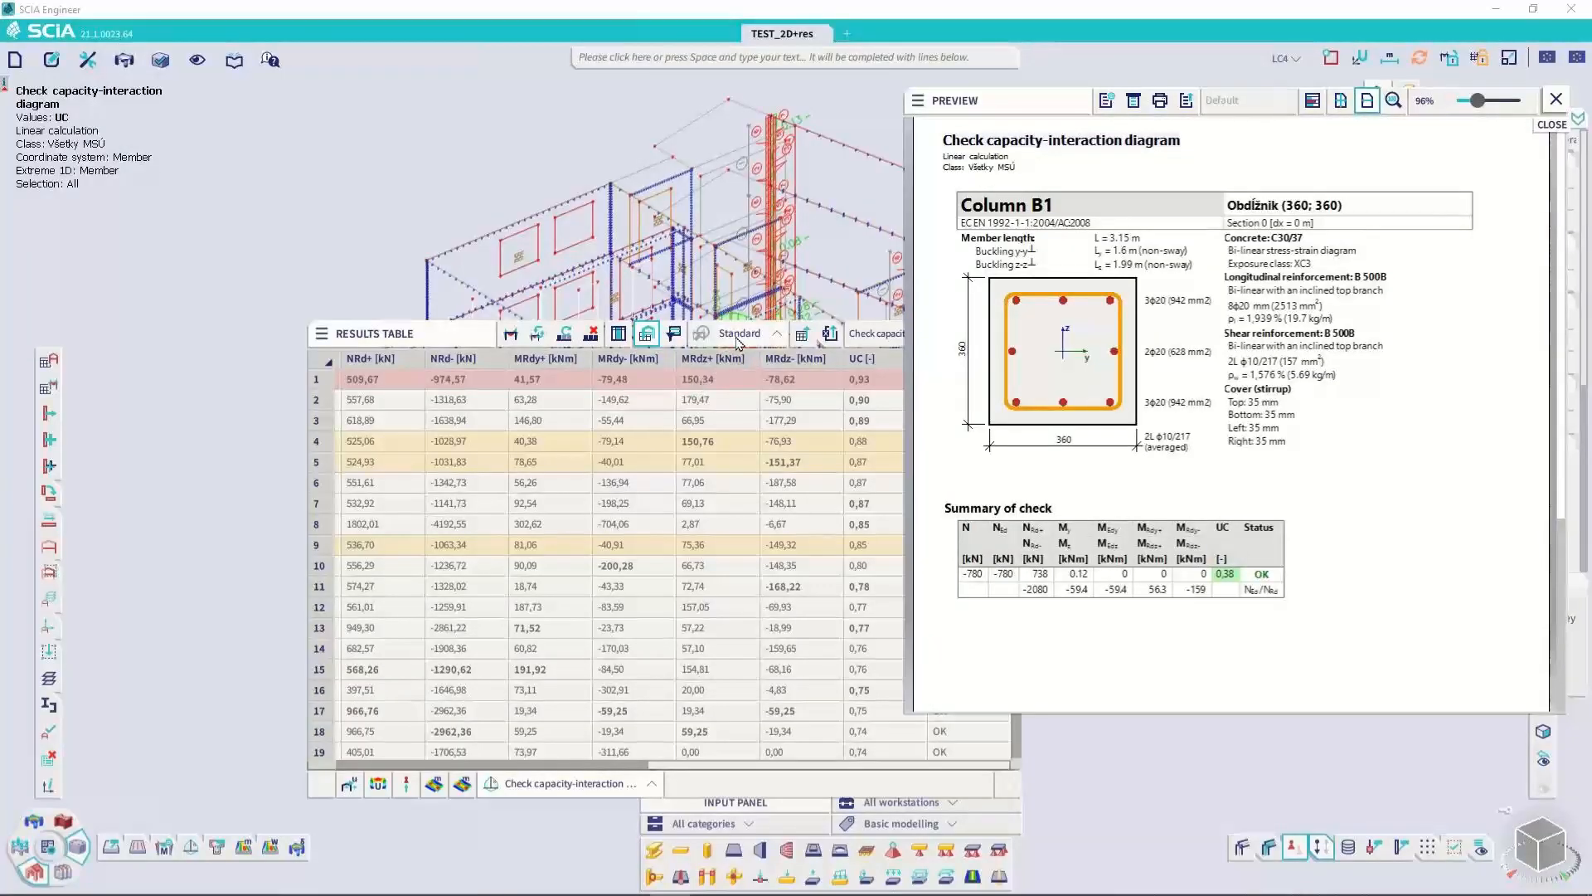
scroll(1190, 430, "down", 2)
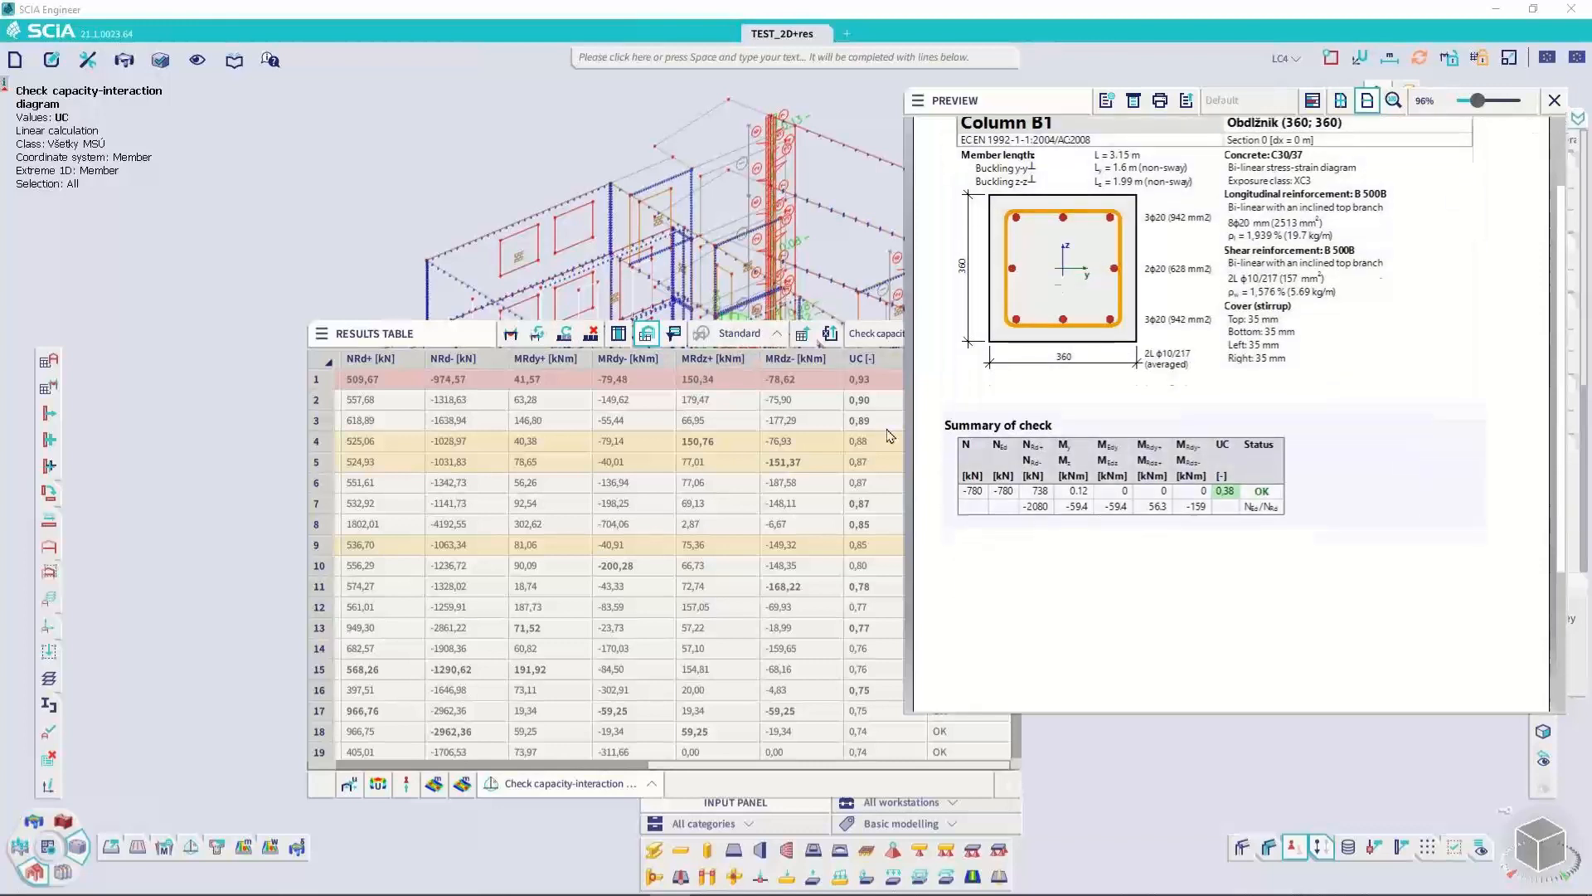
left_click(738, 332)
left_click(743, 369)
left_click(715, 383)
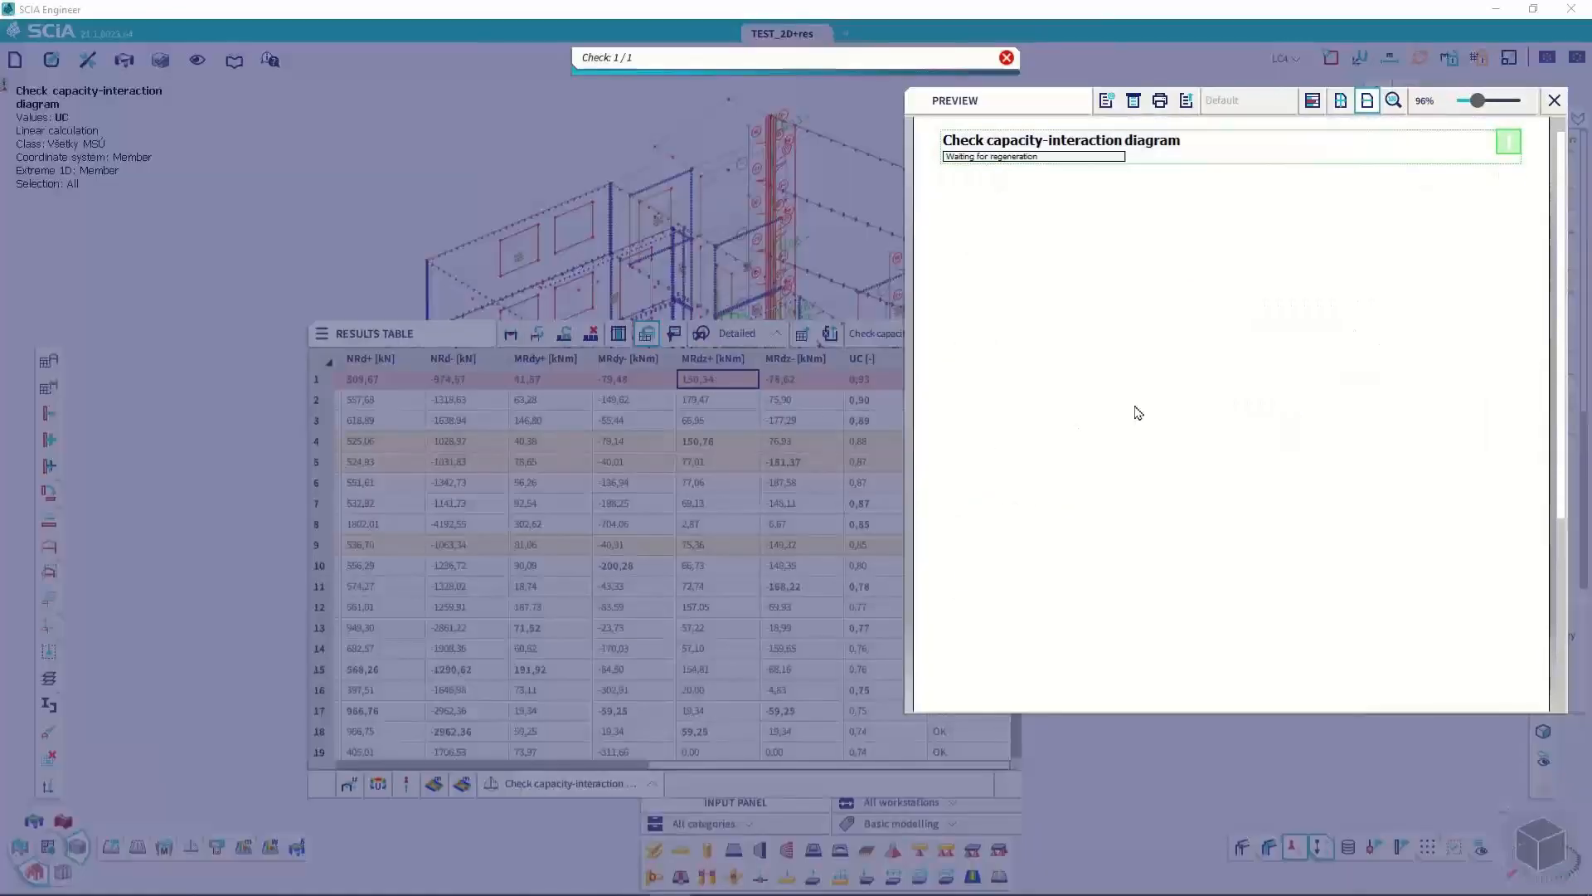
scroll(1219, 525, "down", 3)
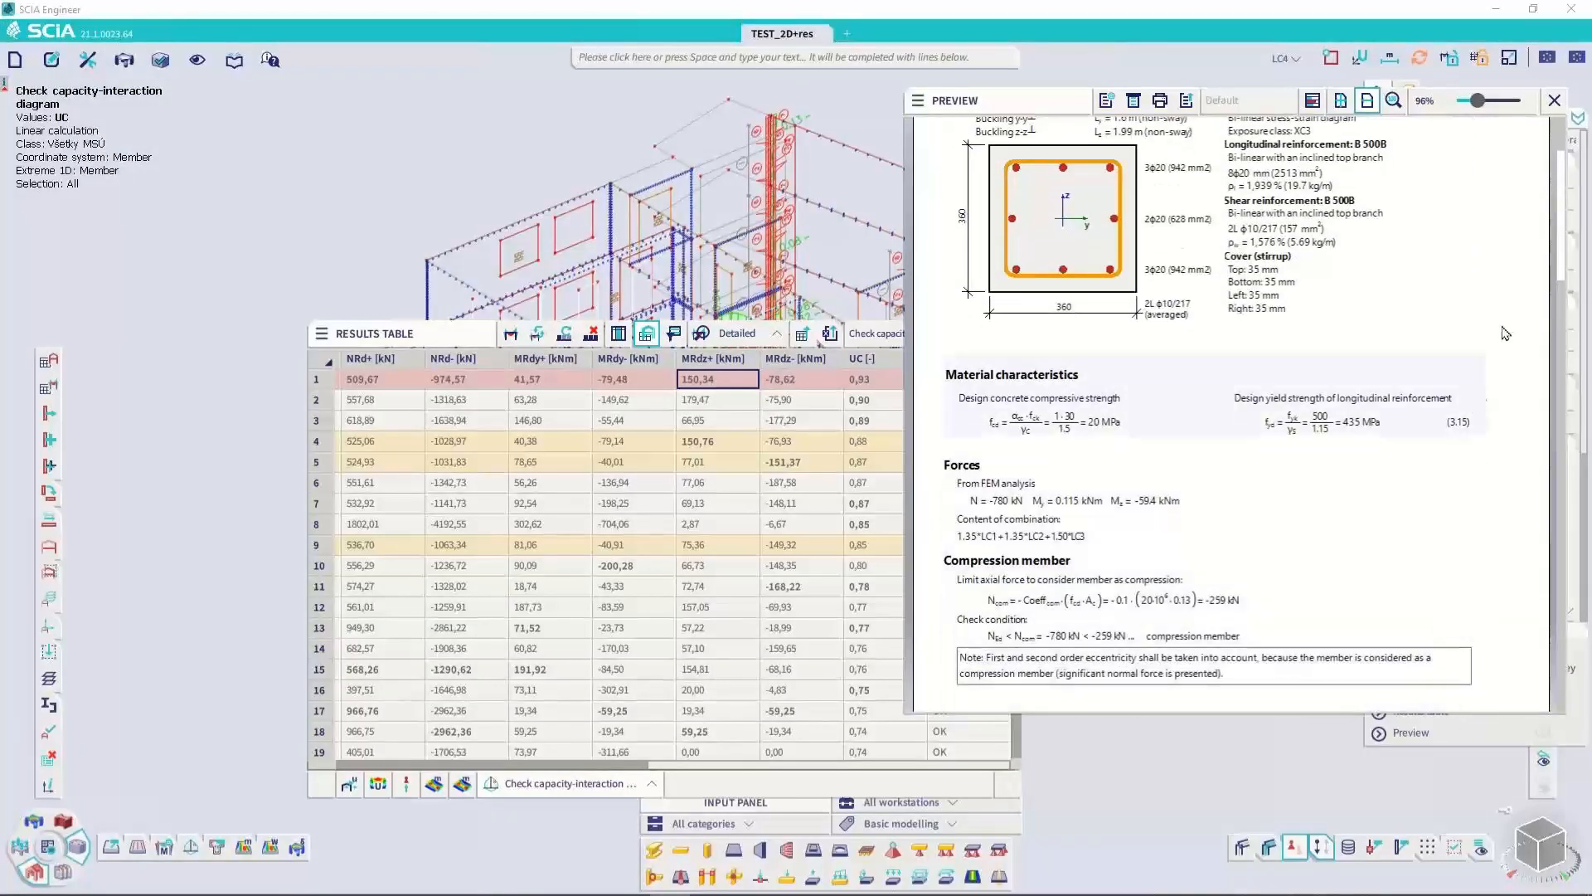
left_click_drag(1565, 274, 1568, 592)
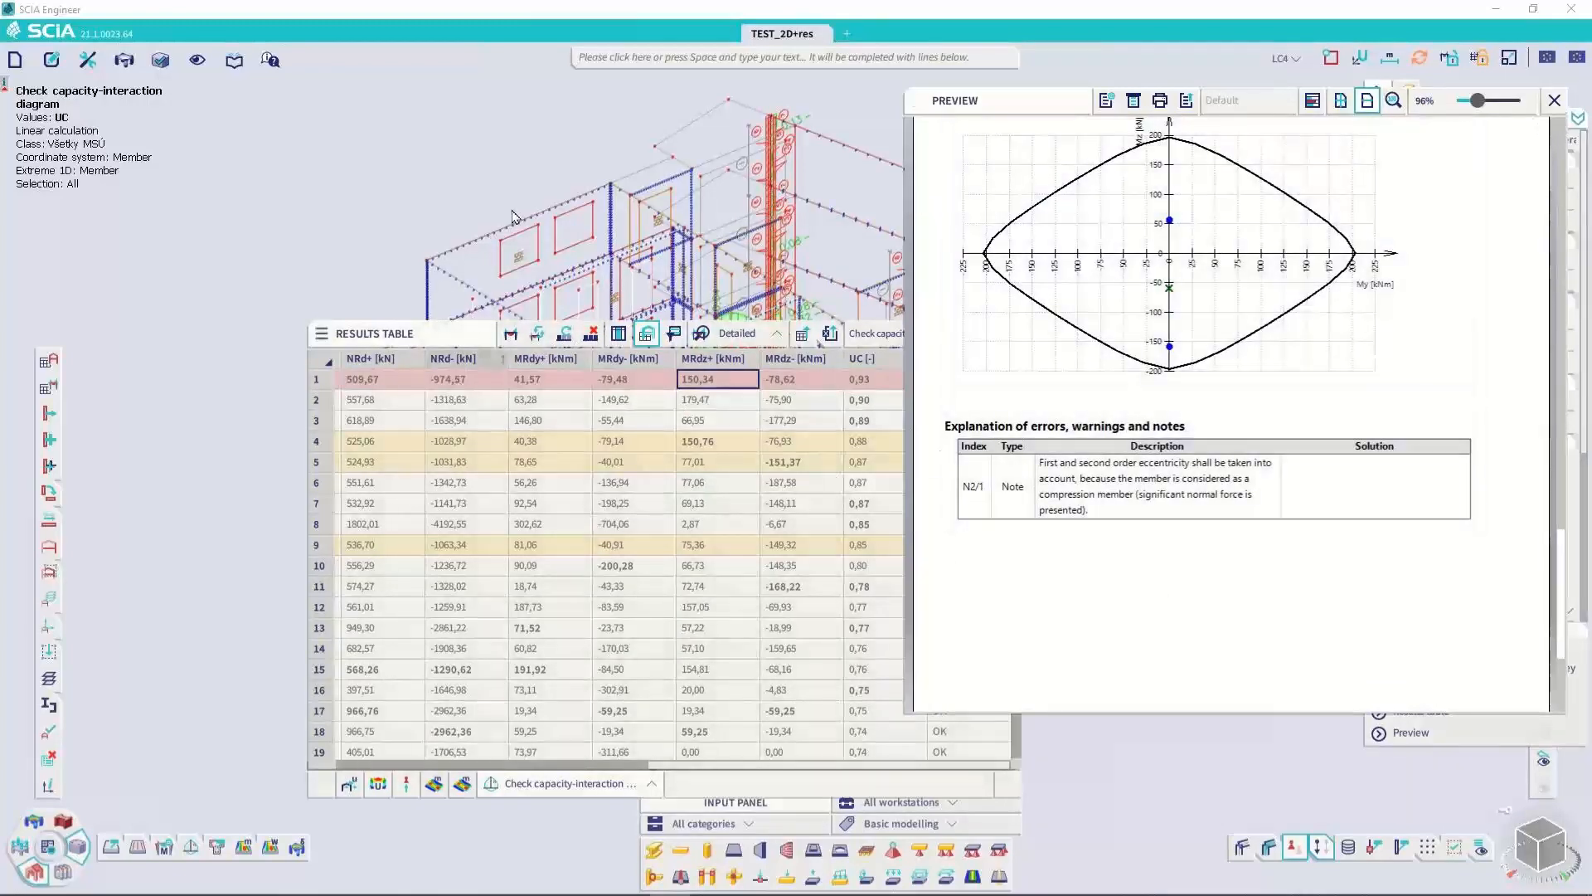
Shrink the main window and move the preview and the results table outside it
double_click(555, 23)
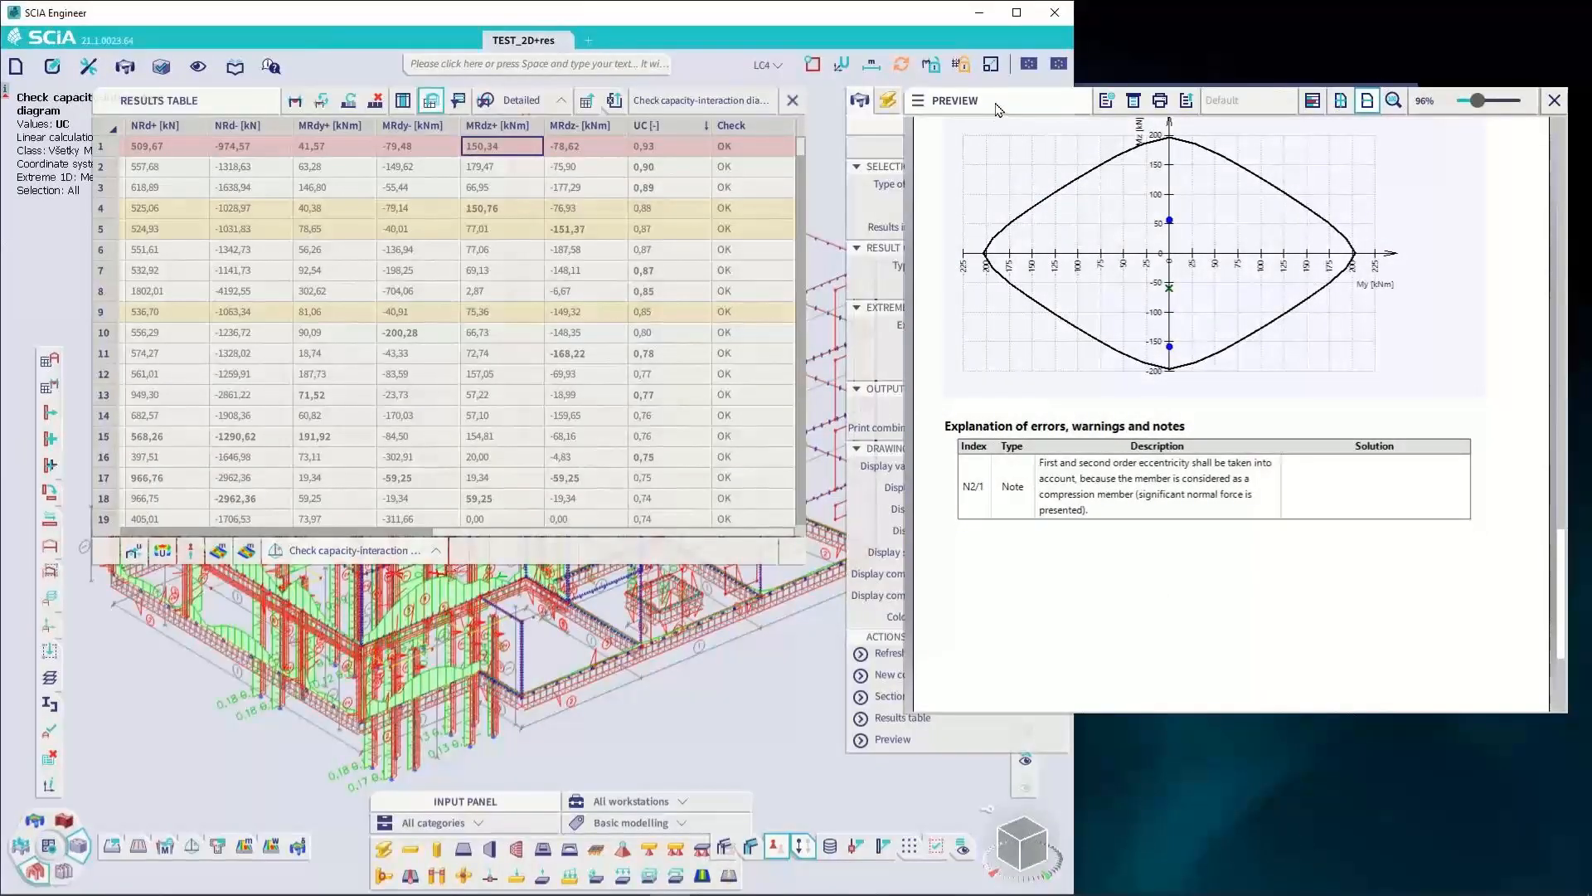
left_click_drag(999, 109, 1287, 312)
left_click(1304, 113)
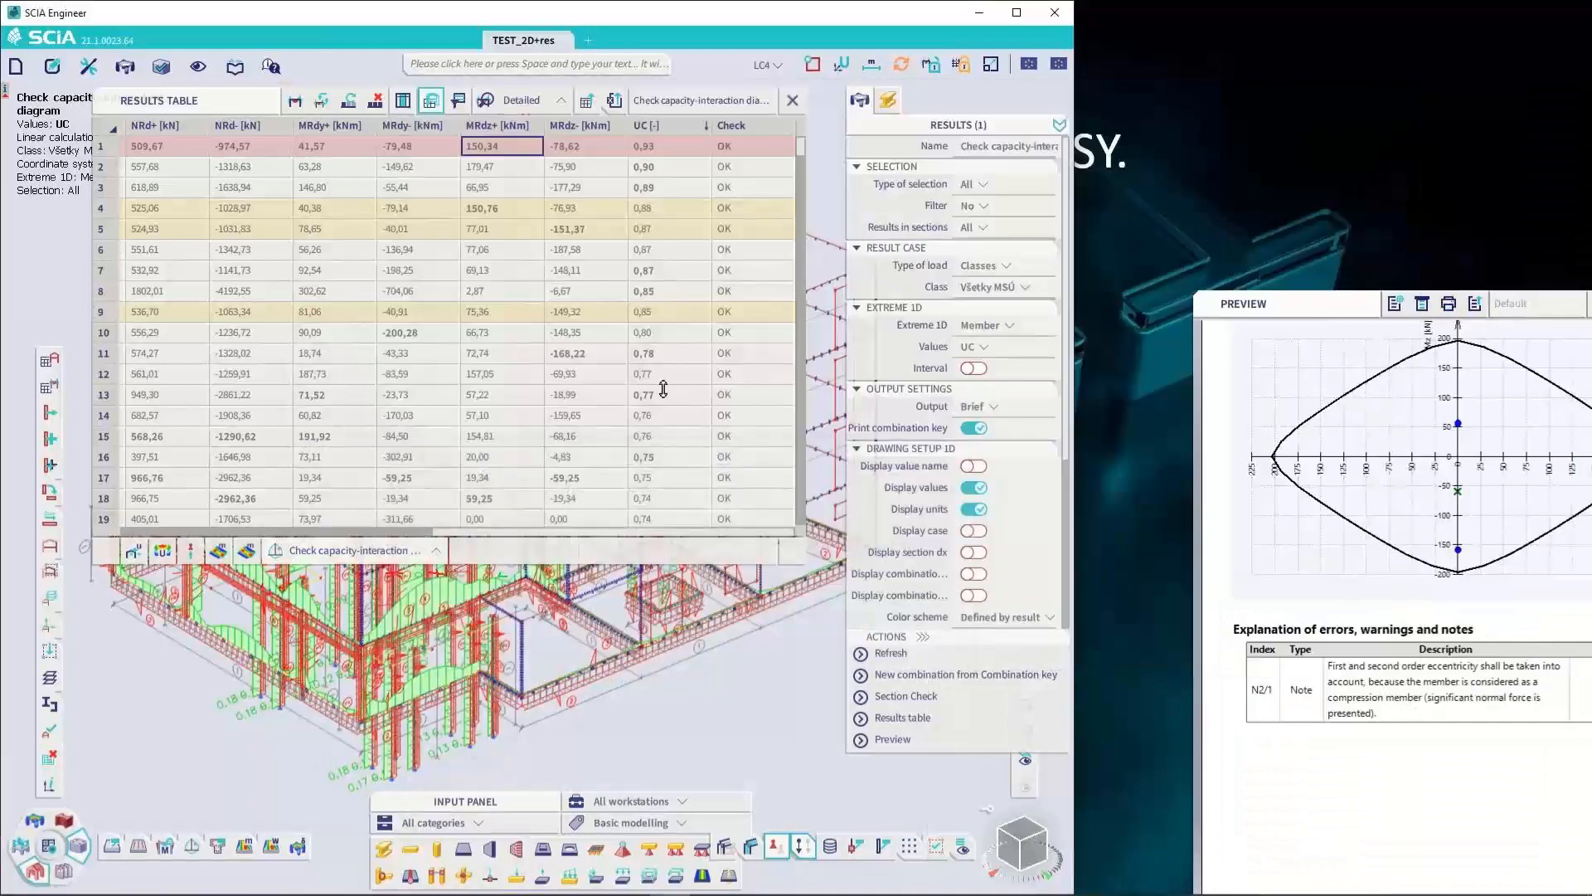
left_click_drag(191, 100, 1249, 106)
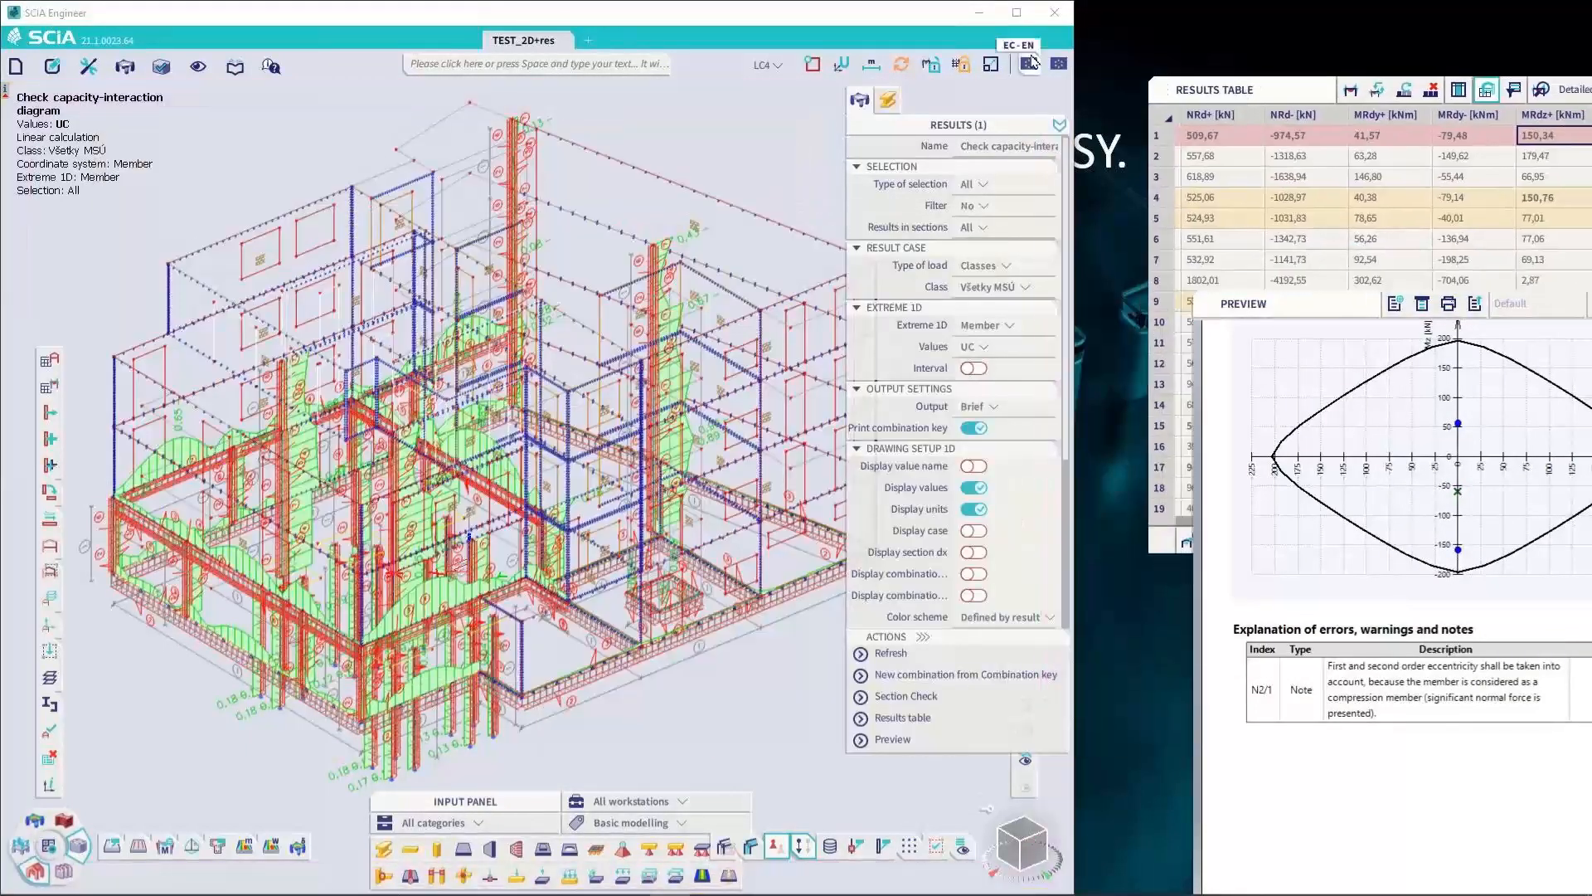
Maximize the main window, bring the results table back over the model and close the preview
left_click(1016, 13)
left_click_drag(1250, 92, 421, 167)
left_click_drag(1230, 301, 794, 192)
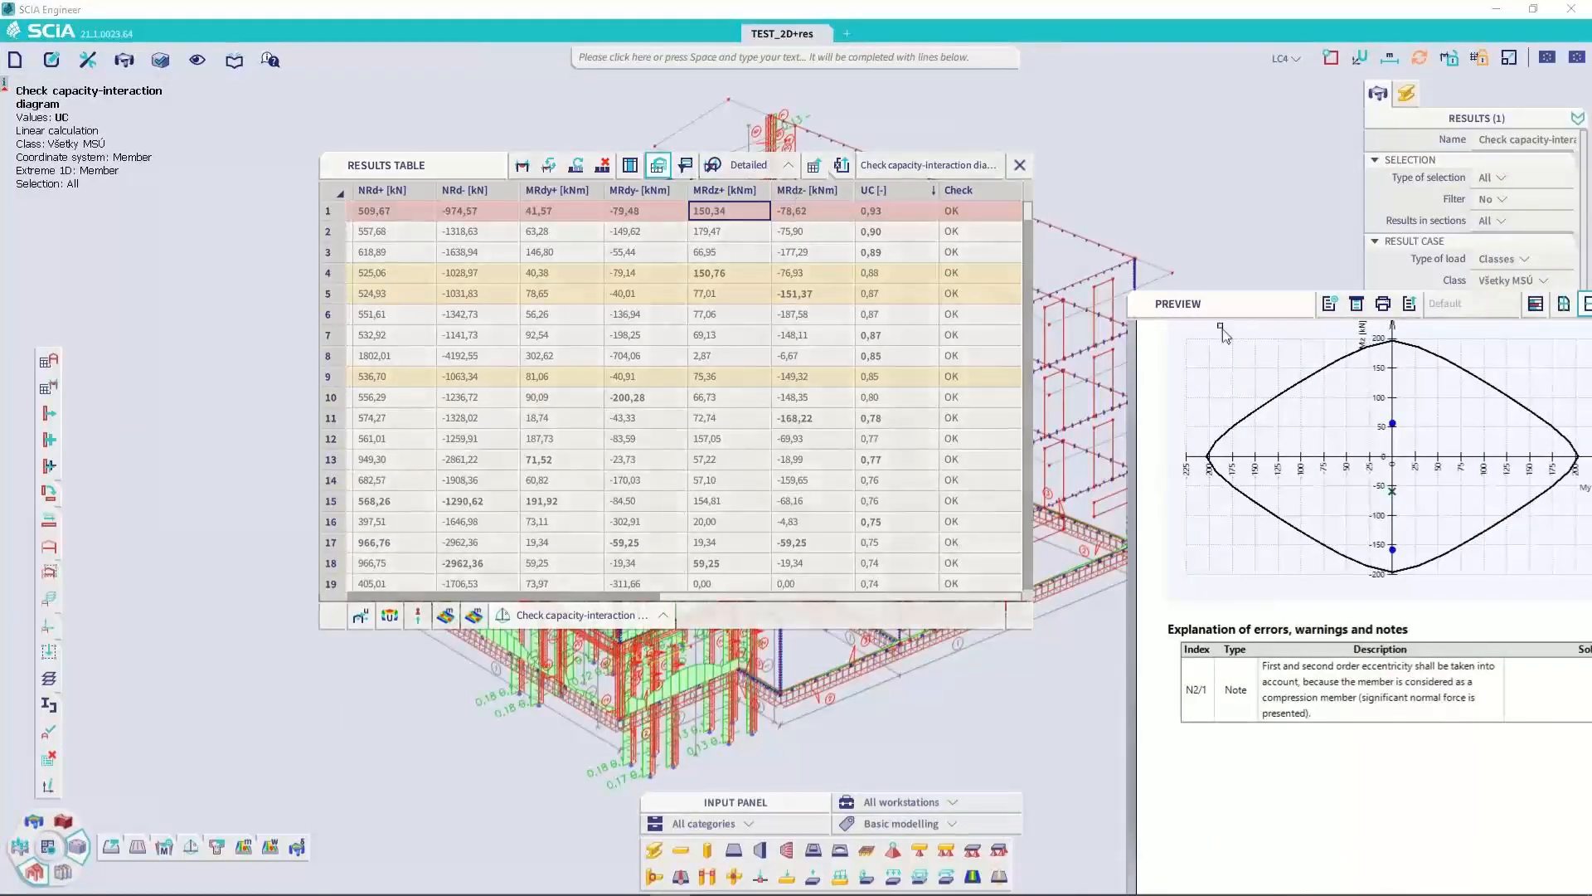
left_click_drag(1262, 304, 769, 140)
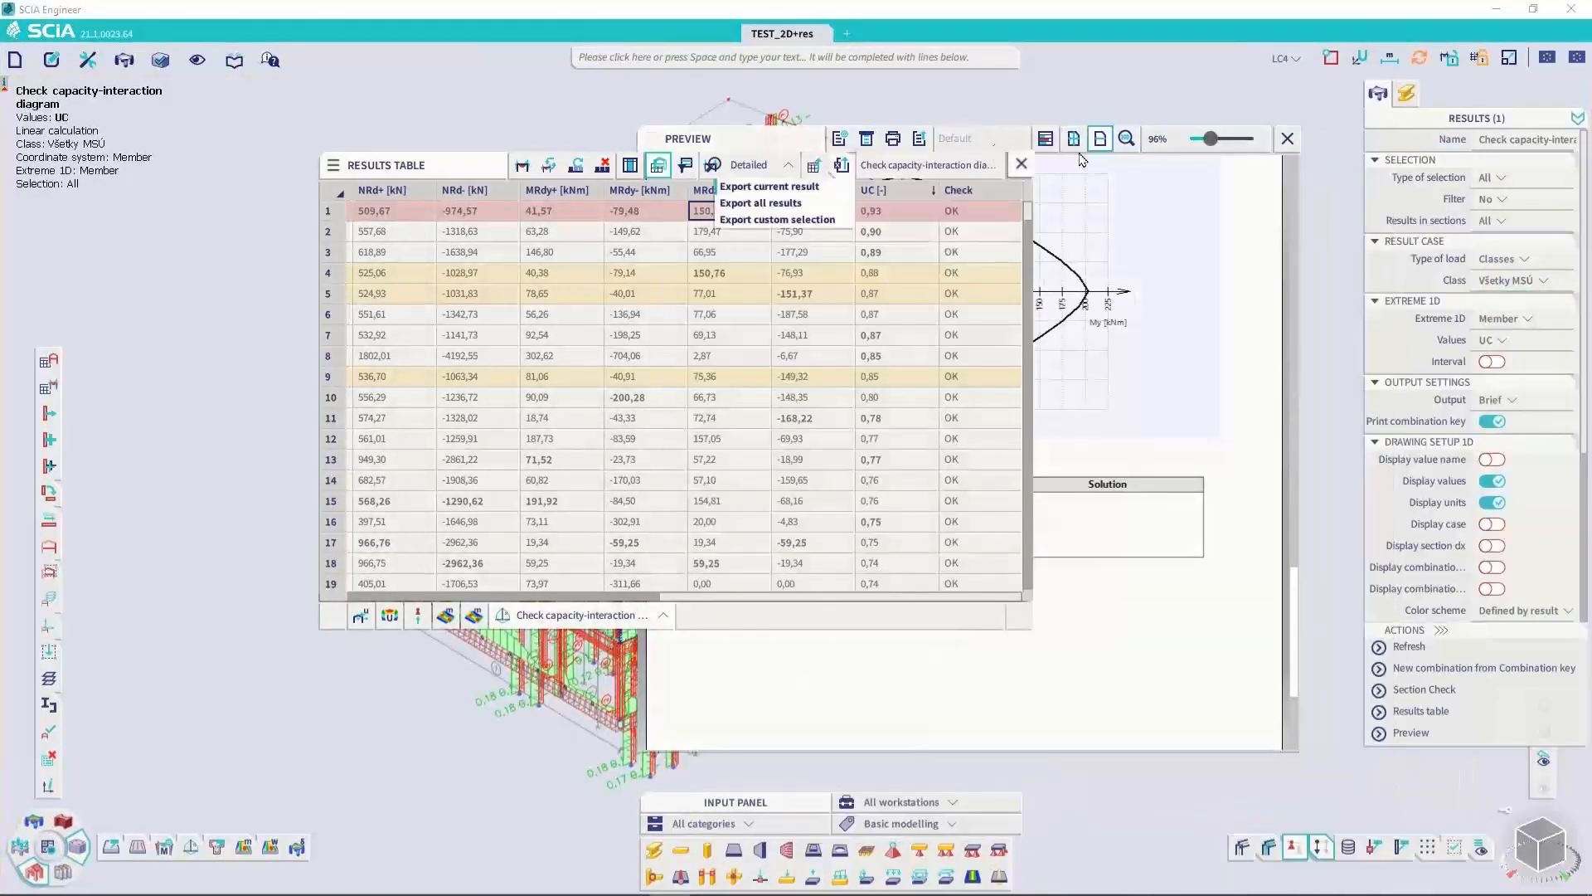
left_click(815, 157)
left_click(1287, 139)
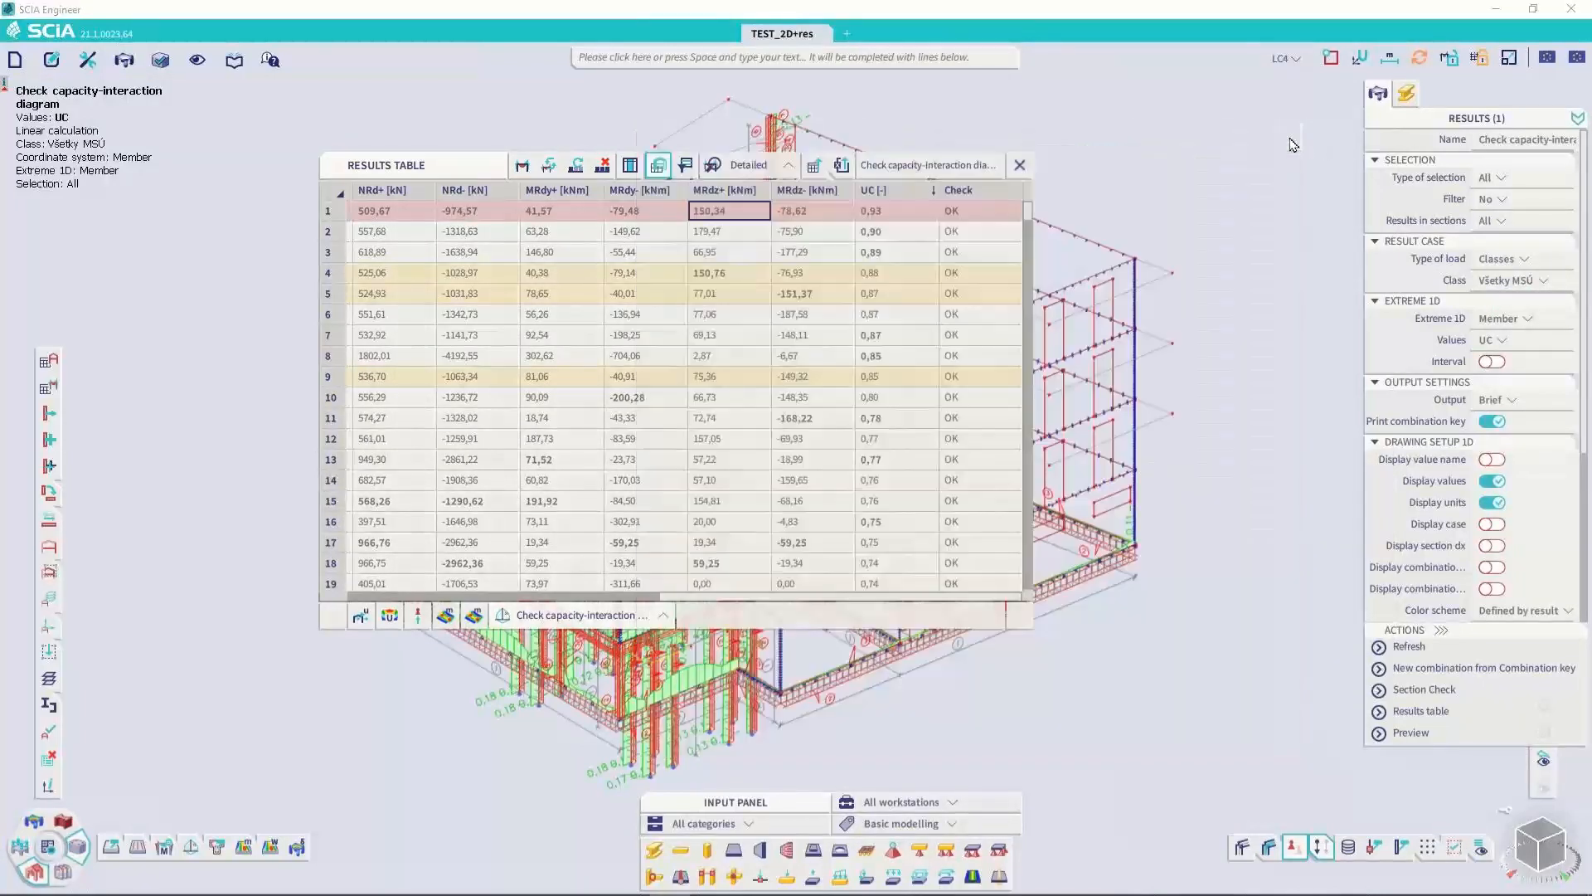
Select the members in rows 1 to 3 of the results table, show their shared 1D member properties and close the table
left_click(331, 232)
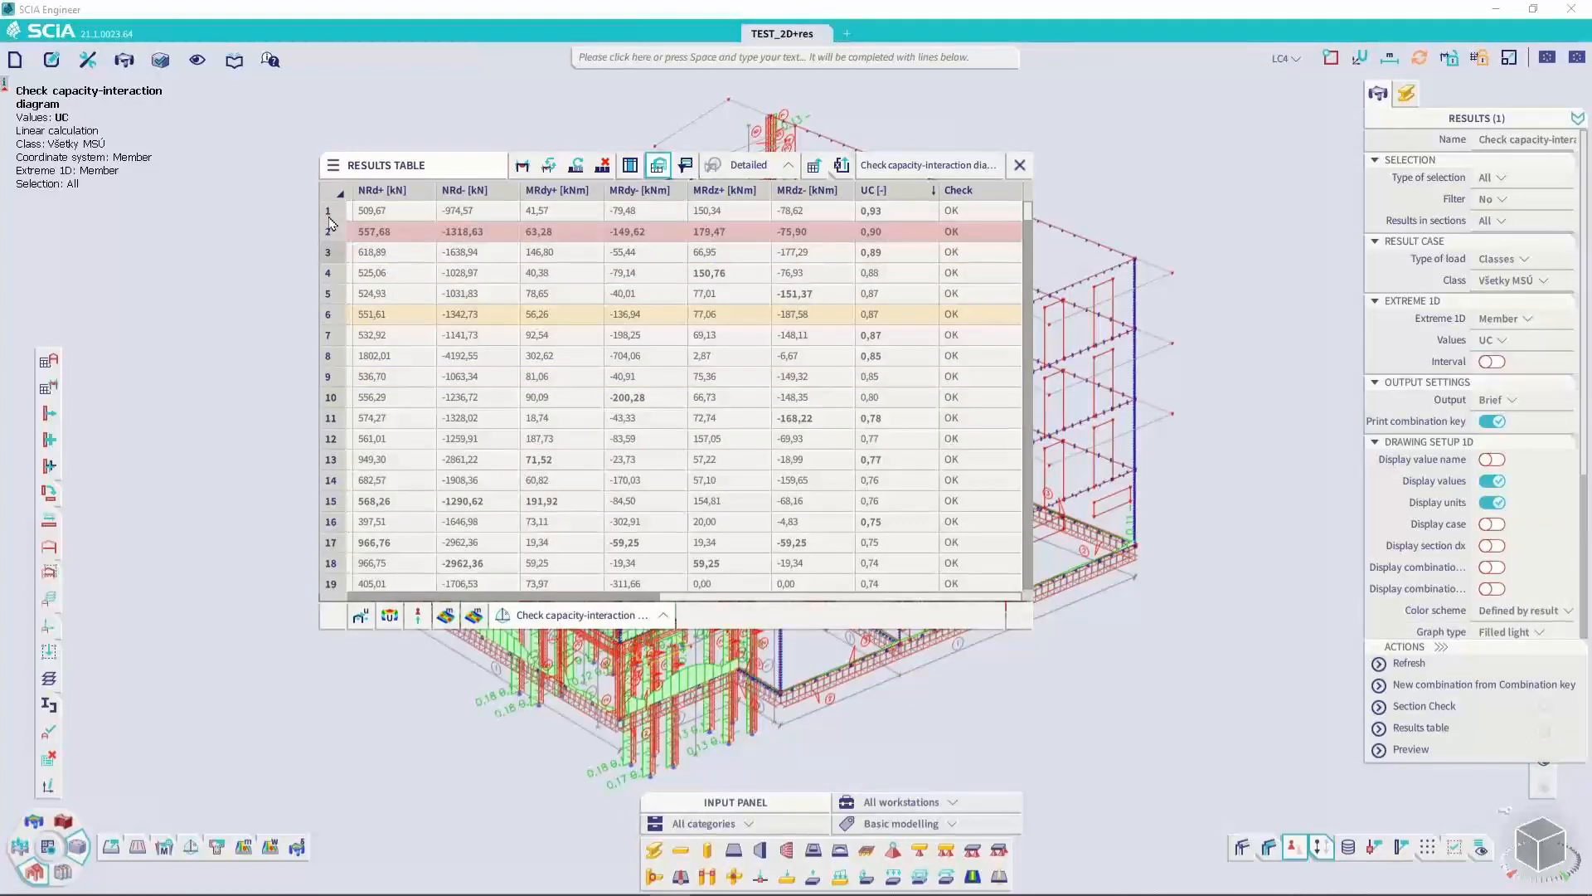
left_click(328, 213, "ctrl")
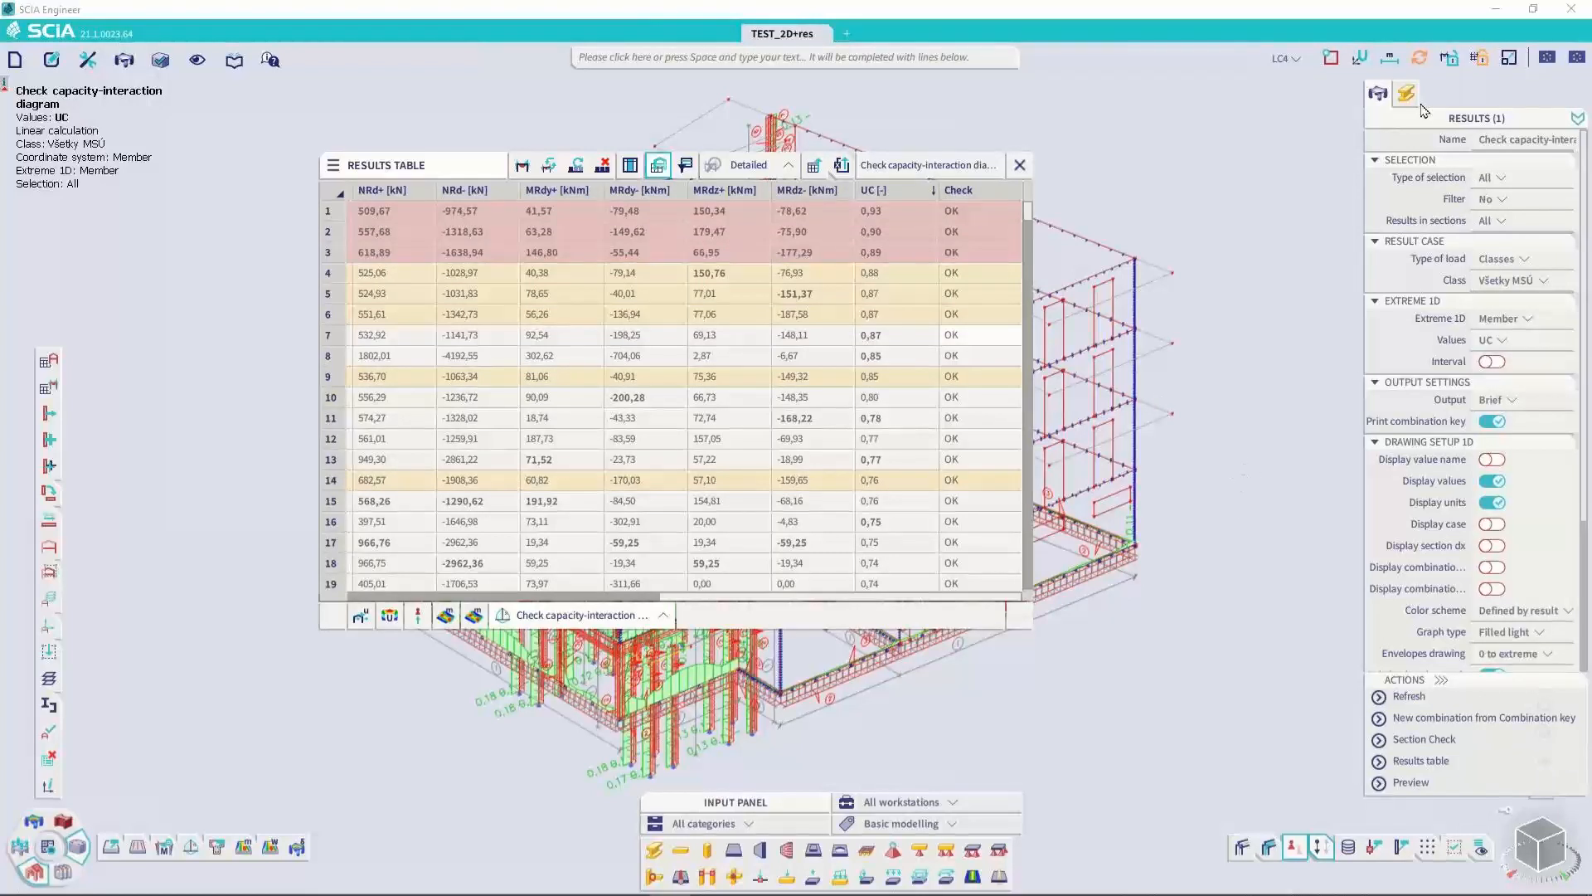
left_click(1377, 93)
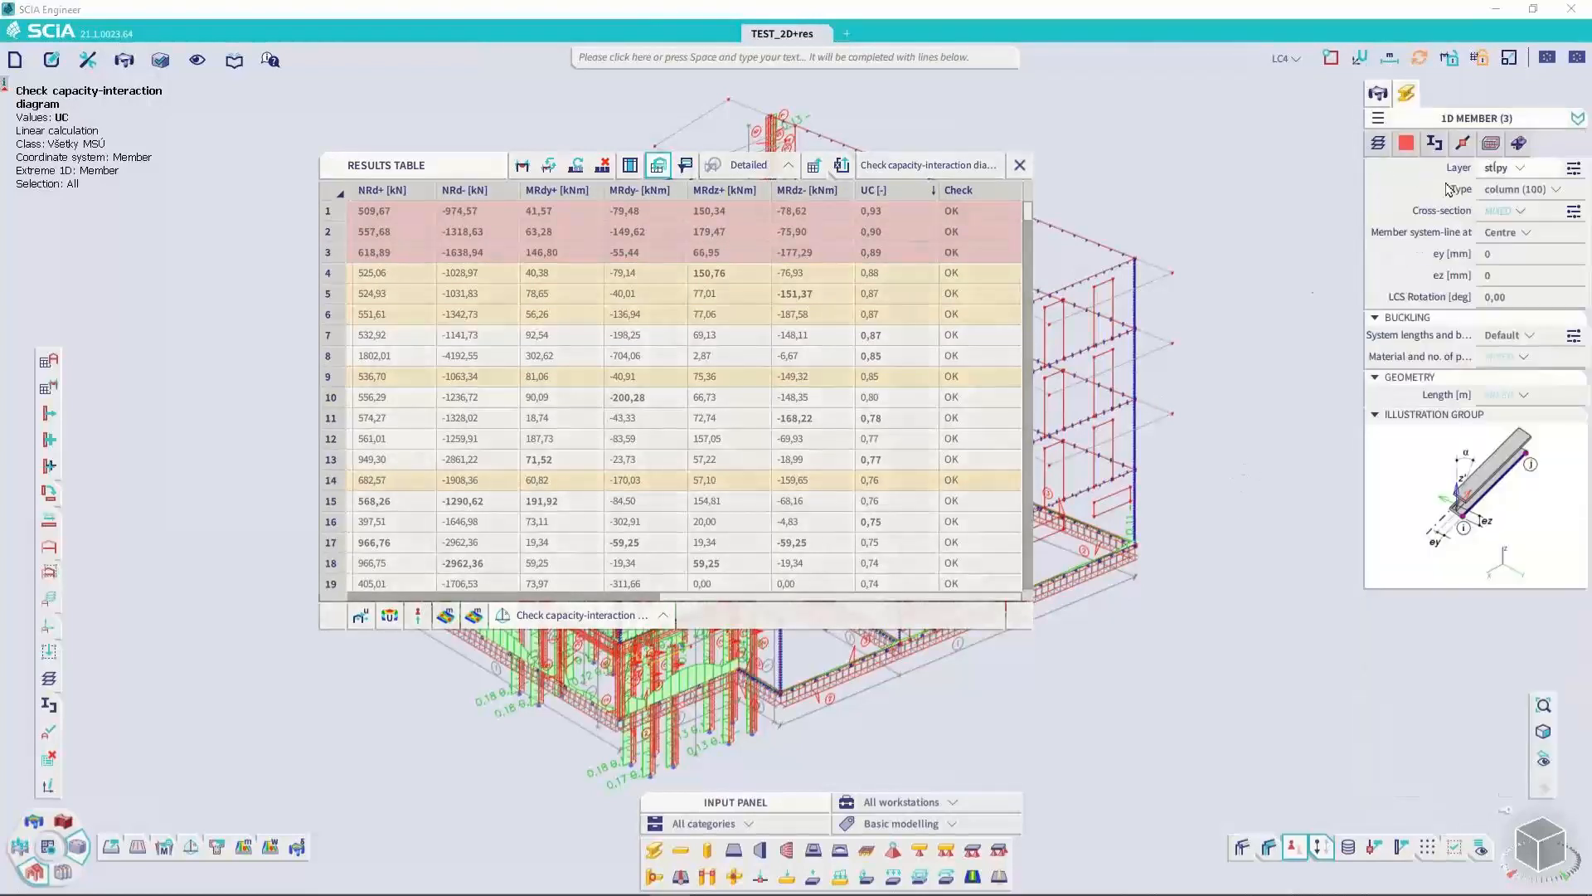
left_click(842, 164)
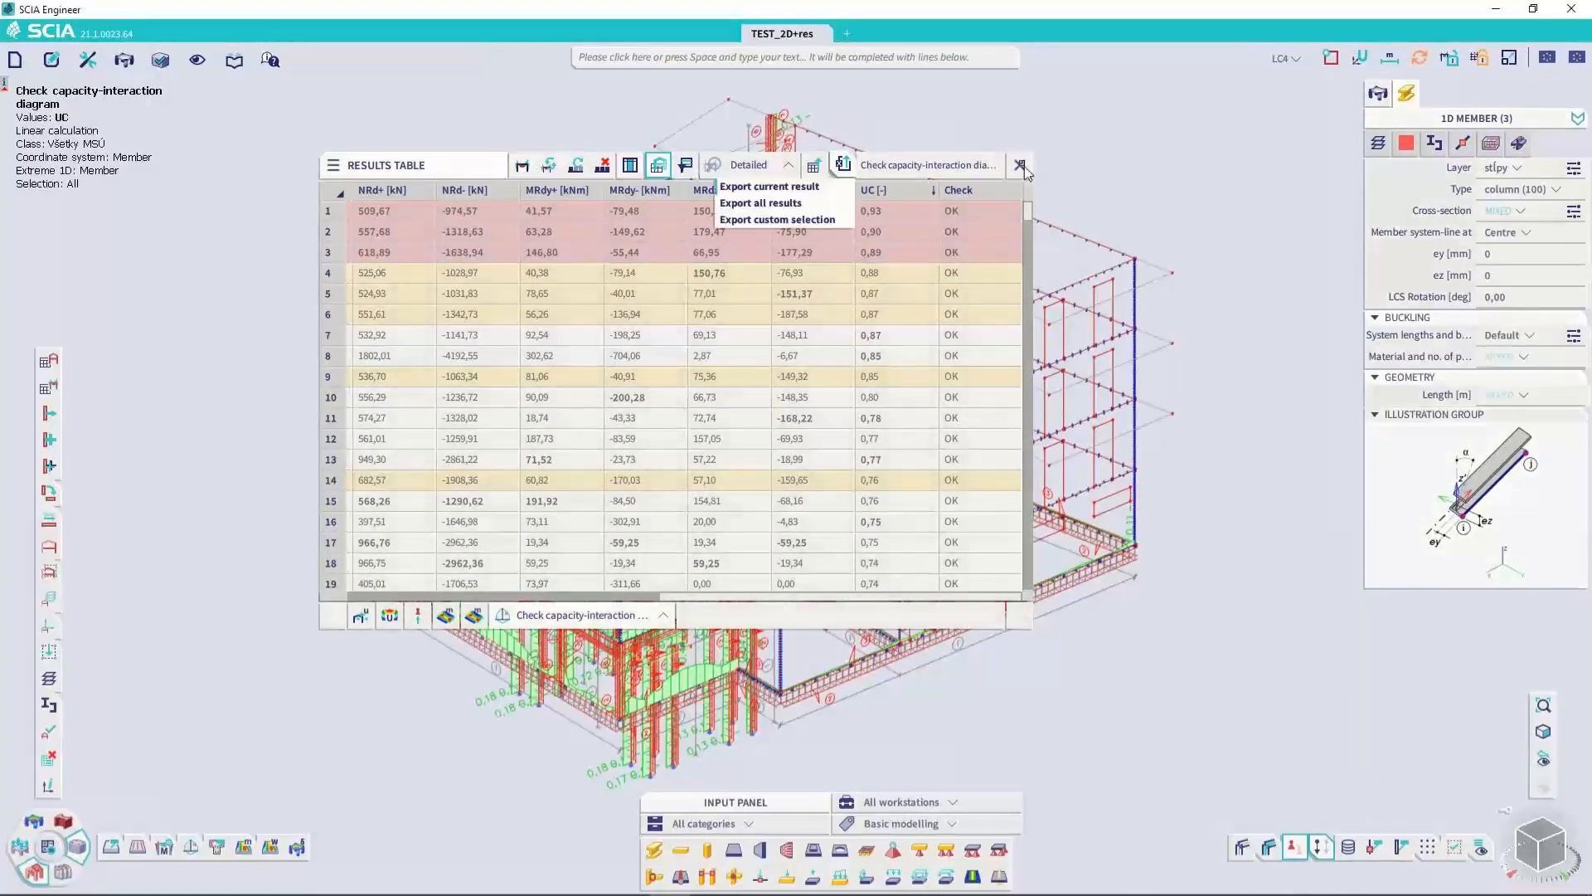
left_click(1021, 165)
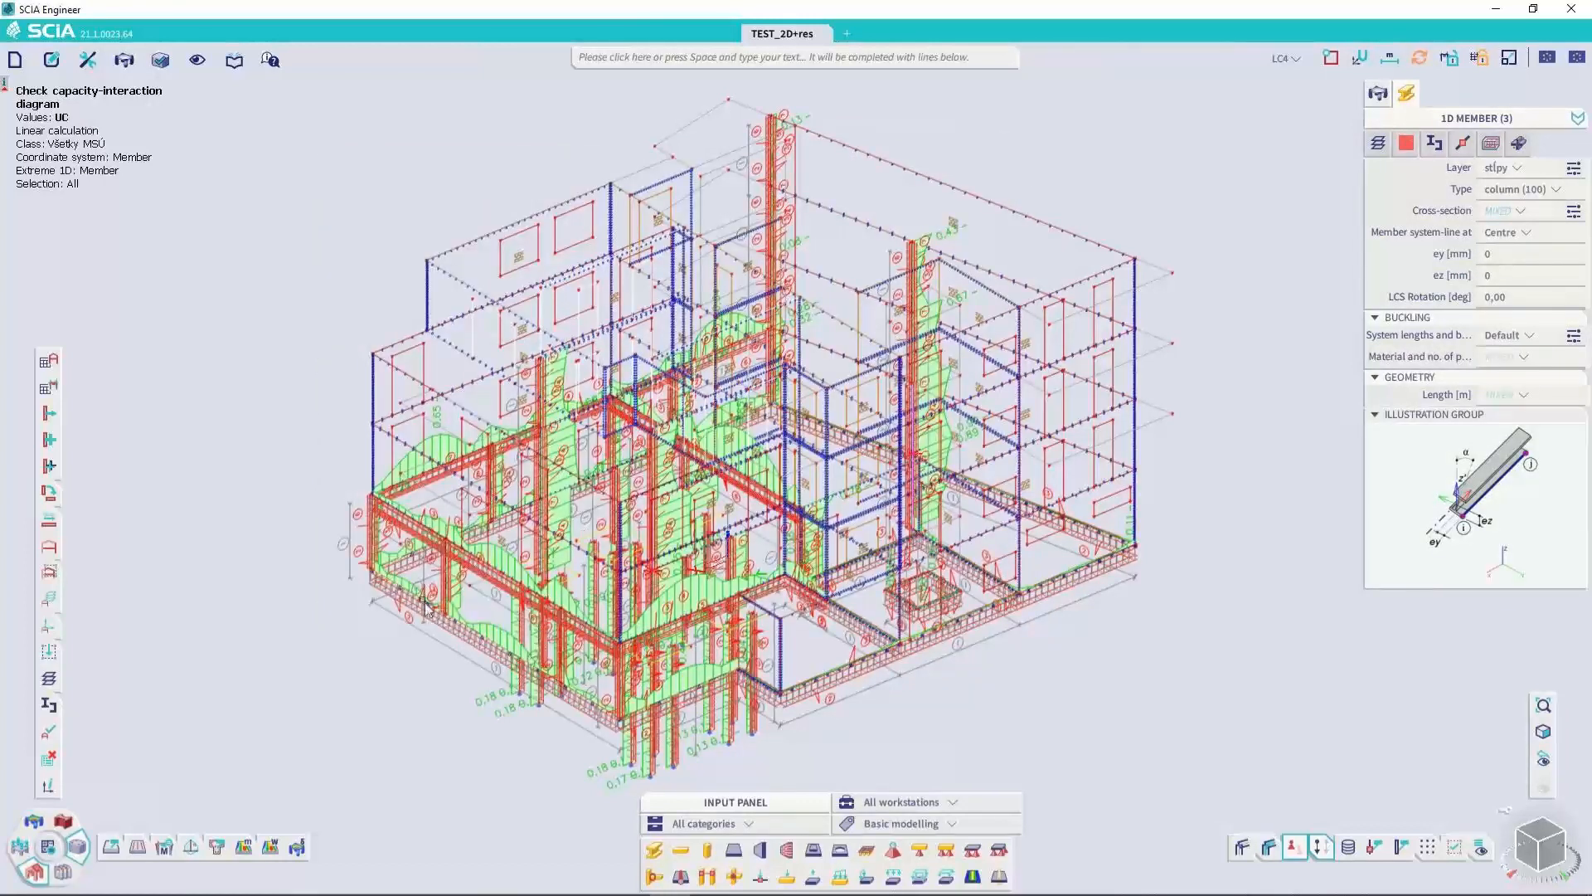
Isolate the three selected columns in the model view, and make the whole structure visible again
scroll(369, 639, "down", 2)
key("Escape")
right_click(369, 638)
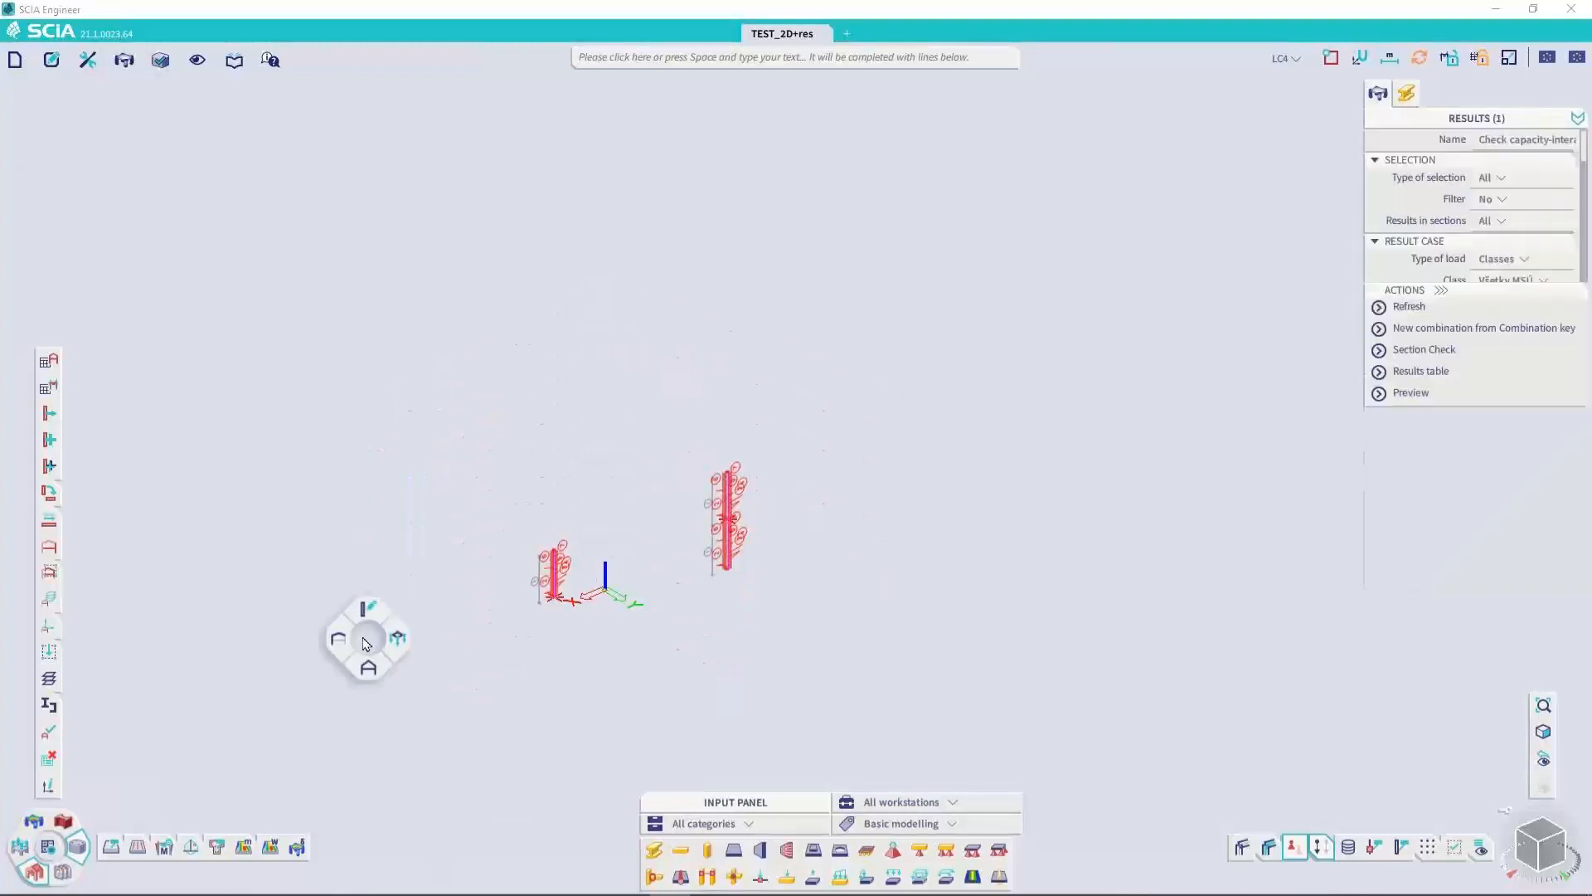
mouse_move(339, 640)
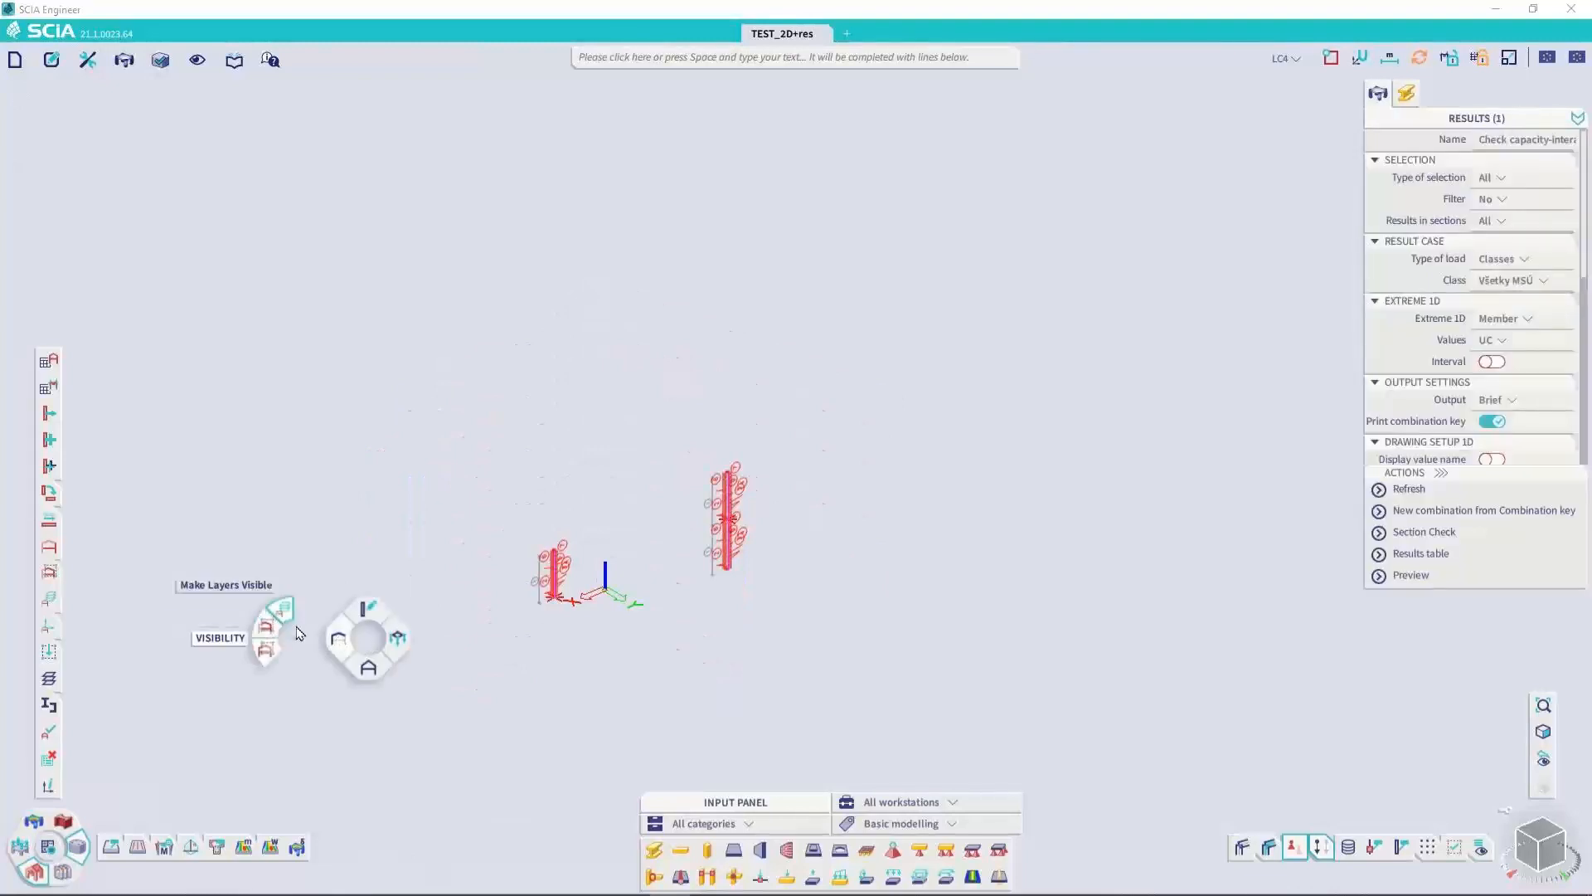
left_click(301, 632)
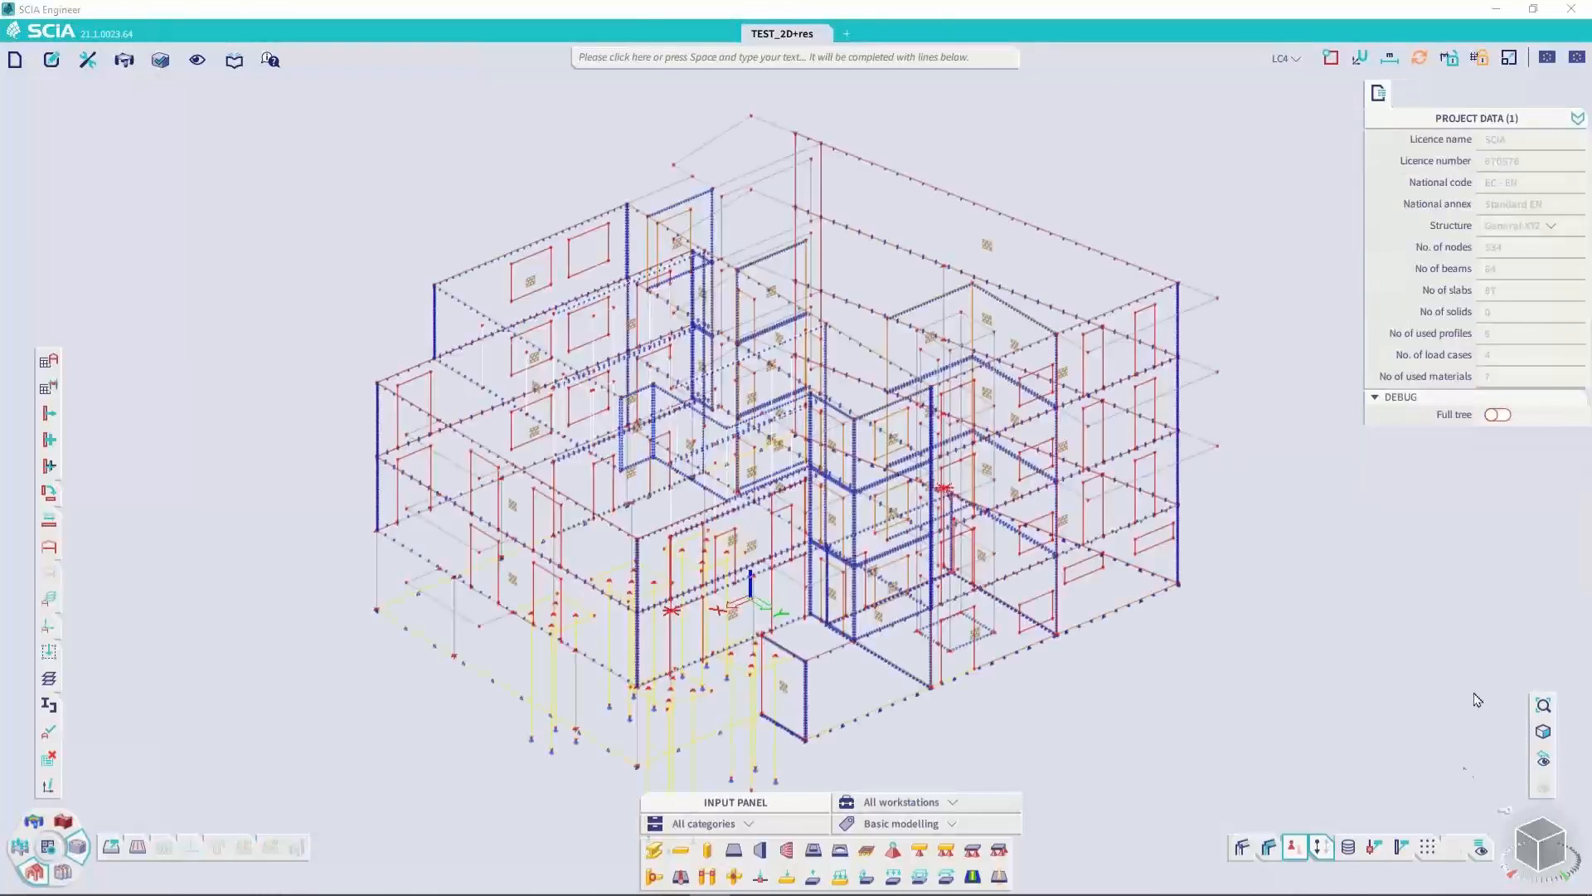
Open the input table on the 1D members and review which structure tables it can display
left_click(88, 59)
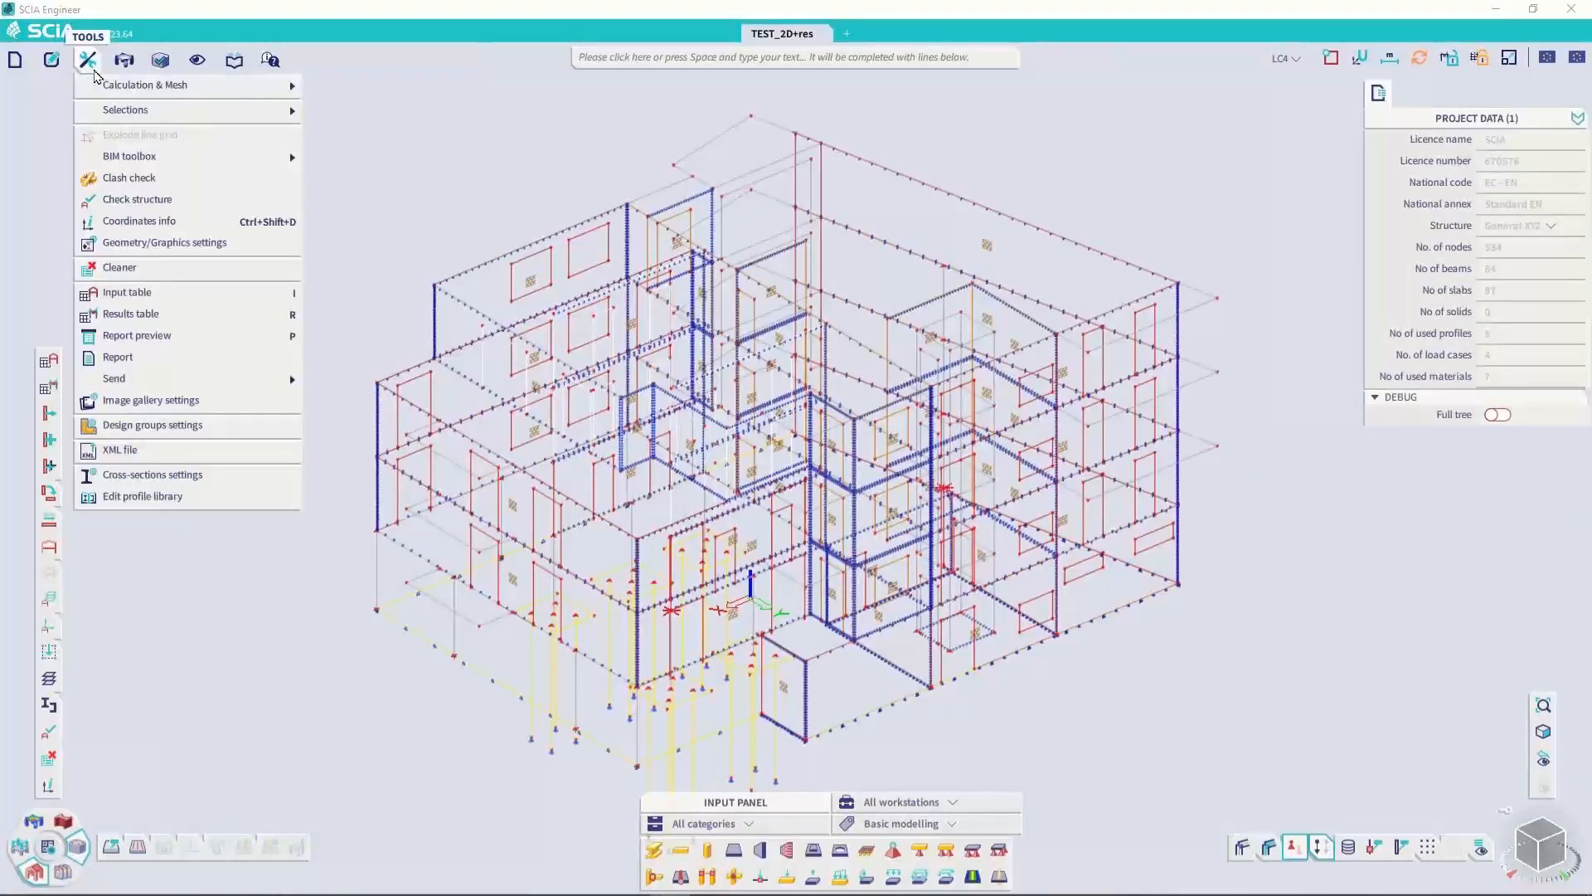
left_click(164, 297)
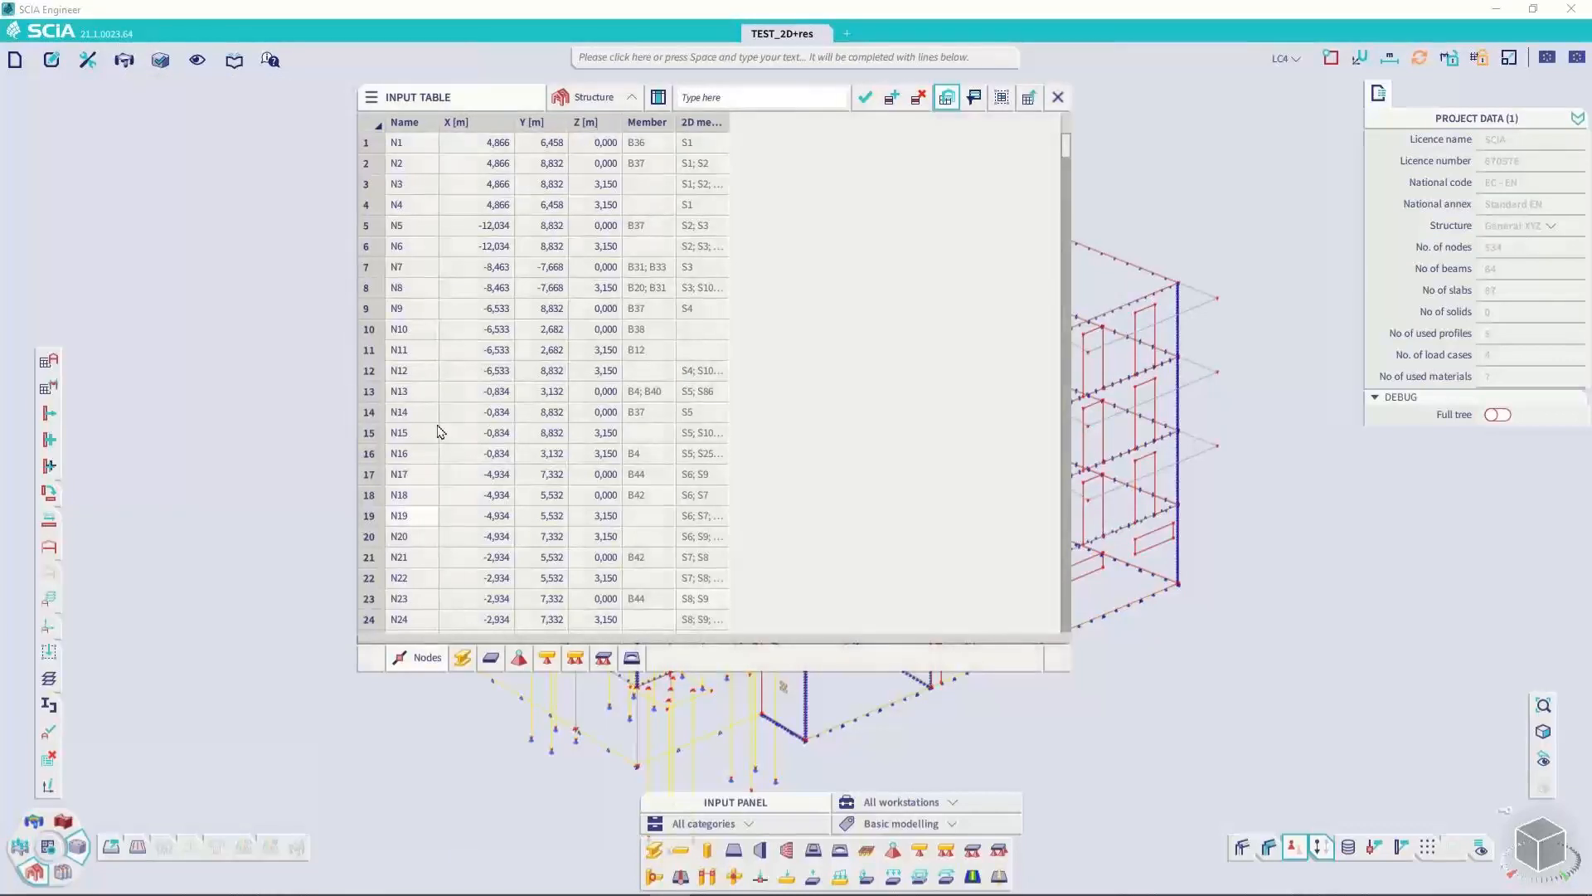
left_click(486, 662)
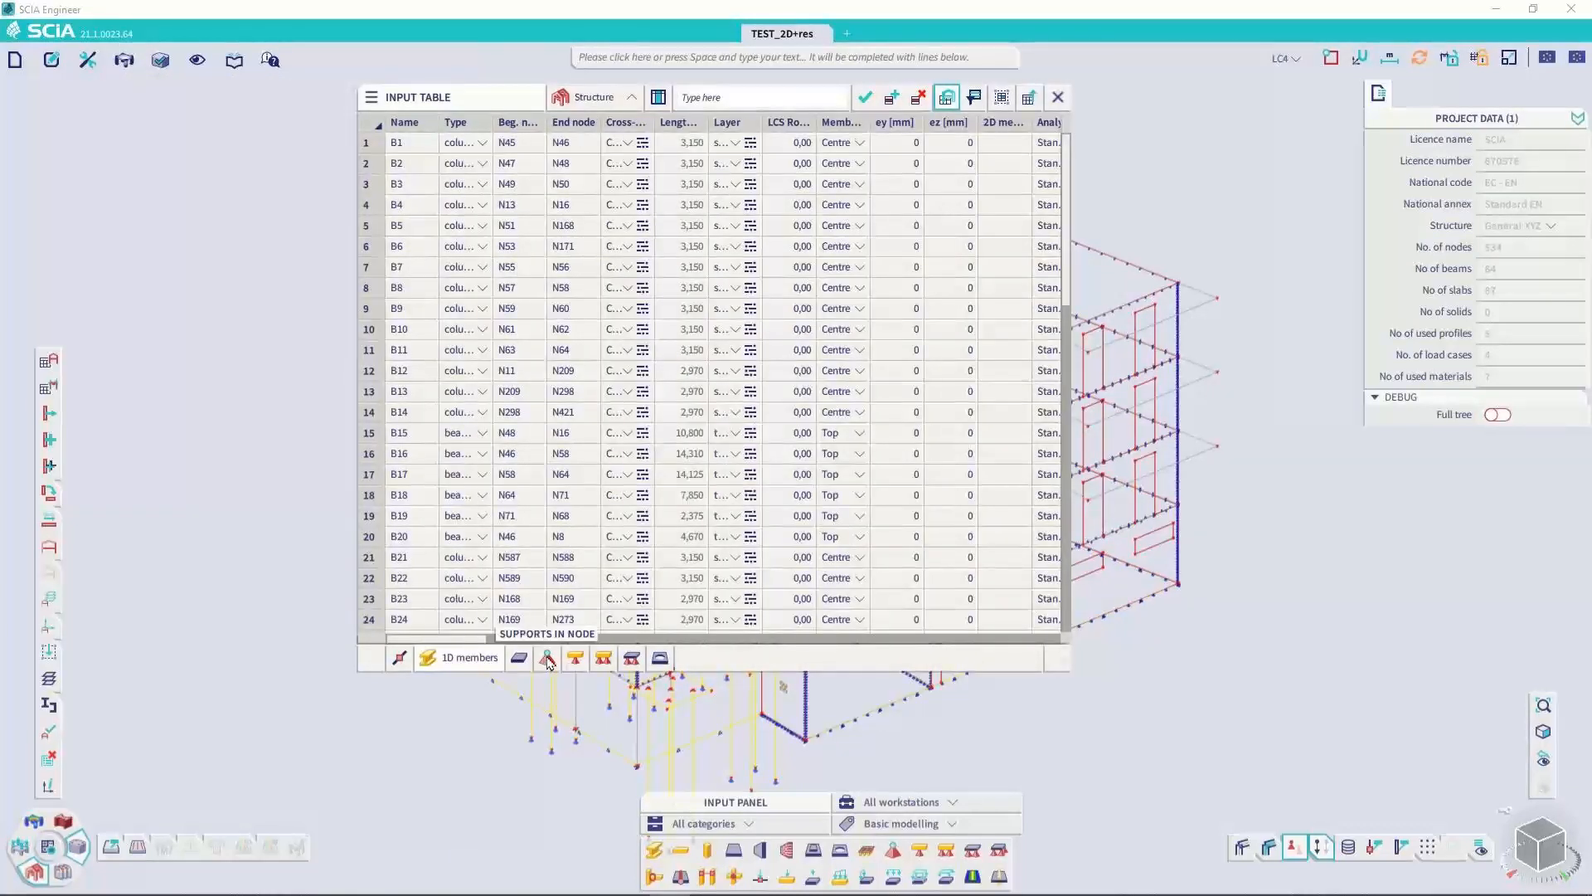
right_click(548, 662)
scroll(650, 249, "down", 1)
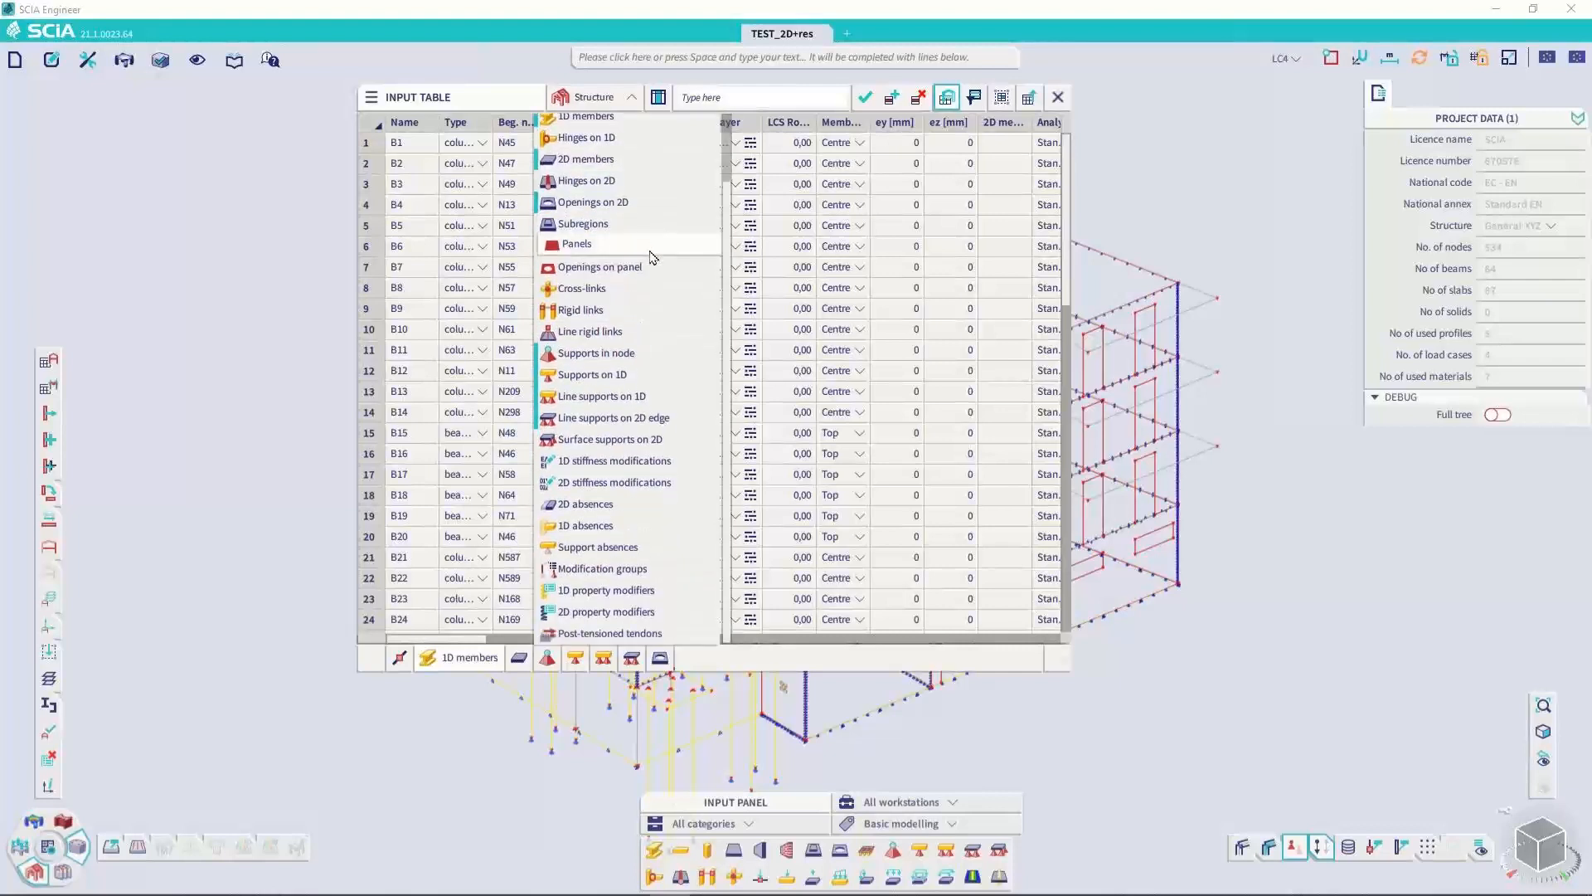
scroll(639, 228, "up", 2)
Switch the input table to Loads and review which load, combination and mass tables it can display
left_click(595, 97)
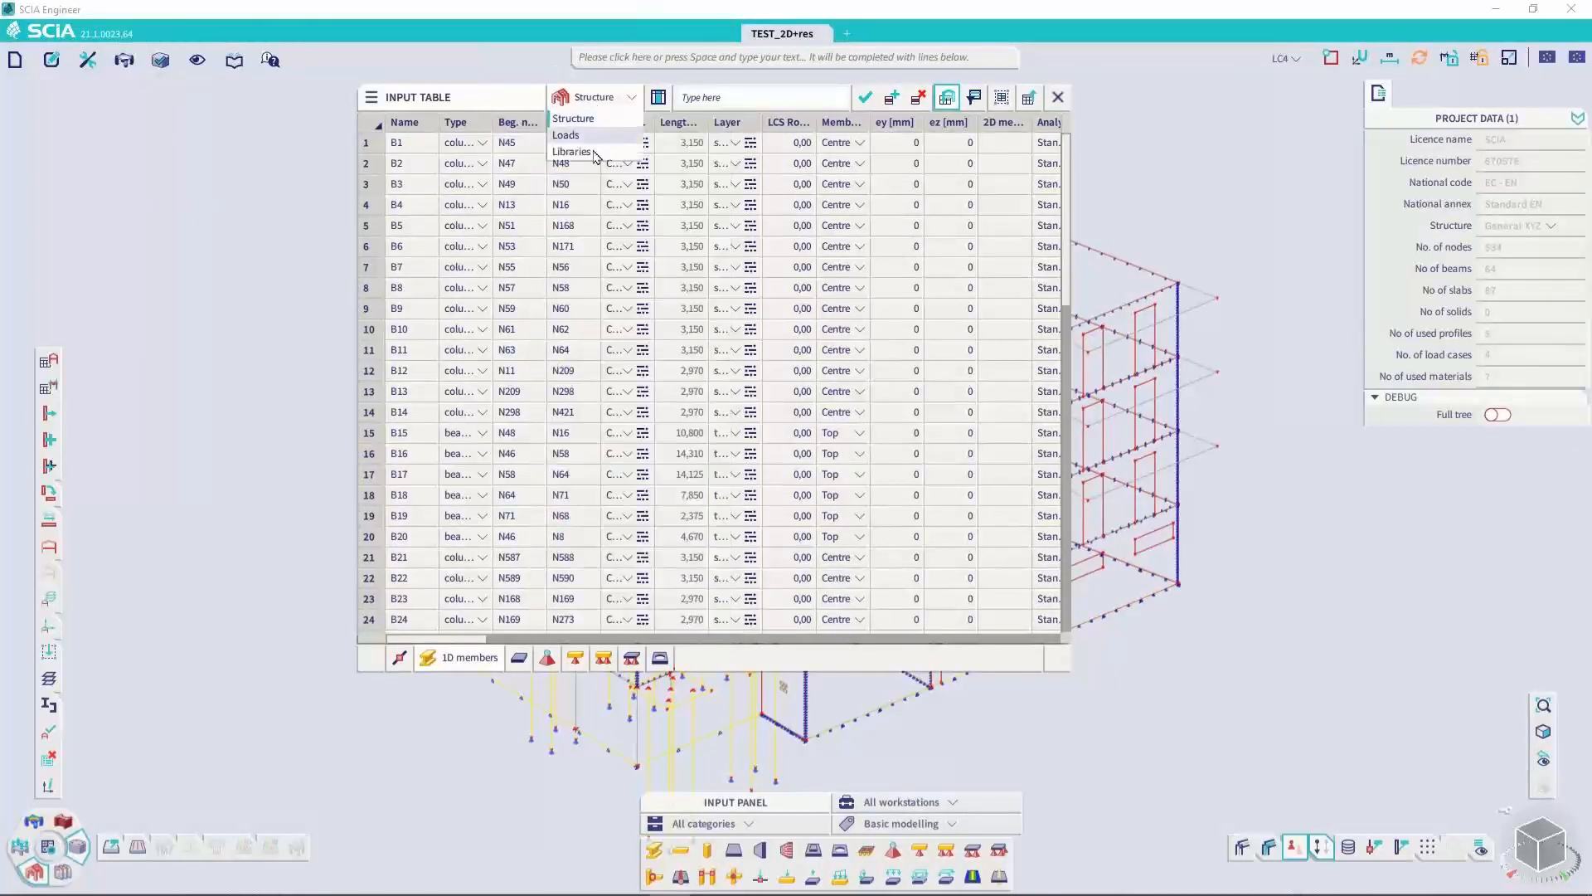
left_click(594, 135)
right_click(586, 662)
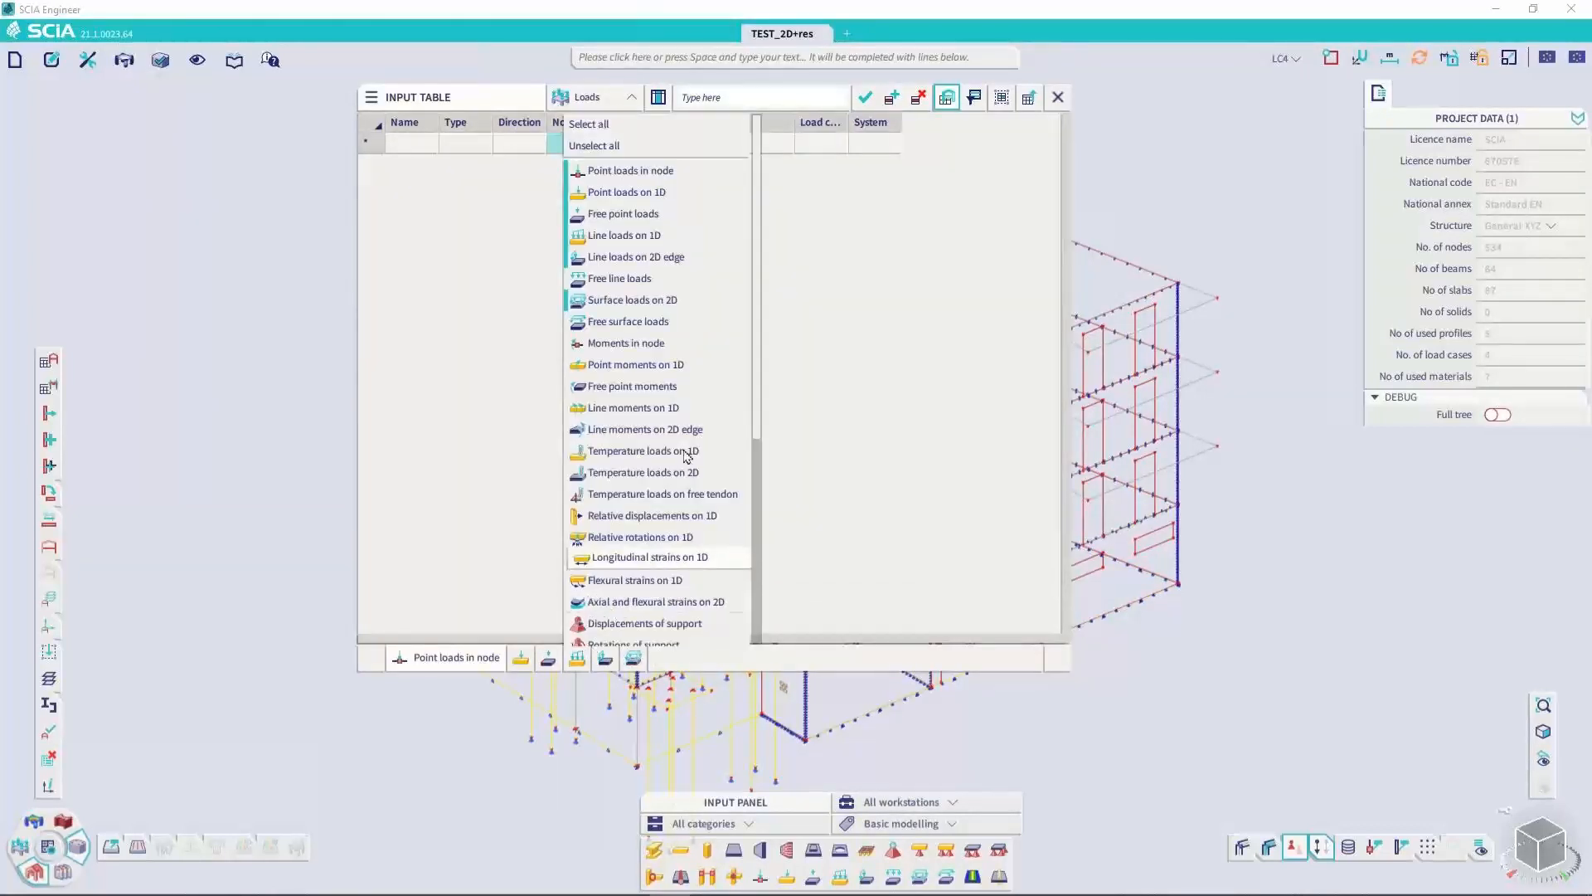
scroll(688, 356, "down", 6)
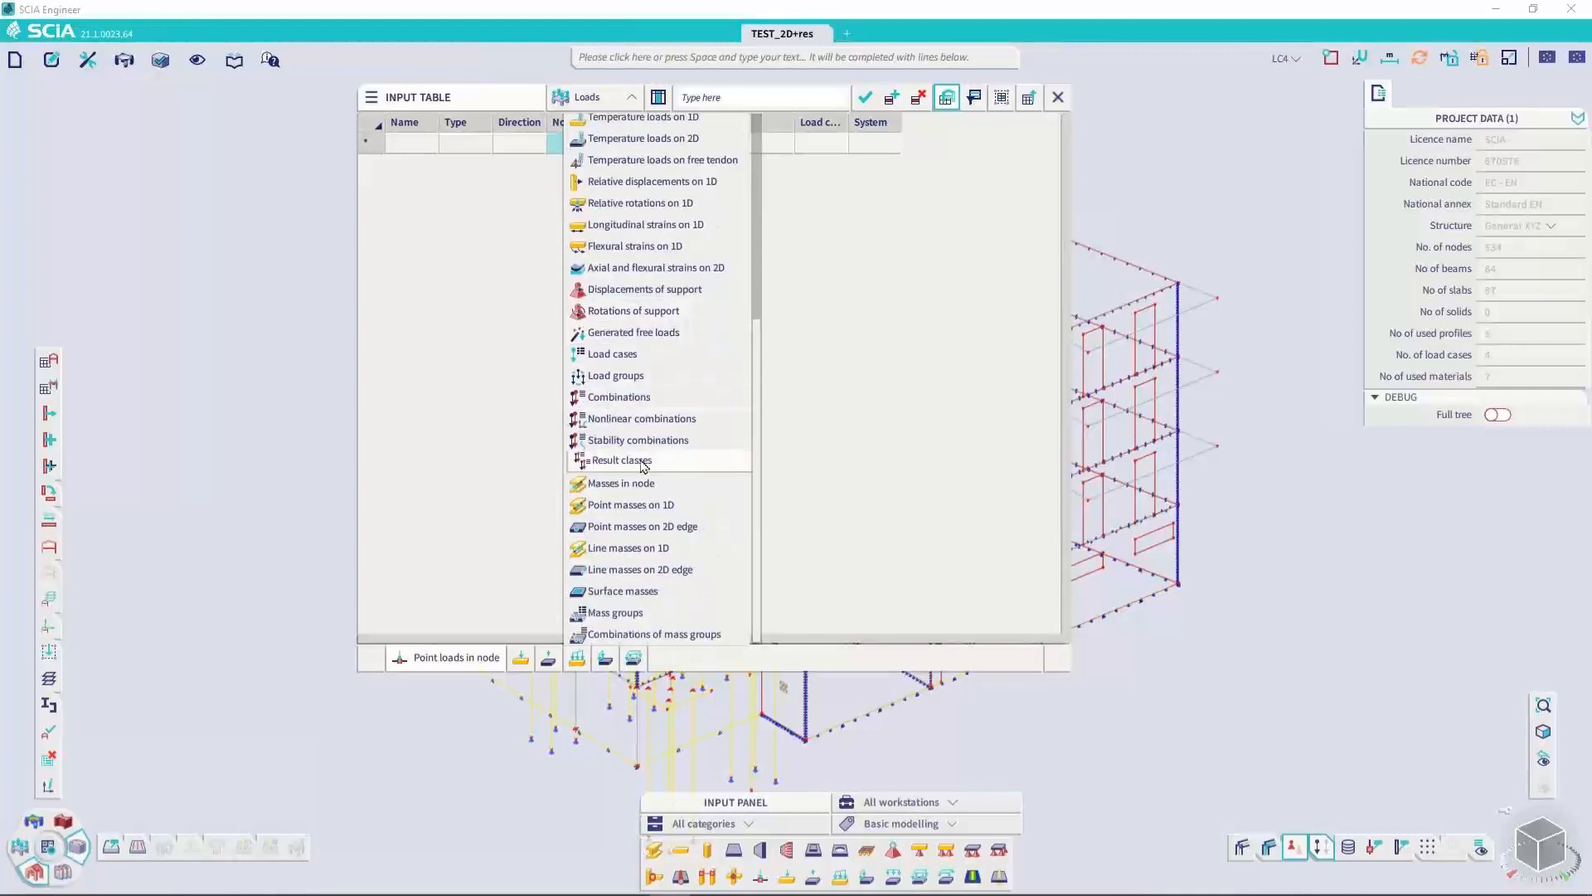
left_click(813, 577)
Switch the input table to Libraries to review its available tables, and return it to Structure
left_click(592, 98)
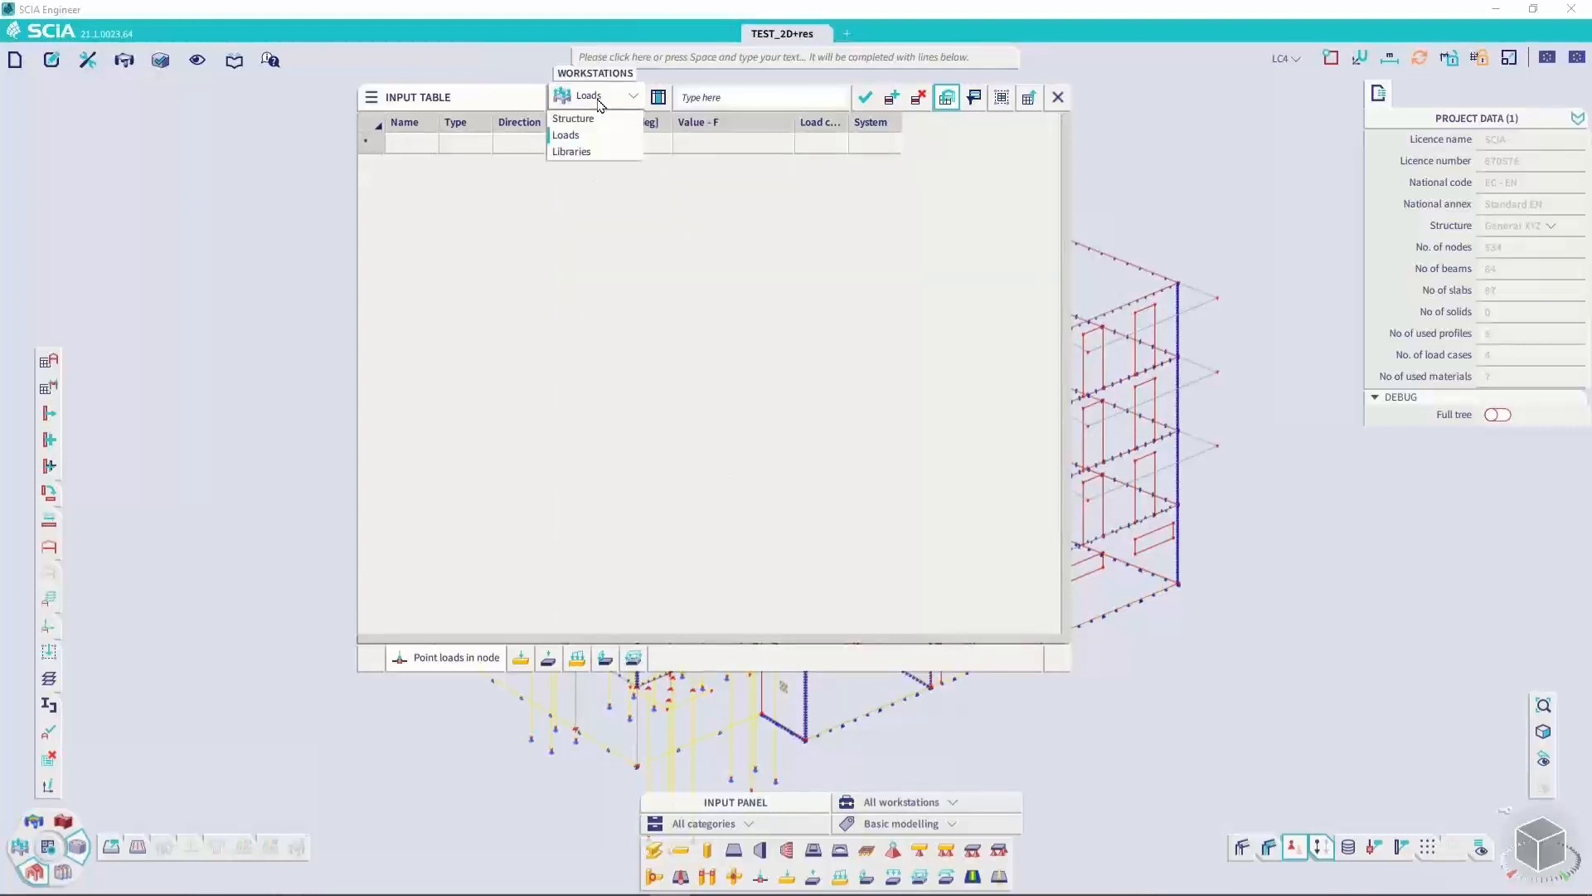
left_click(570, 149)
right_click(496, 661)
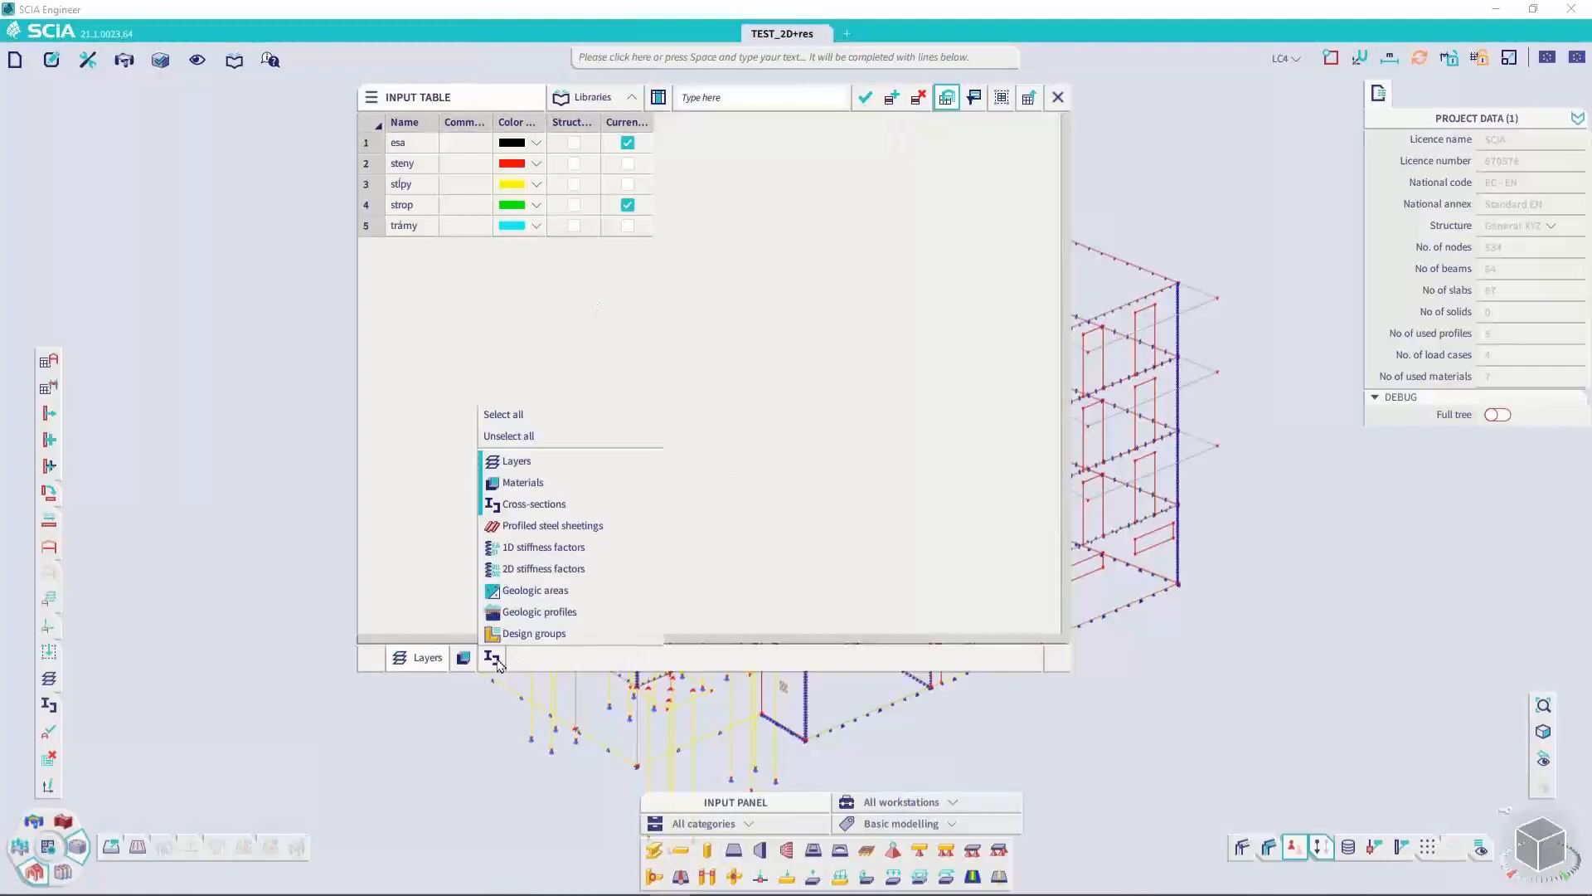
left_click(435, 582)
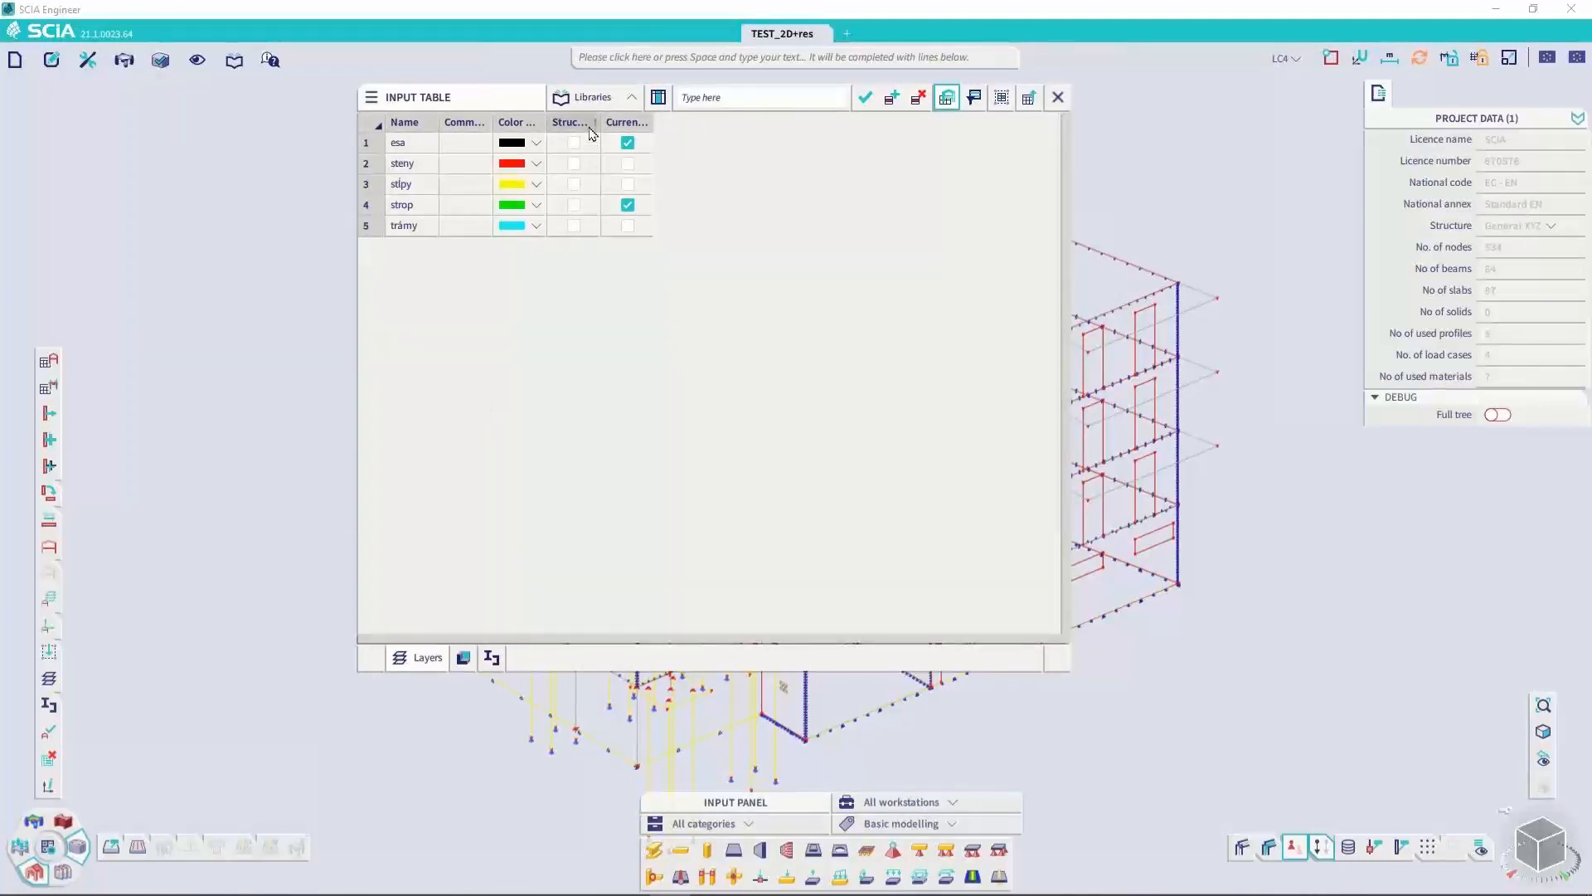
left_click(592, 98)
left_click(608, 121)
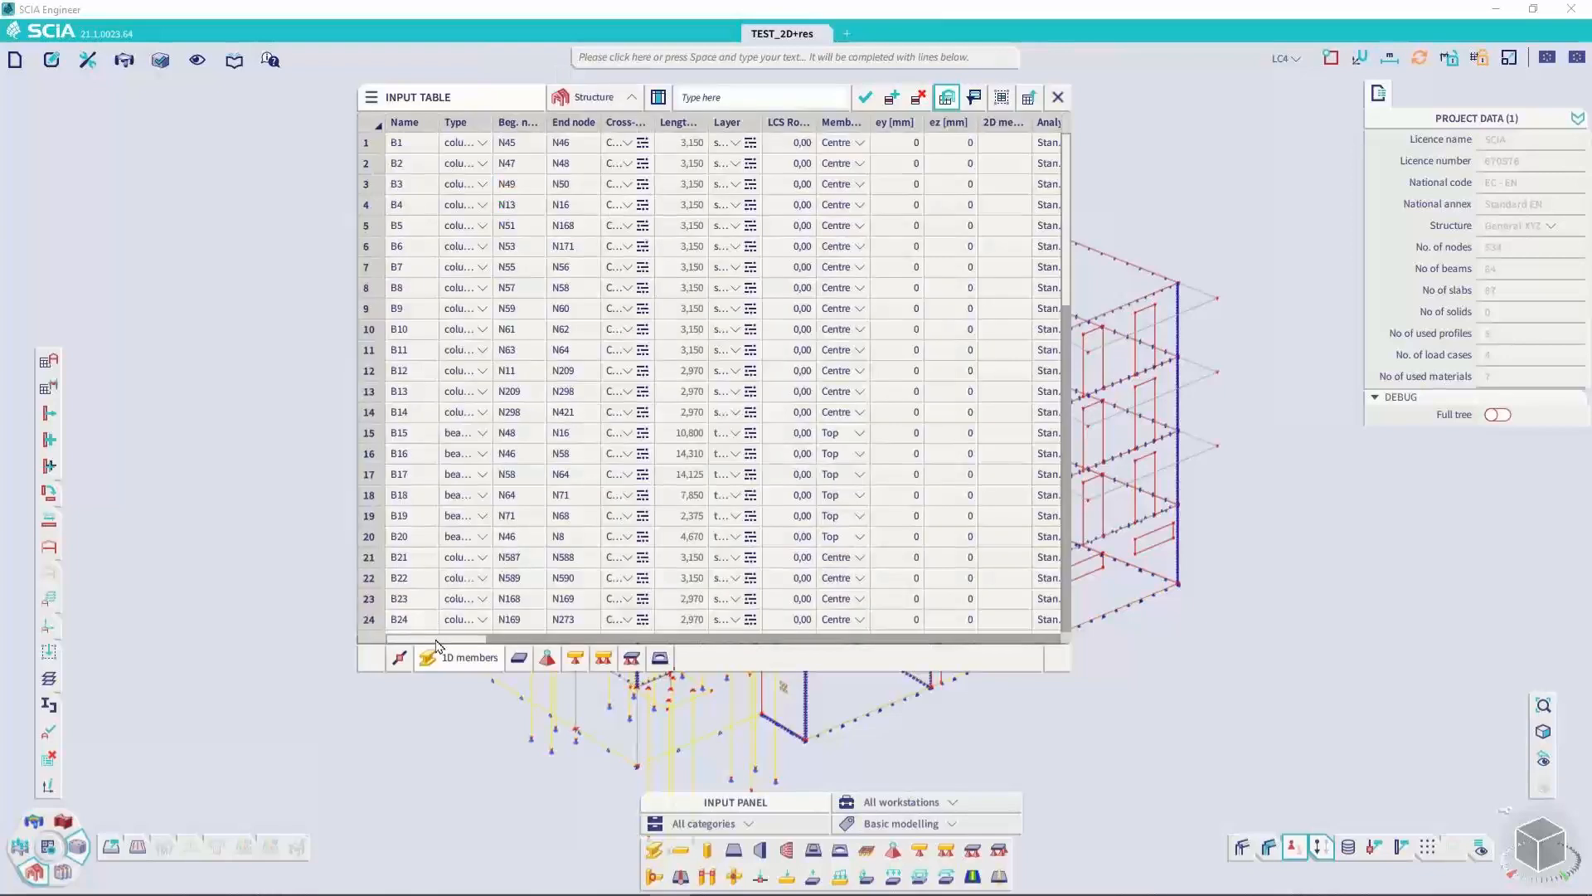
Select the three pile base nodes in the model and list only the selected rows in the Nodes input table
middle_click_drag(515, 722, 474, 639)
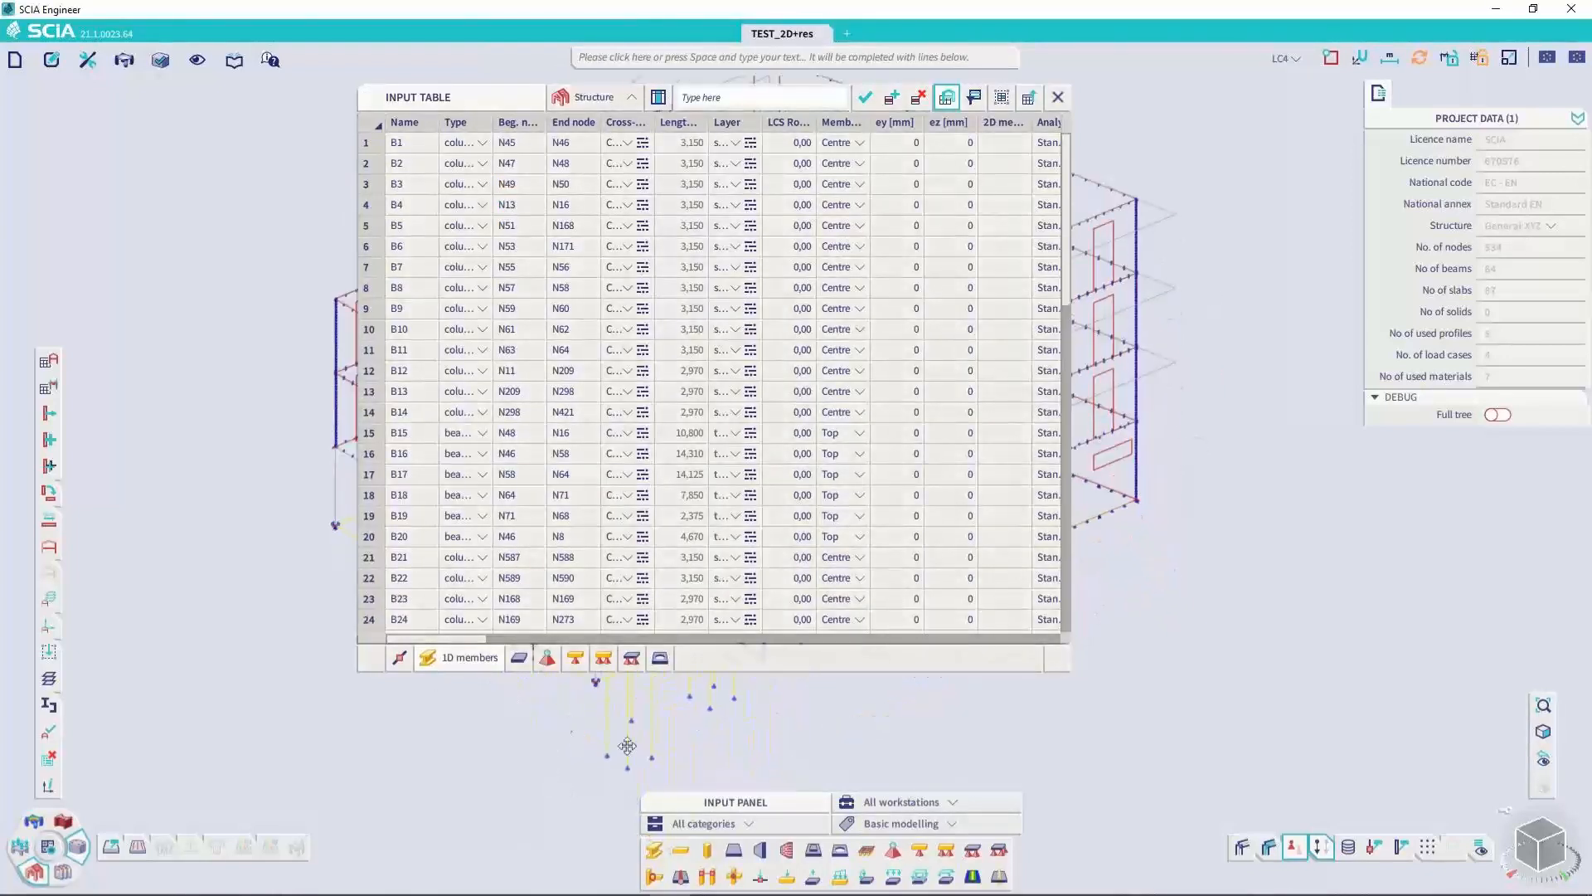
left_click_drag(573, 728, 689, 790)
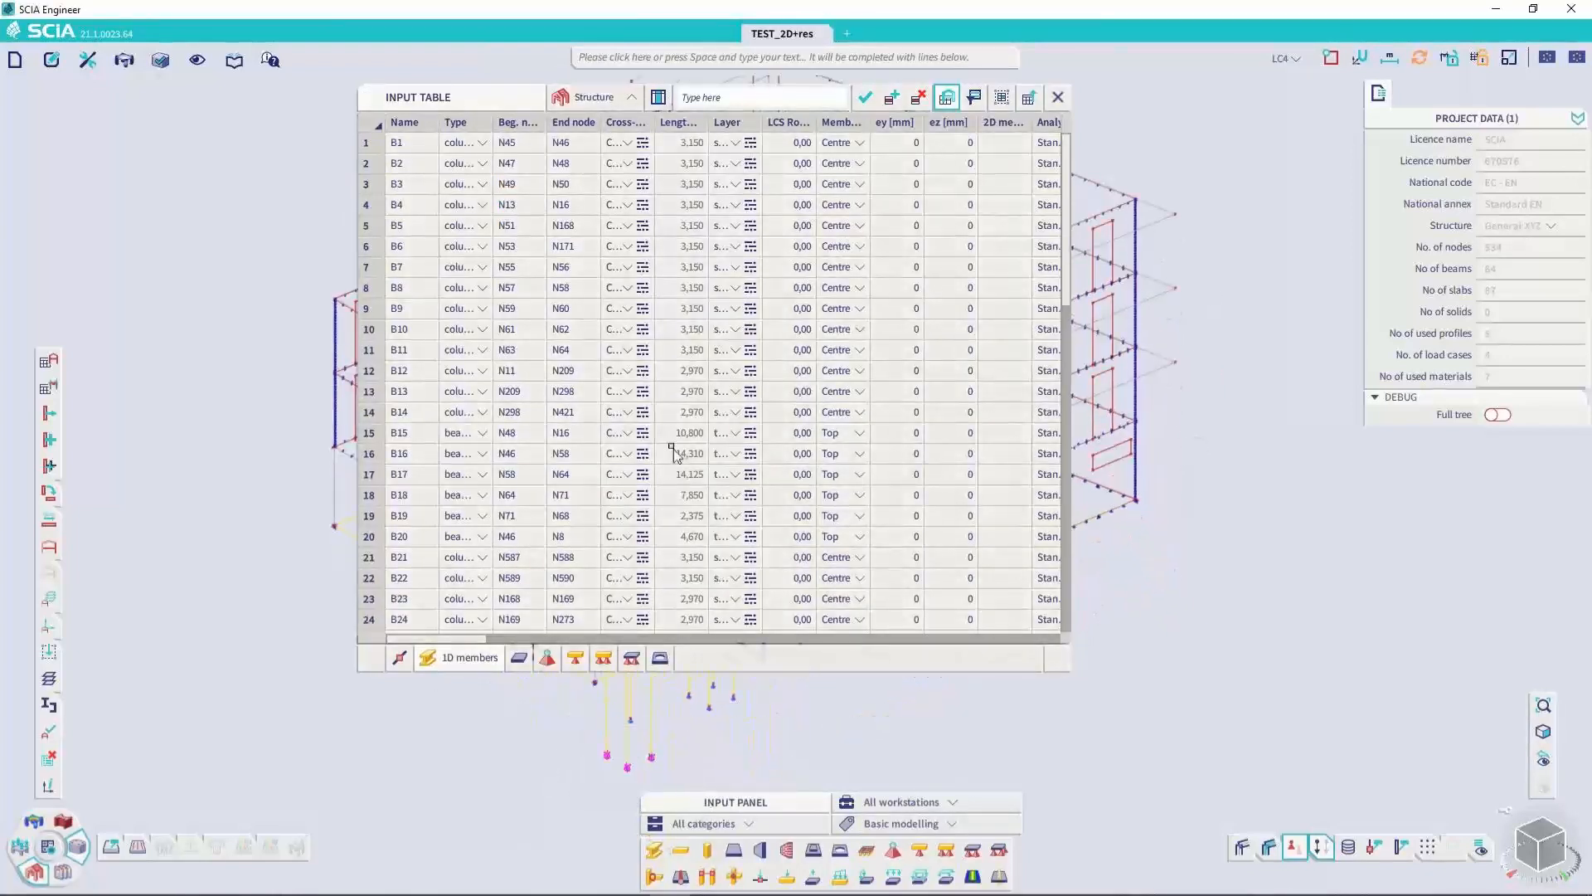
left_click(974, 97)
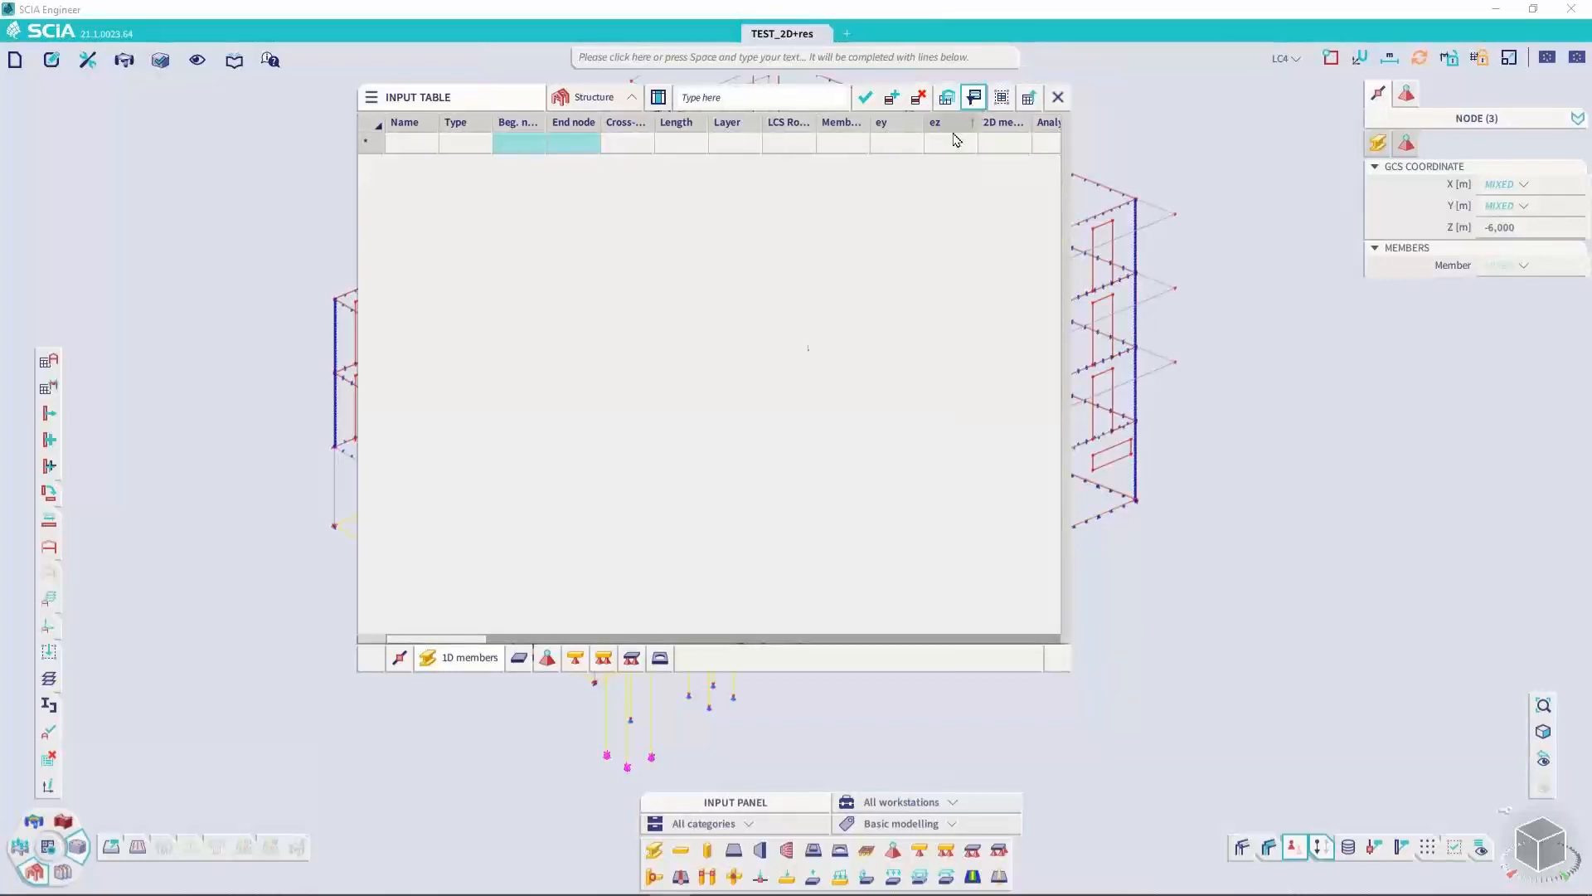
left_click(401, 657)
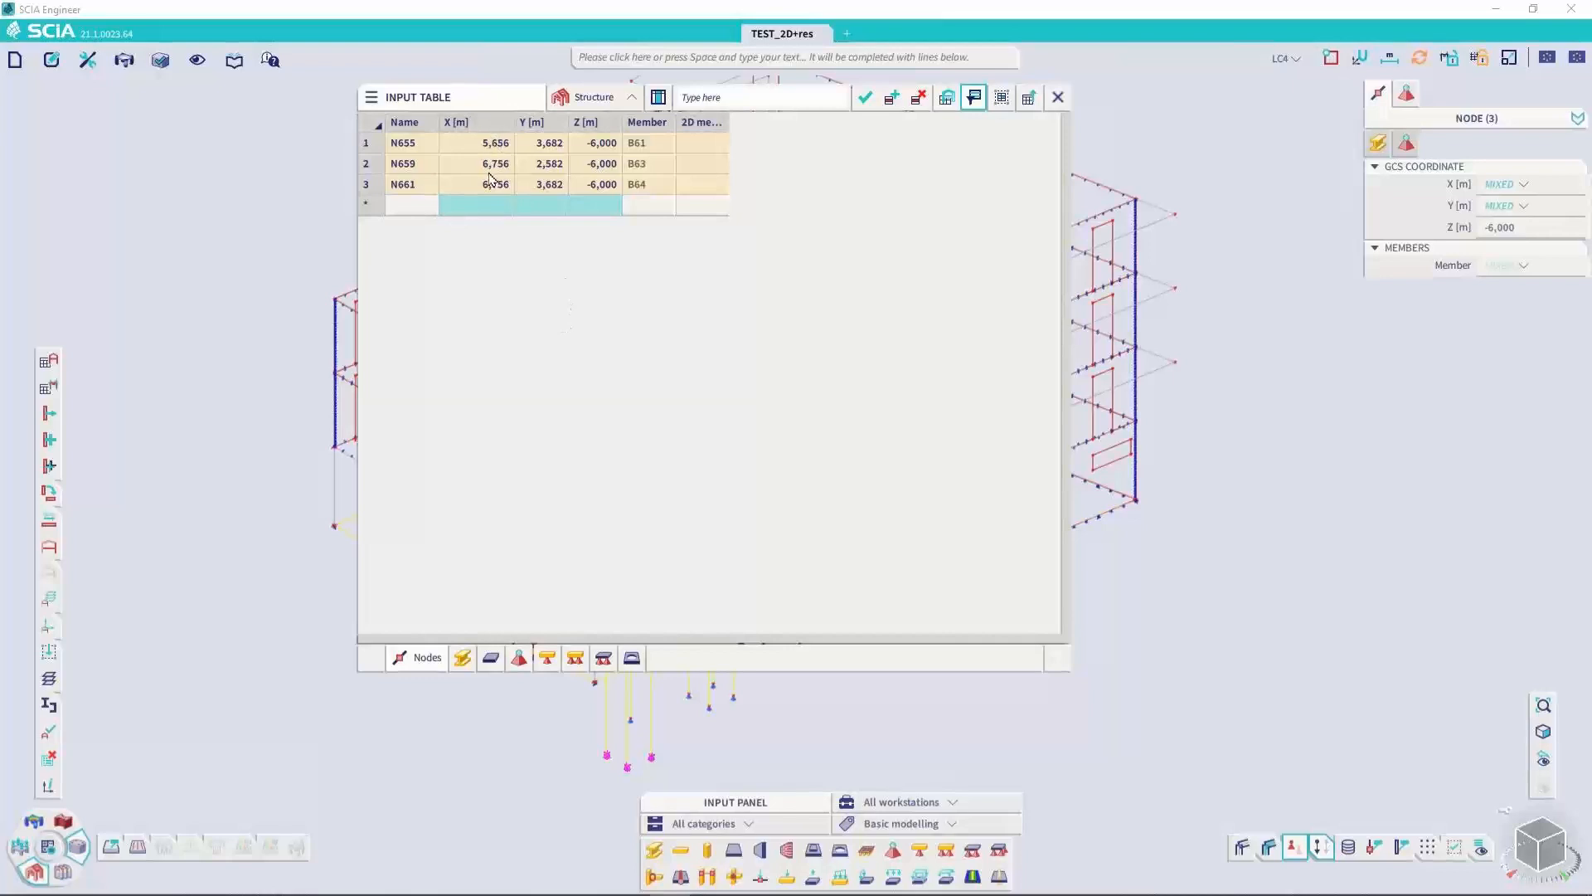
Set the Z coordinate of all three listed nodes to -7,000 m in one multiple edit
left_click(602, 146)
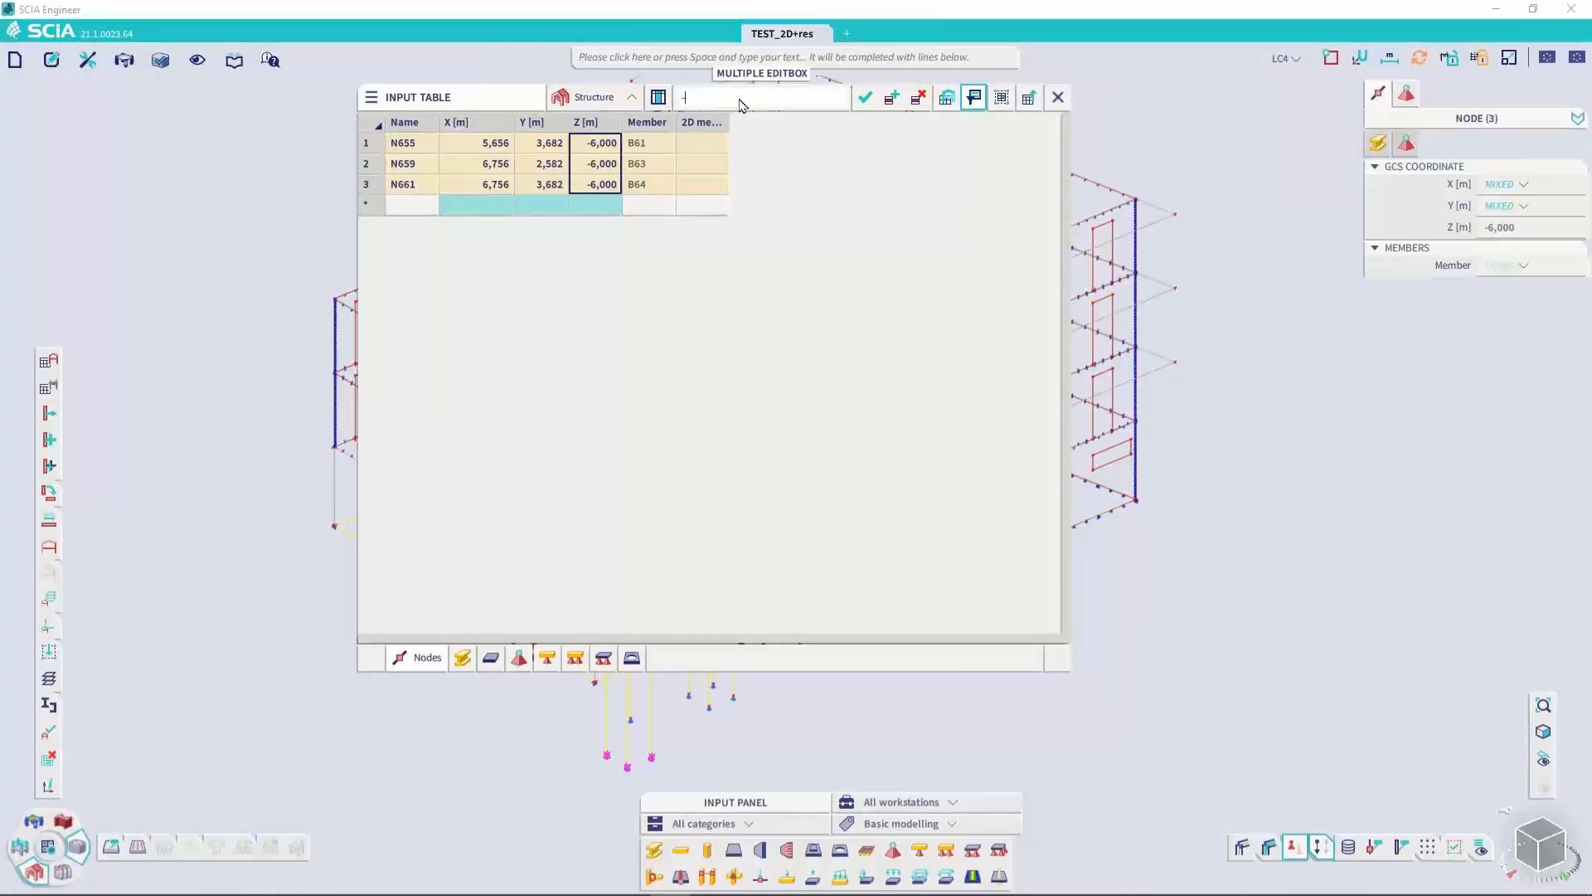
key("Return")
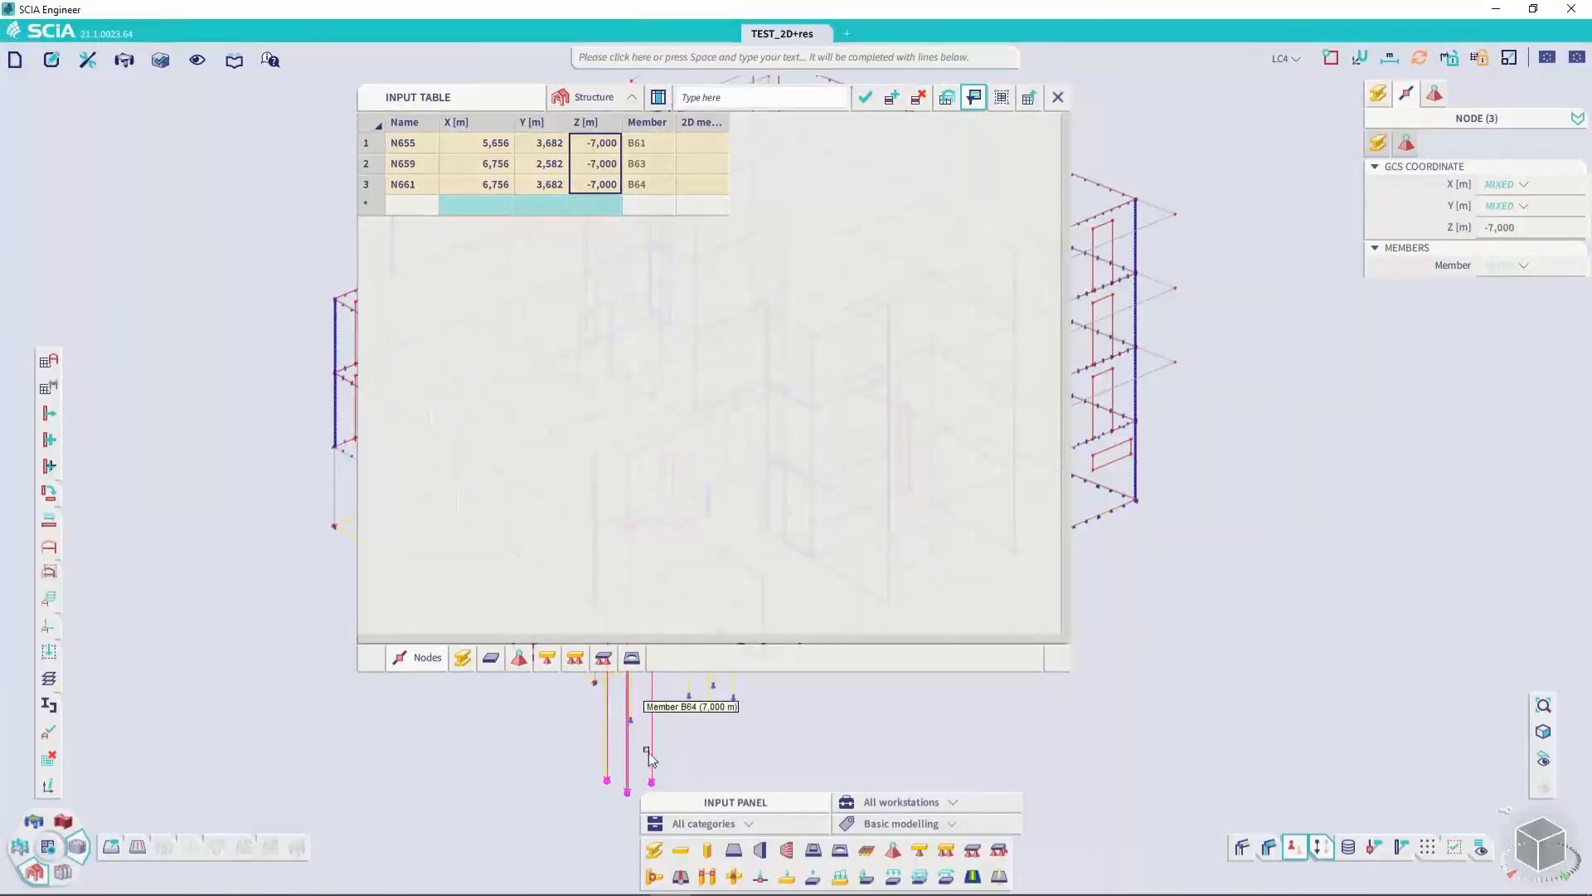
Show the 1D members table for the selection, widen its Cross-section column and place it before the End node column
left_click(462, 658)
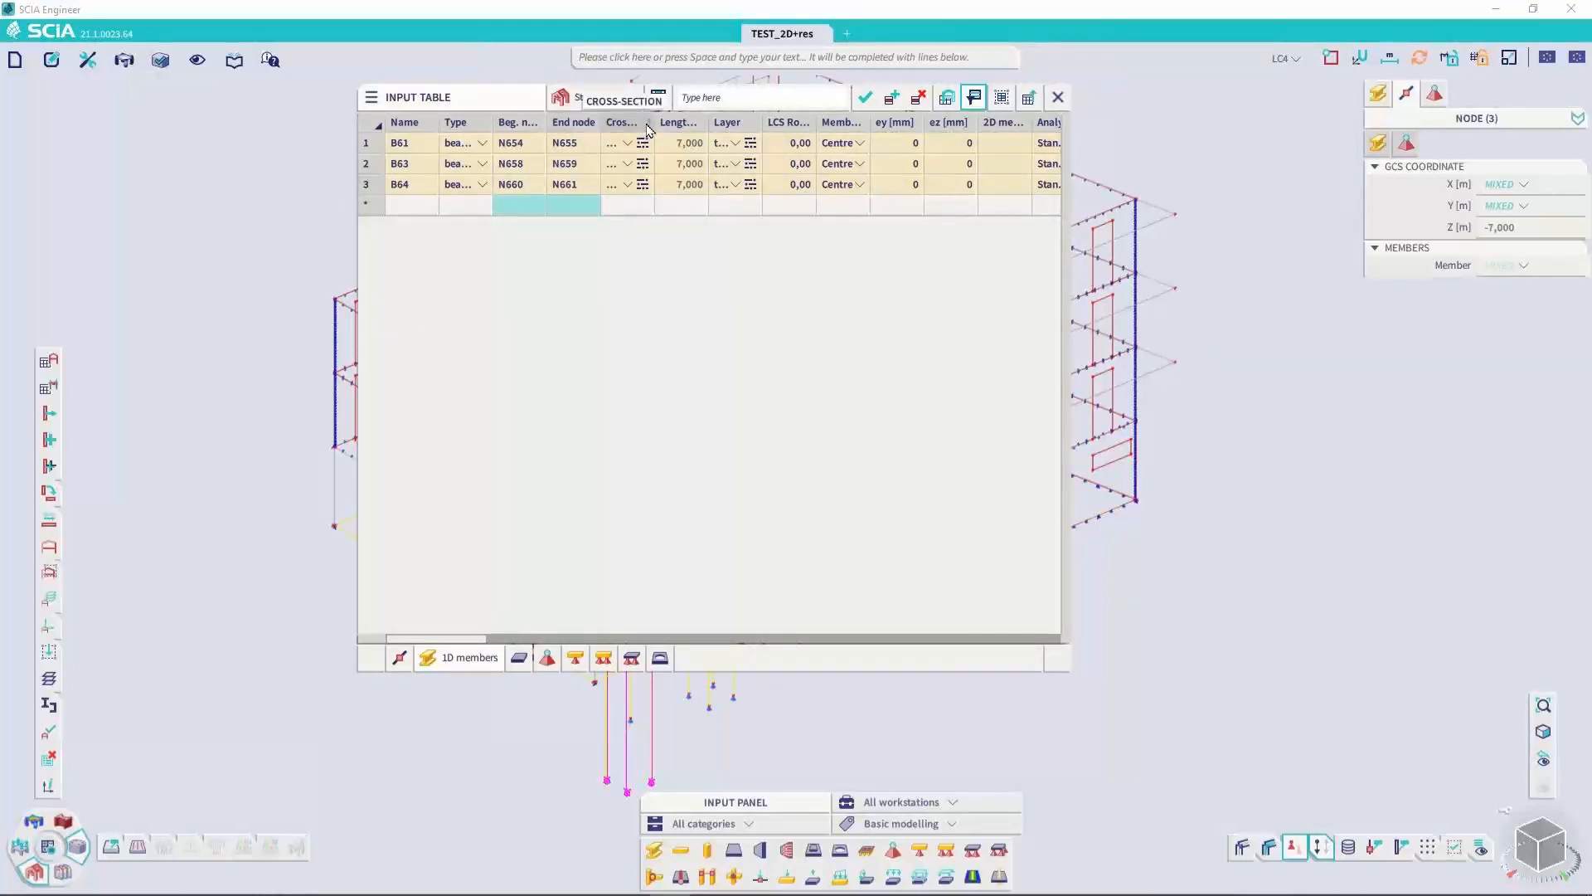
left_click_drag(685, 123, 790, 126)
left_click_drag(655, 121, 548, 127)
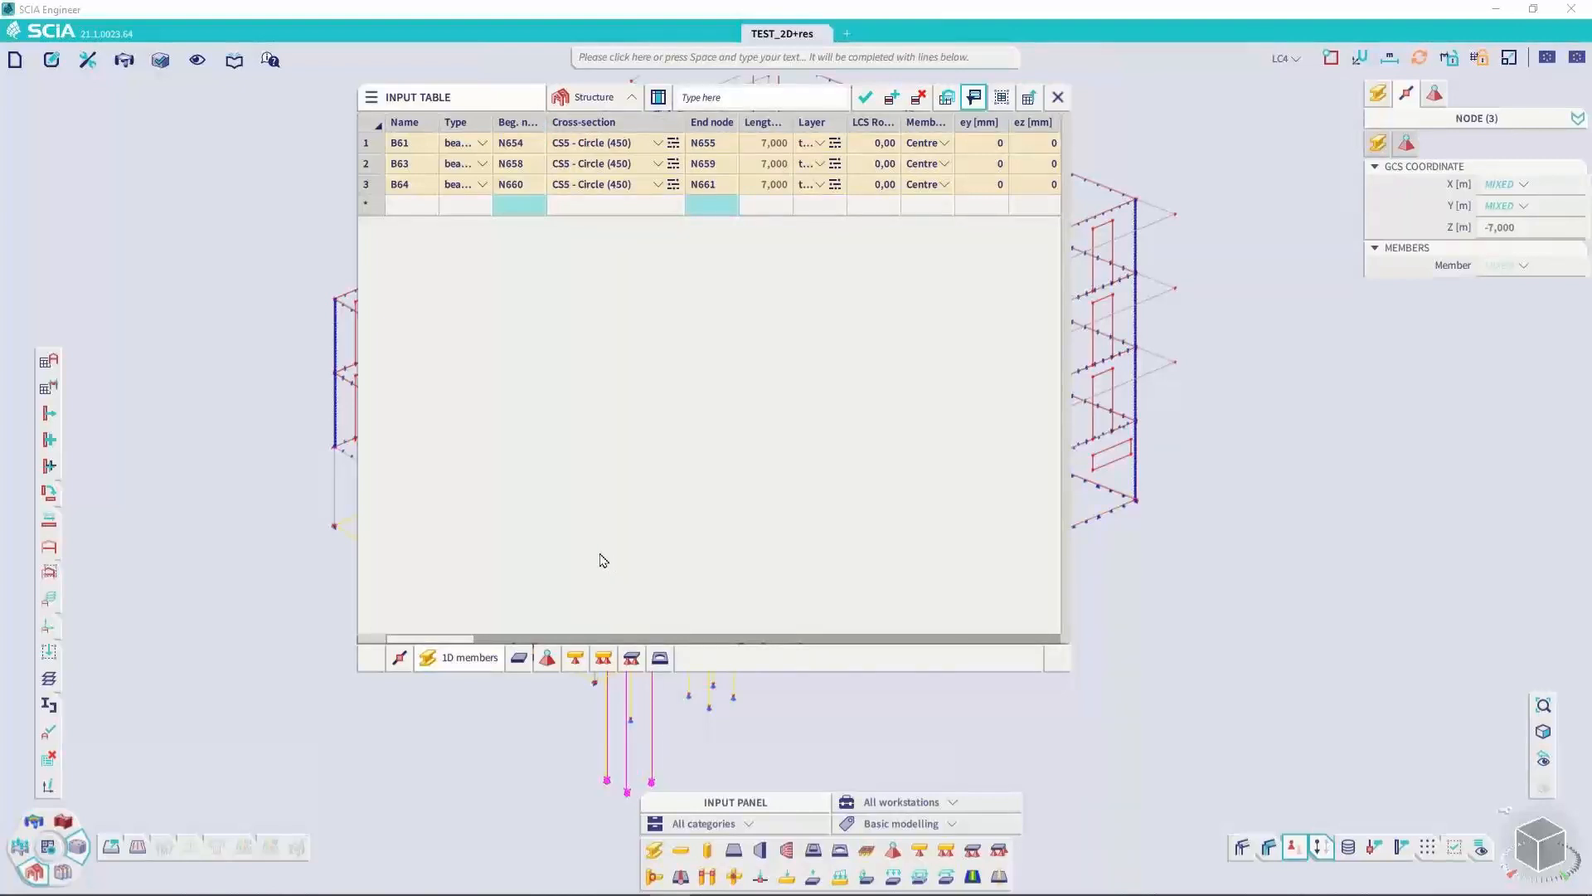
List all 1D members again, copy the whole table into a blank Excel sheet and look through the pasted data
left_click(974, 97)
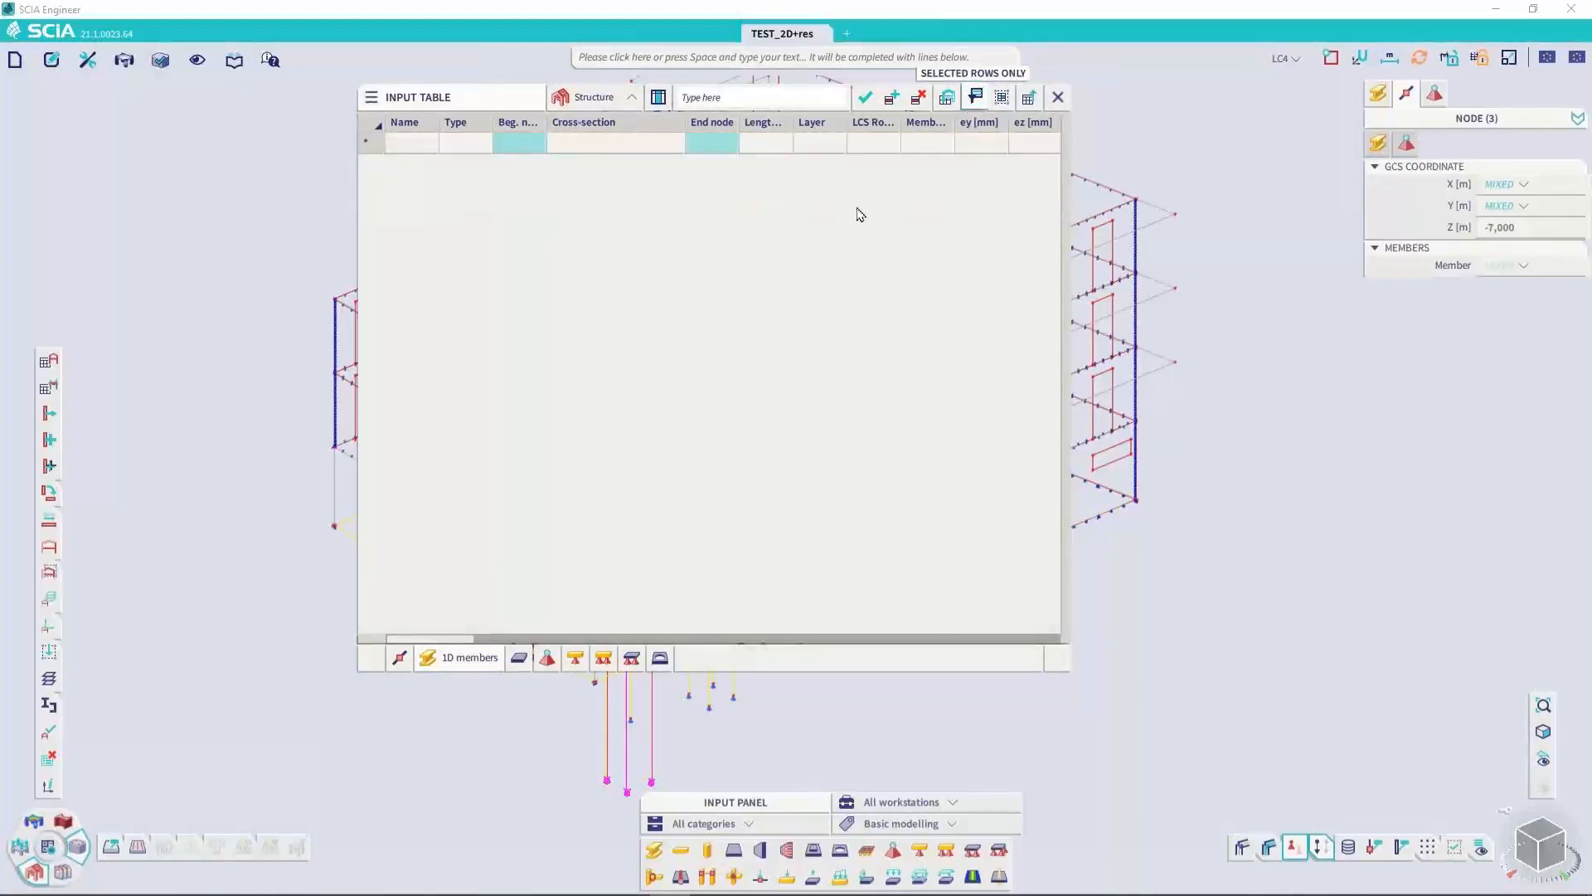
left_click(657, 316)
key("ctrl+a")
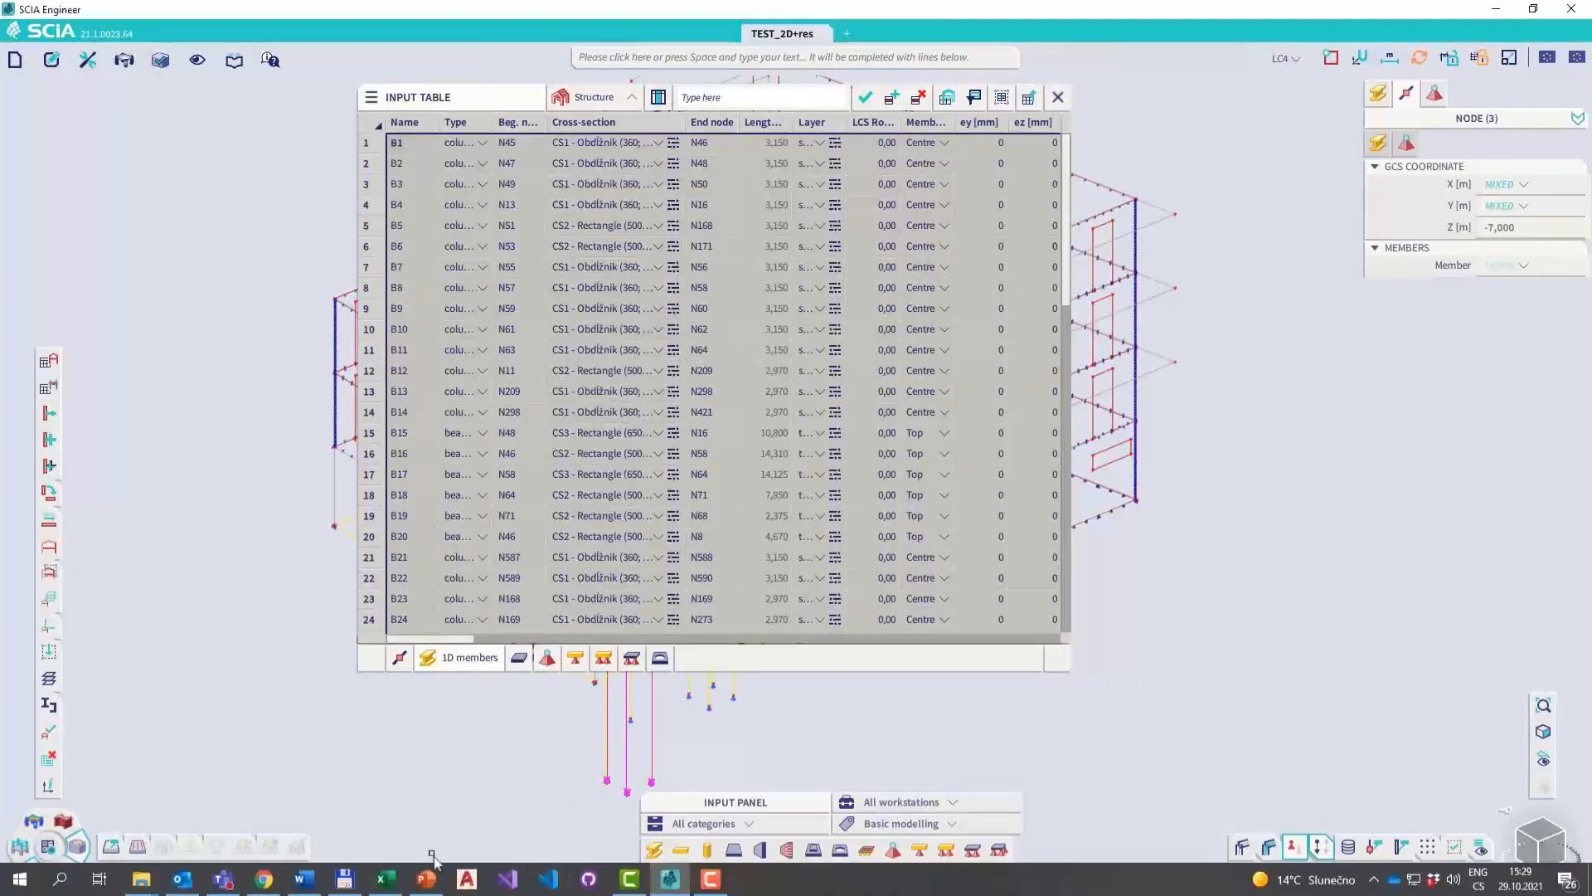
left_click(382, 889)
key("ctrl+v")
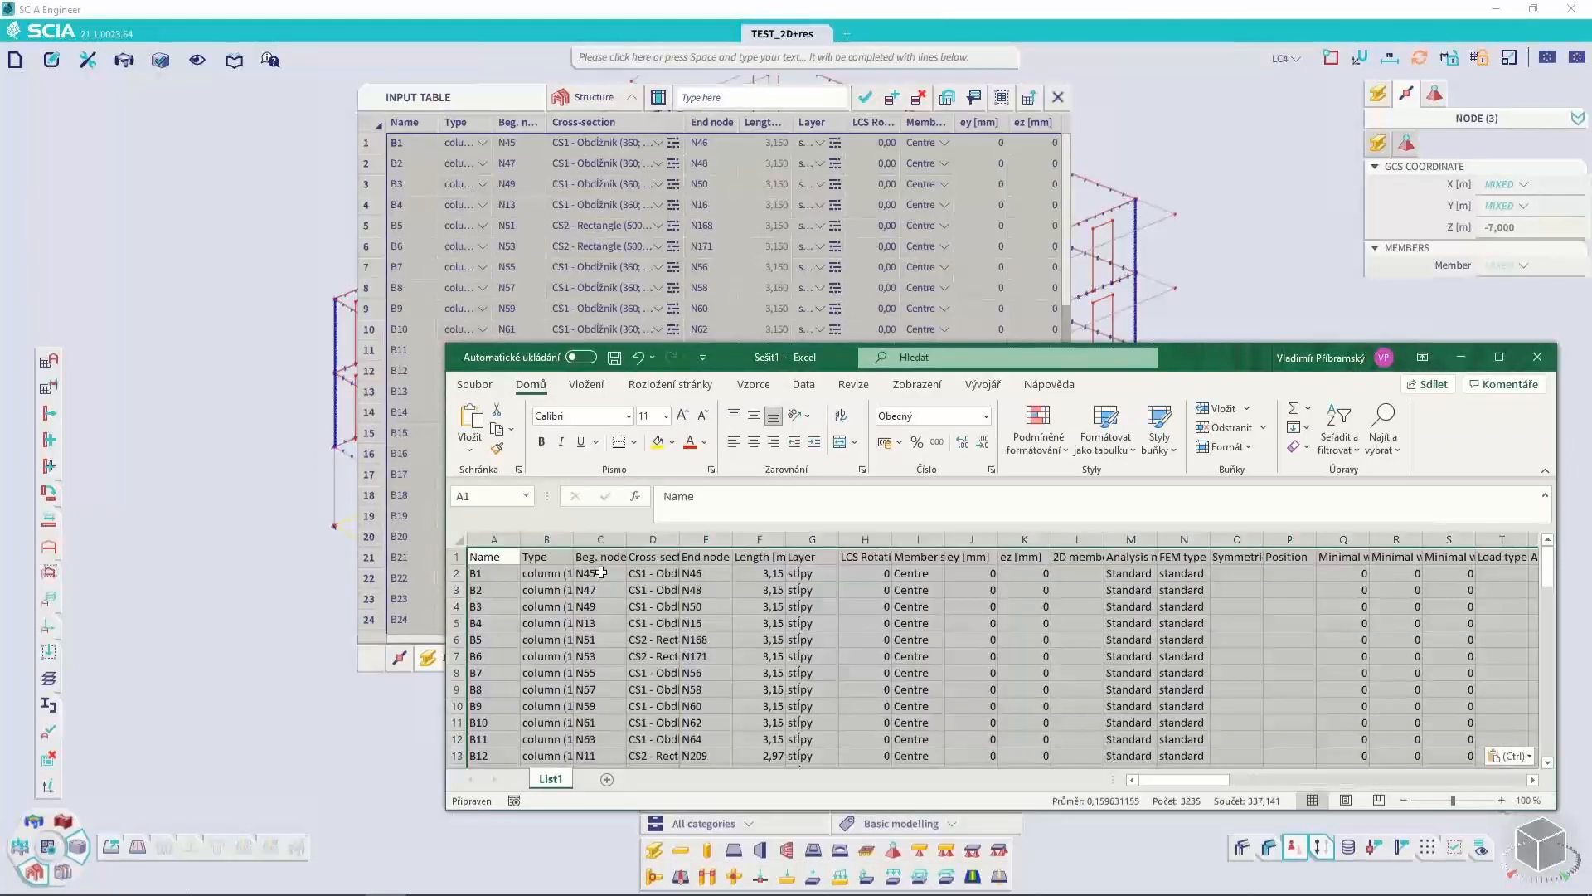
scroll(620, 584, "down", 2)
left_click(639, 605)
scroll(705, 603, "up", 2)
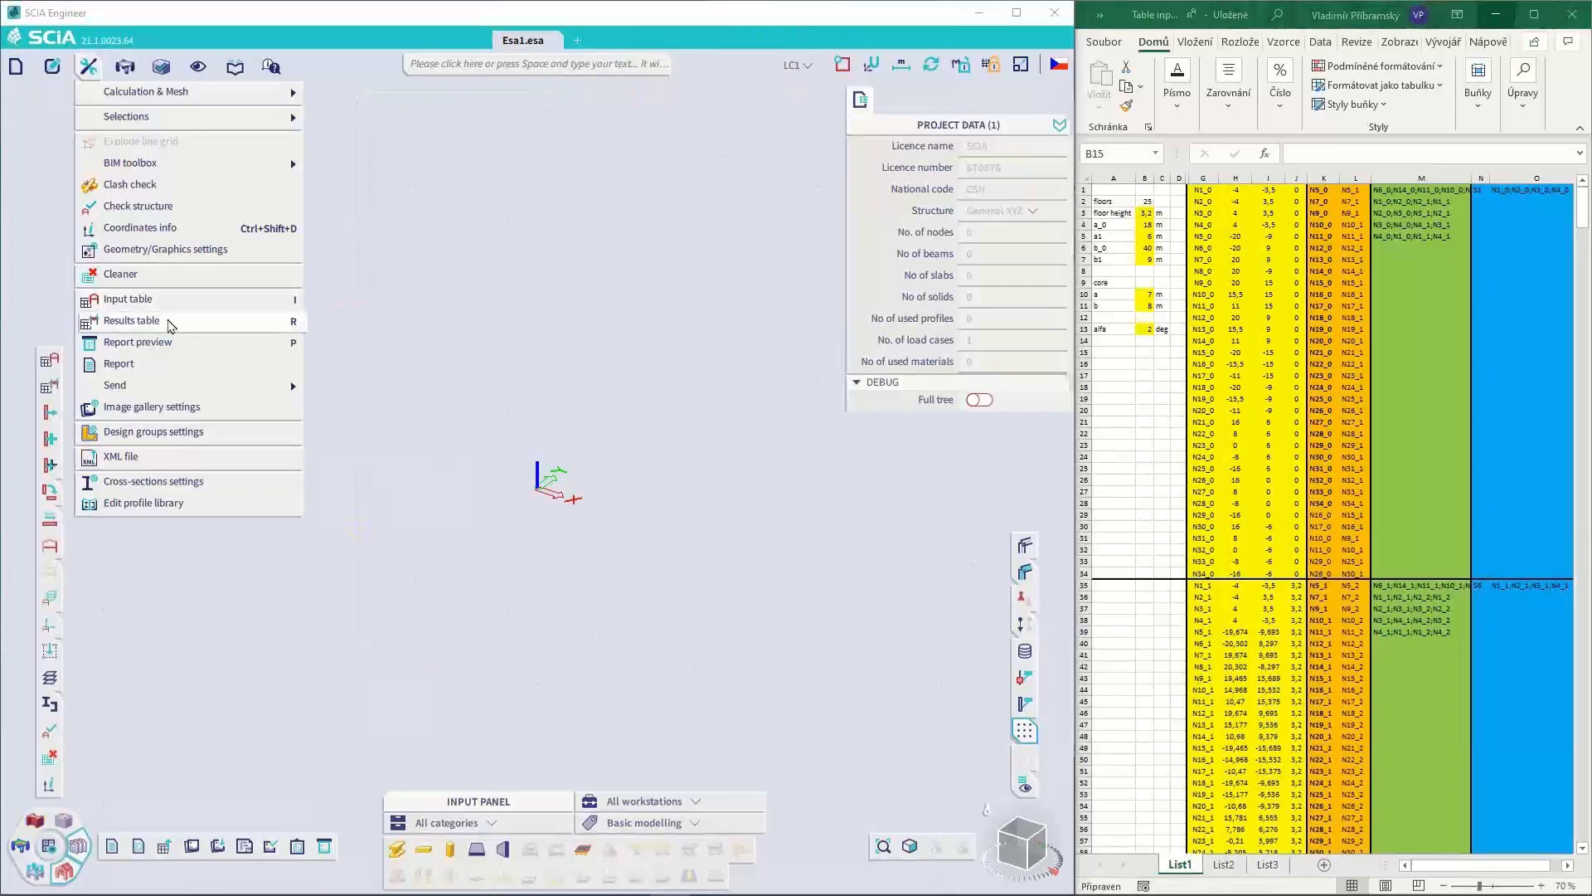
Open the input table in the empty project and paste the node names and coordinates from spreadsheet columns G to J into Nodes
left_click(170, 303)
left_click(1261, 187)
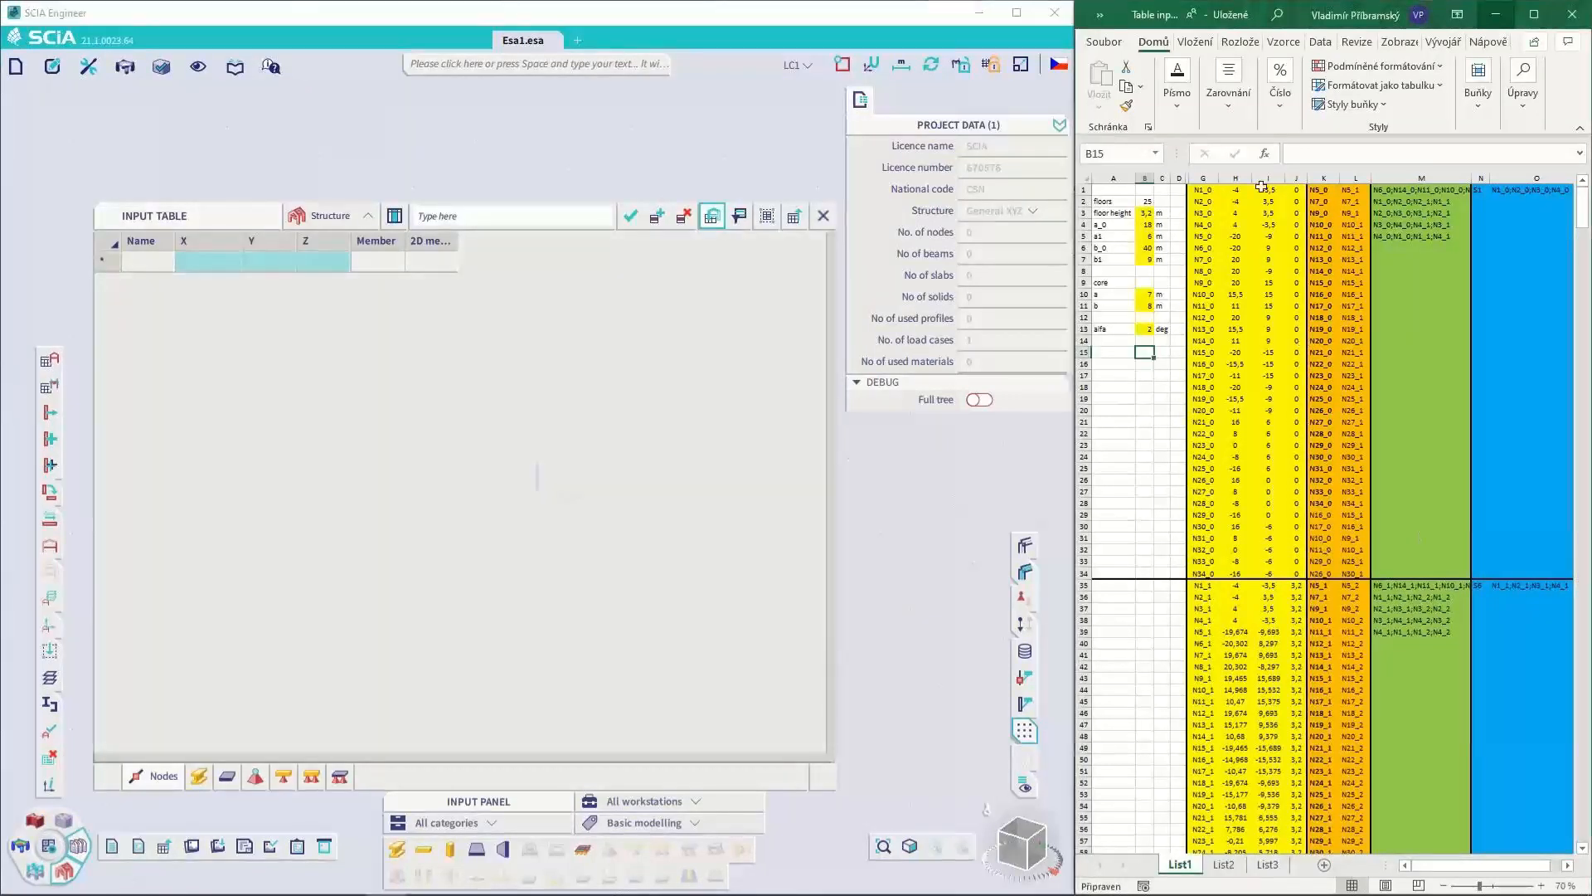
left_click_drag(1204, 172, 1291, 175)
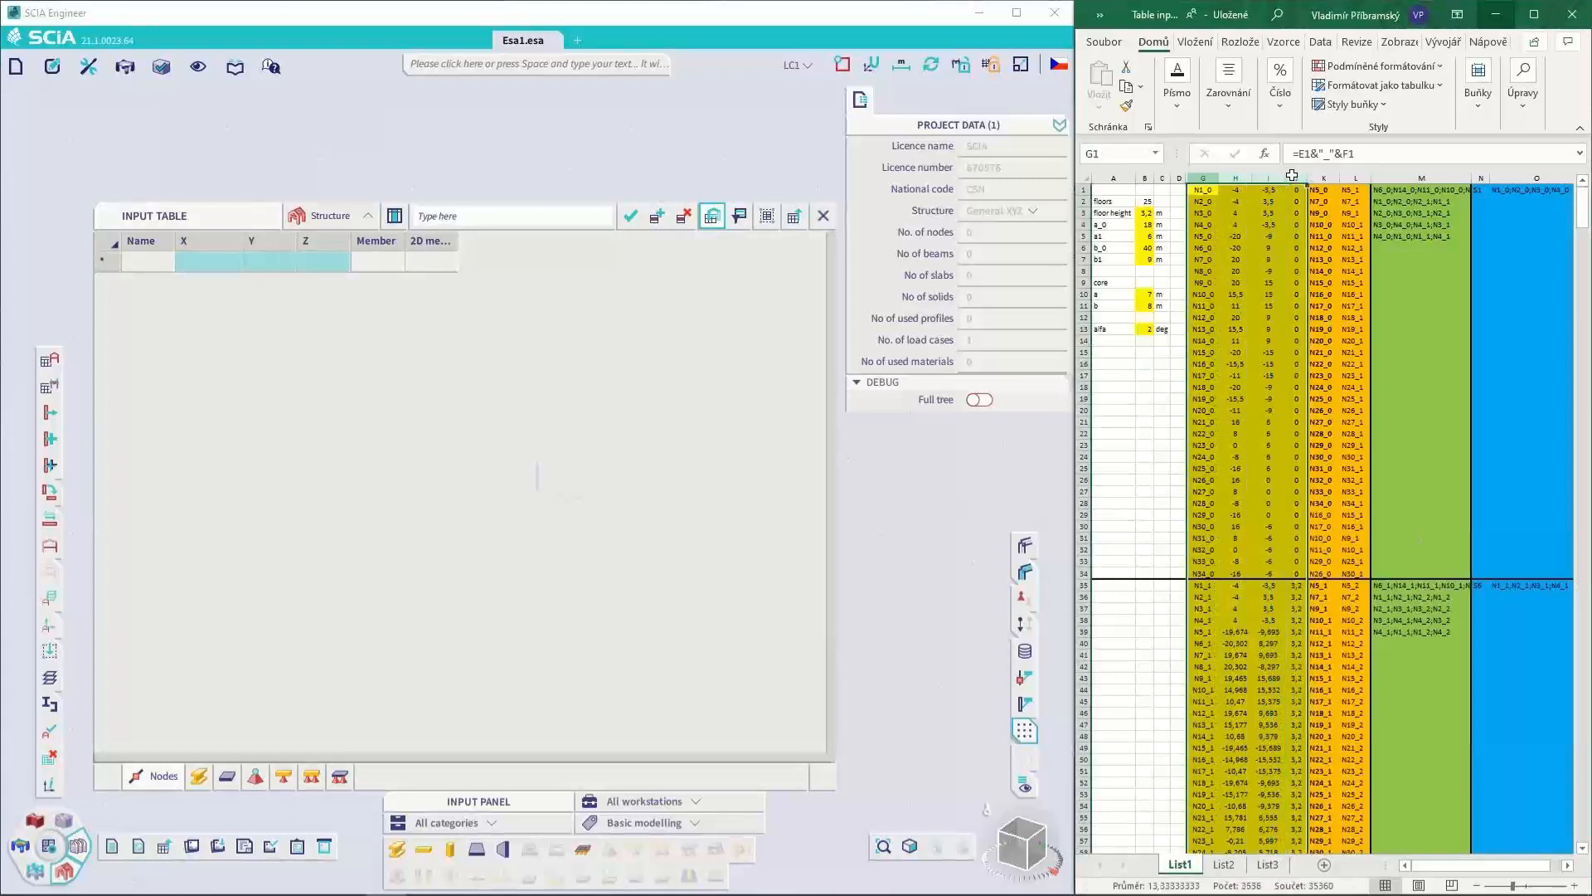
key("ctrl+c")
left_click(266, 394)
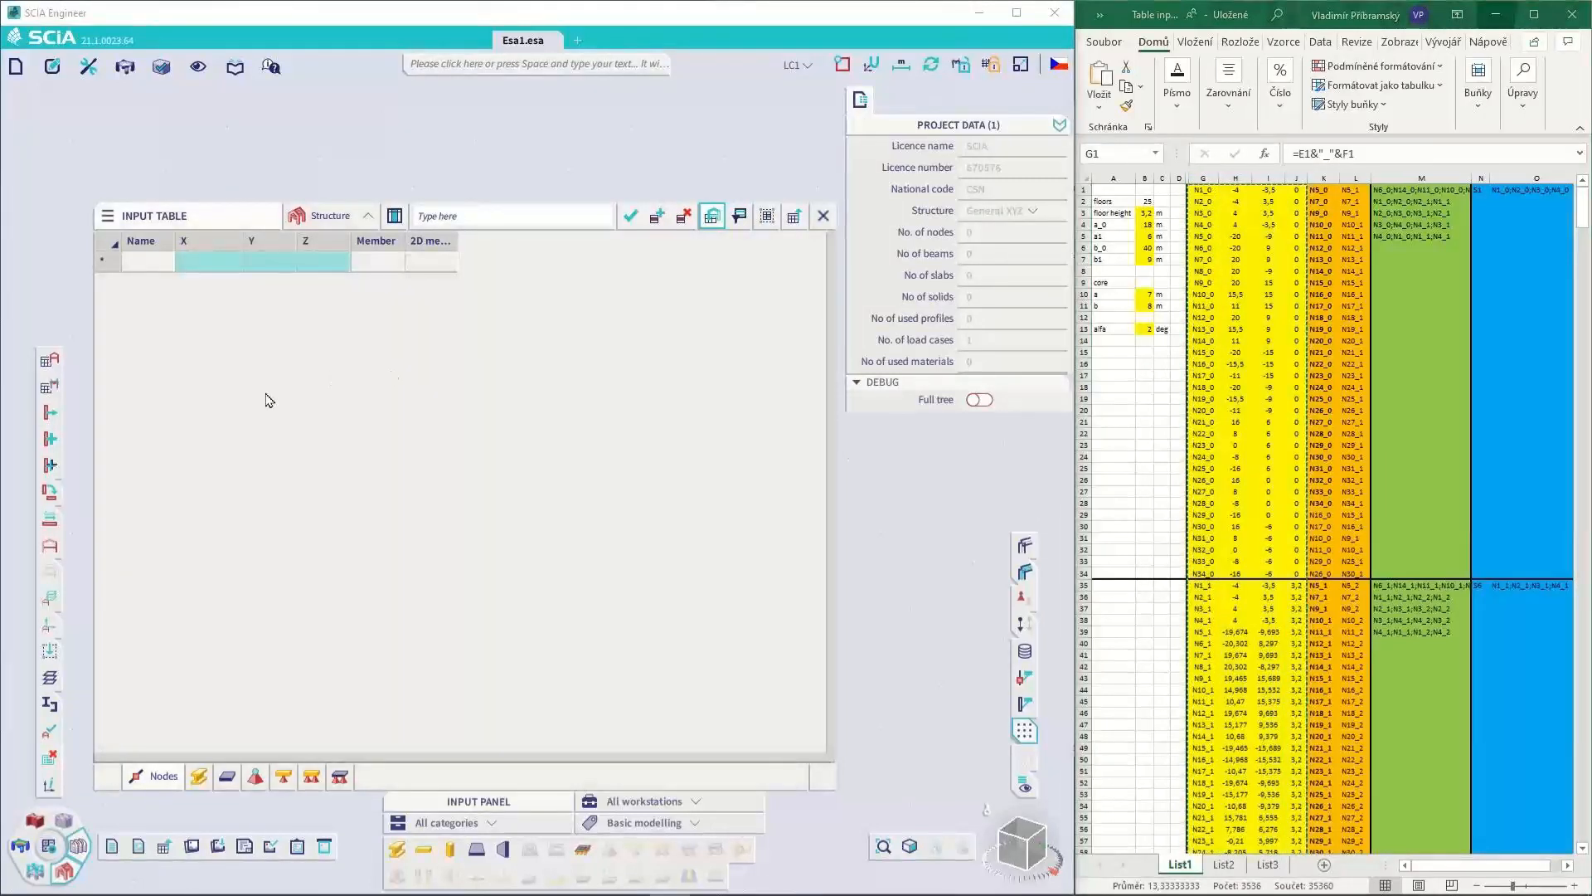
key("ctrl+v")
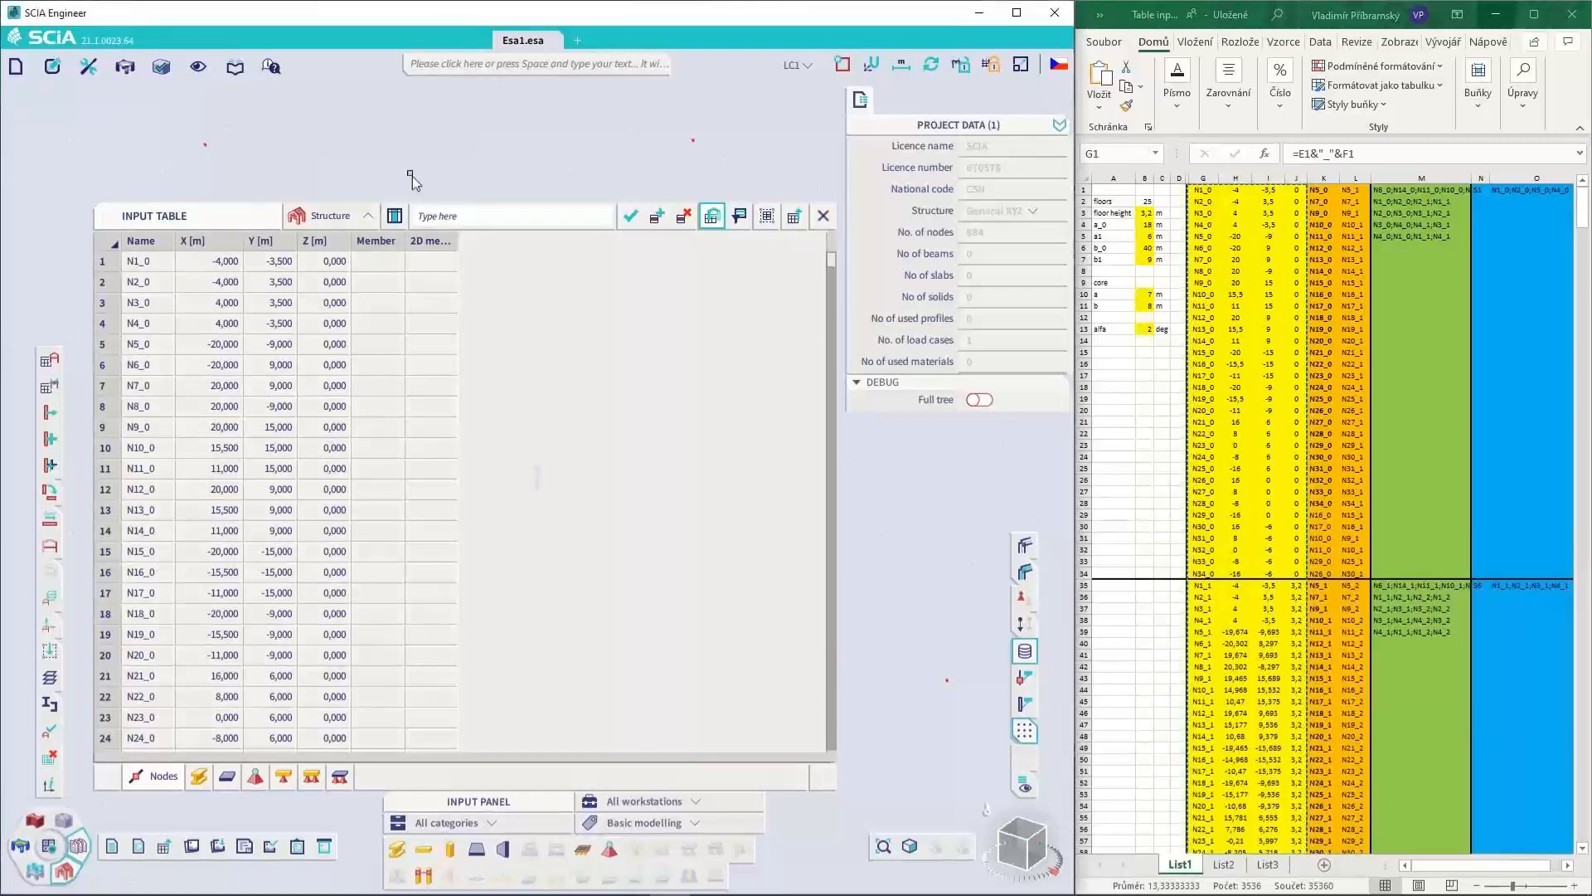
left_click_drag(247, 237, 338, 234)
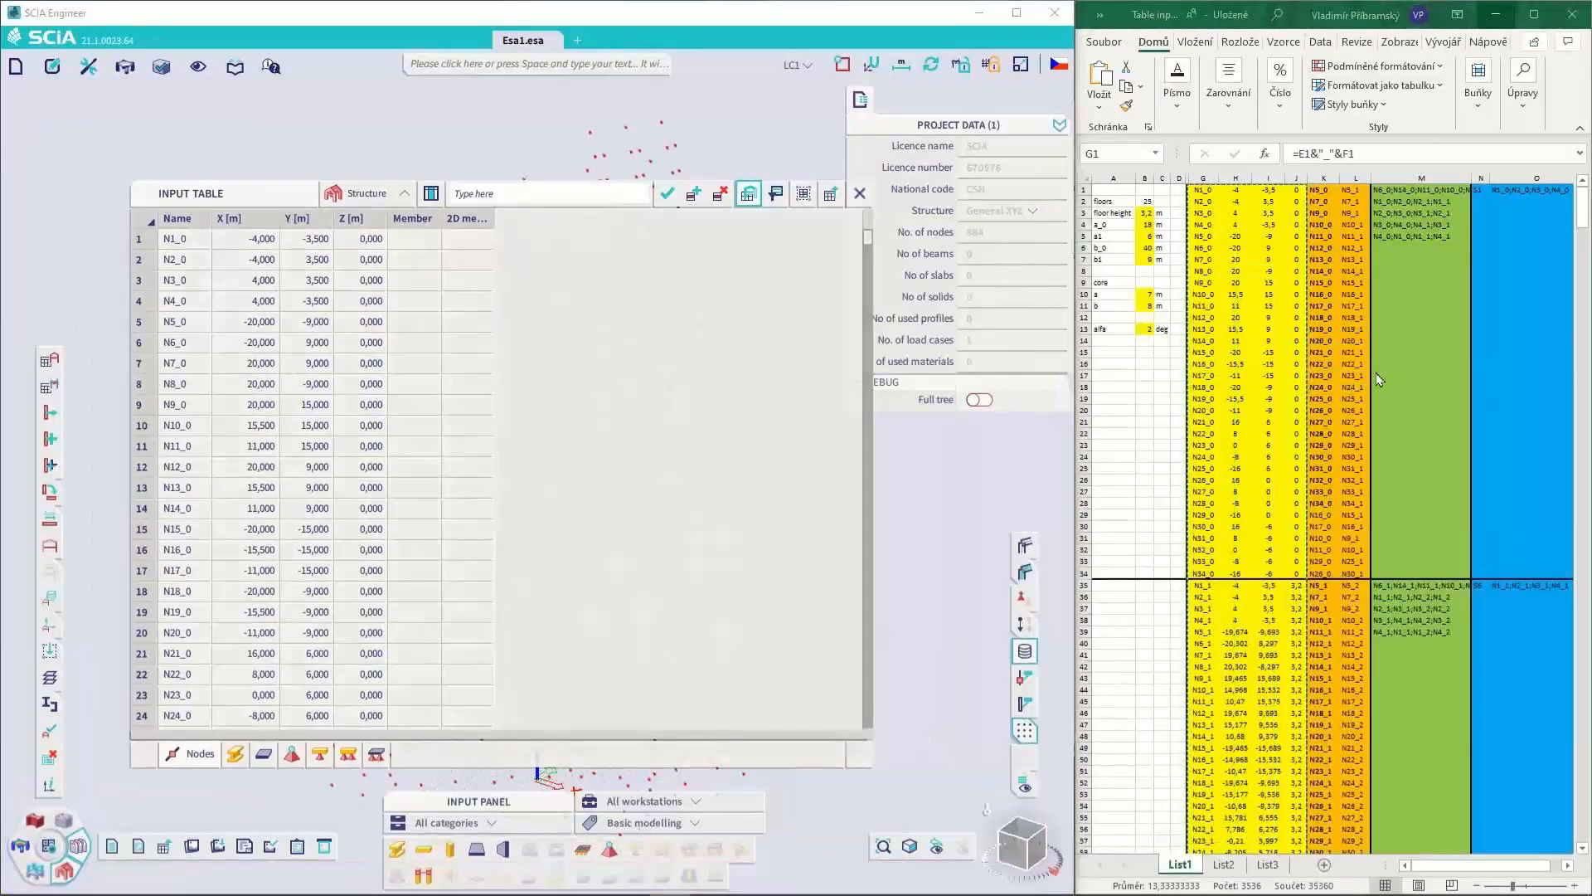
Create the 1D members by pasting spreadsheet columns K and L into the begin node and end node columns
left_click_drag(1325, 177, 1348, 175)
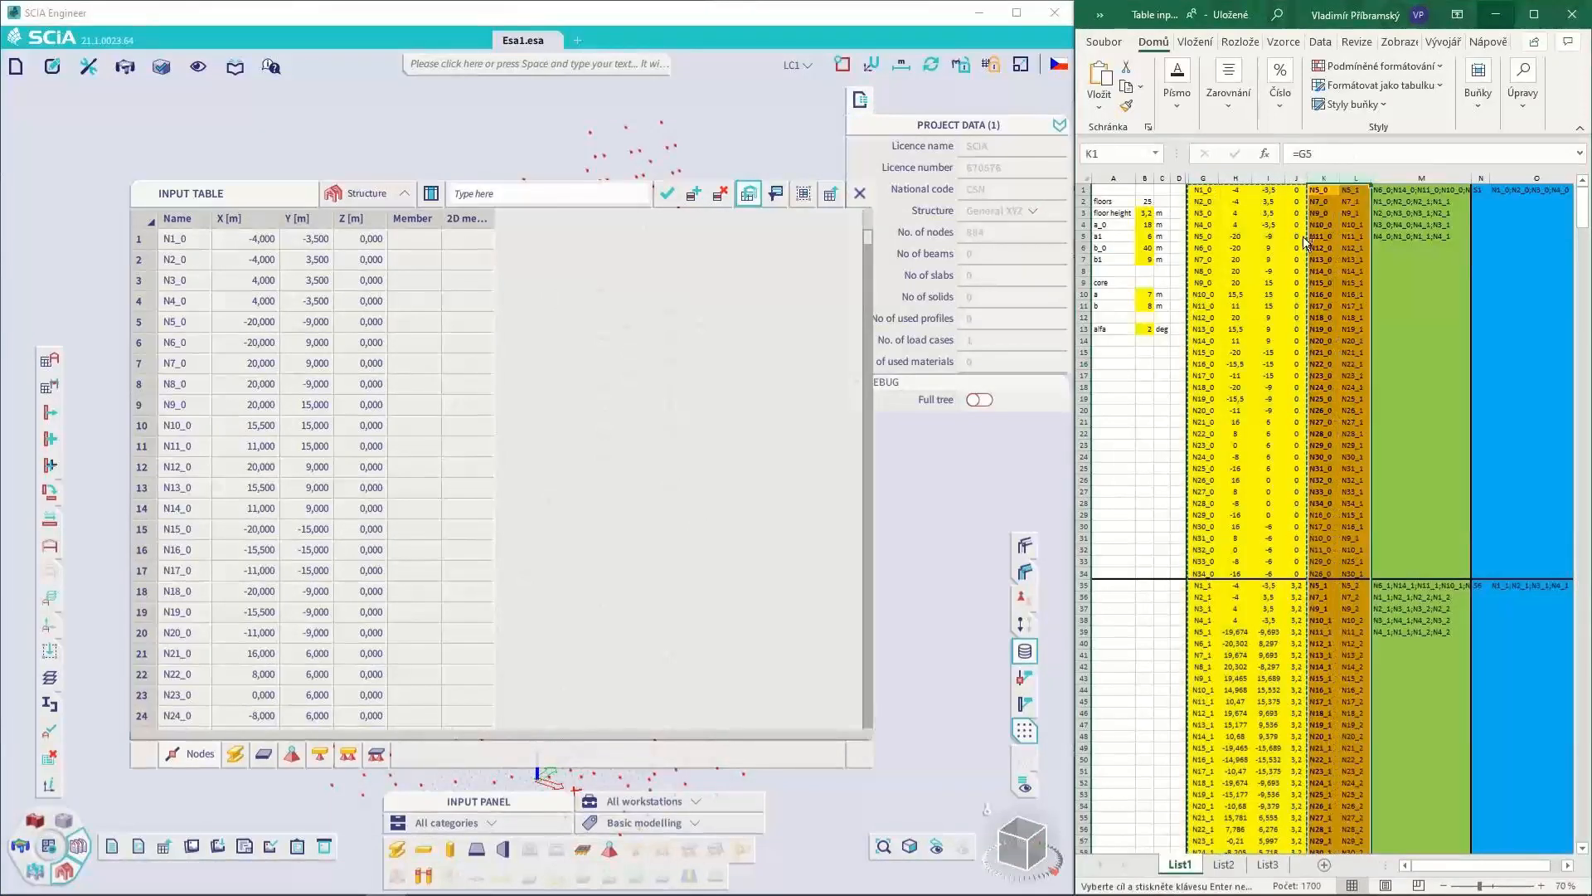
left_click(234, 753)
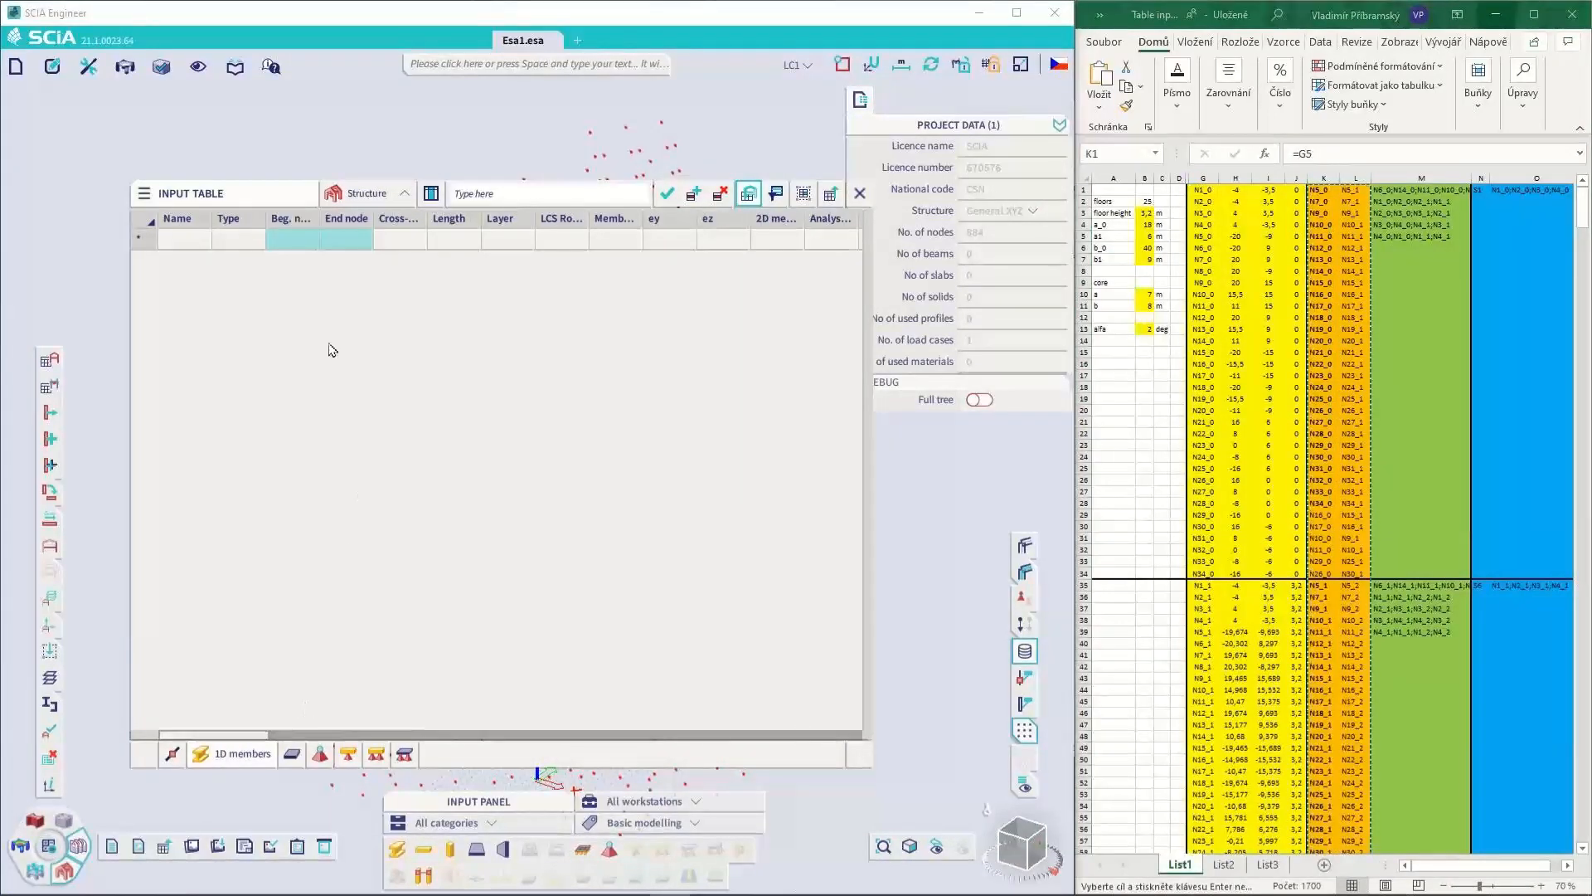
left_click(292, 239)
key("ctrl+v")
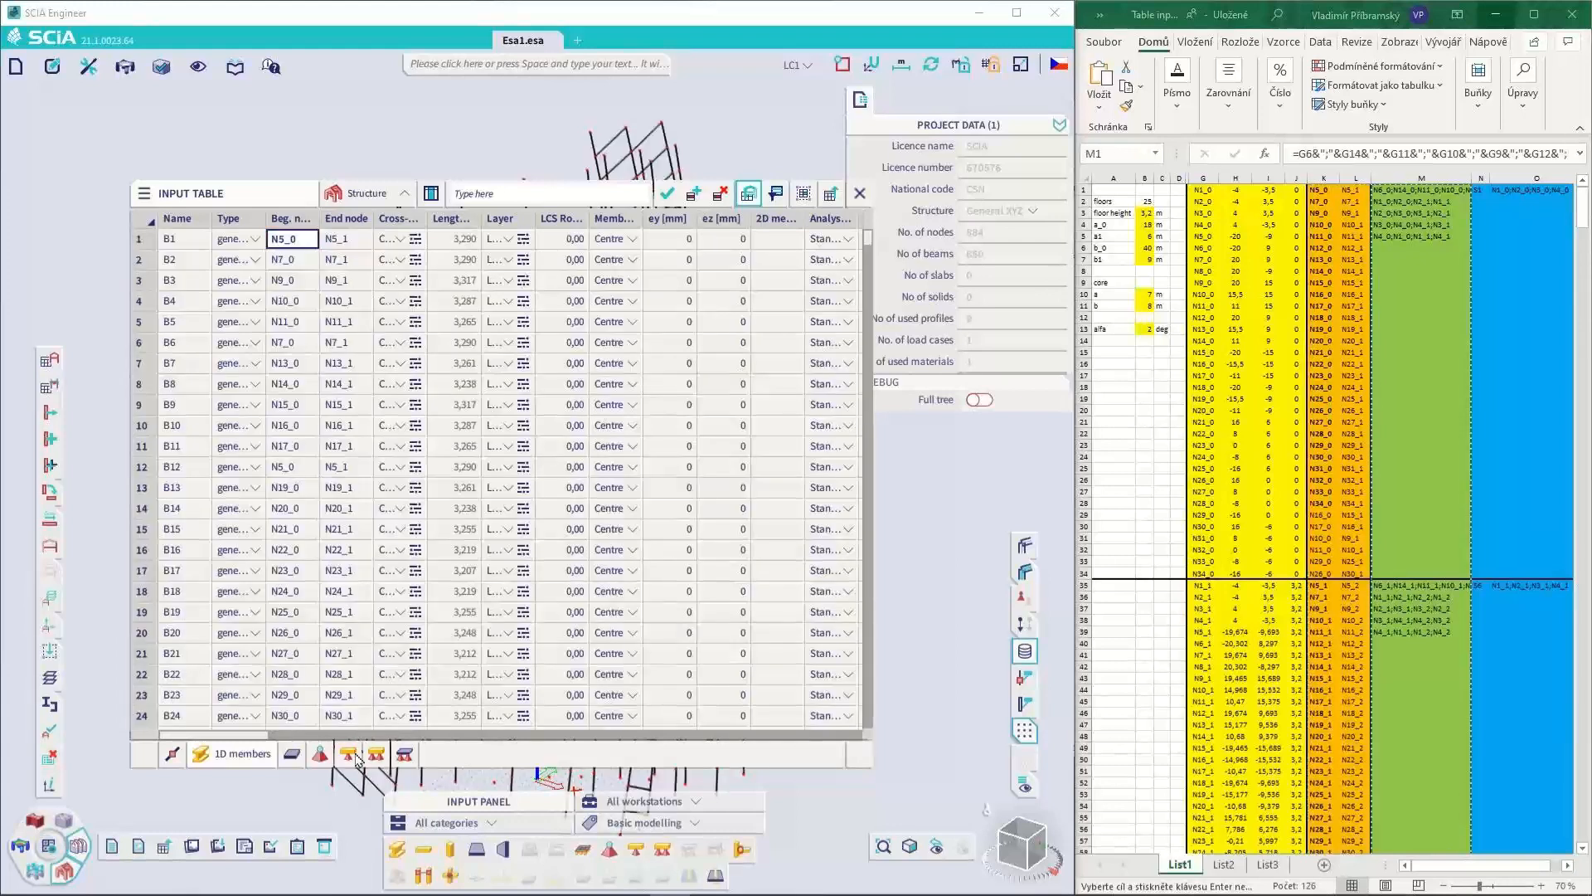
Create the 2D members by pasting the node lists from spreadsheet column M into the Node column
left_click(292, 754)
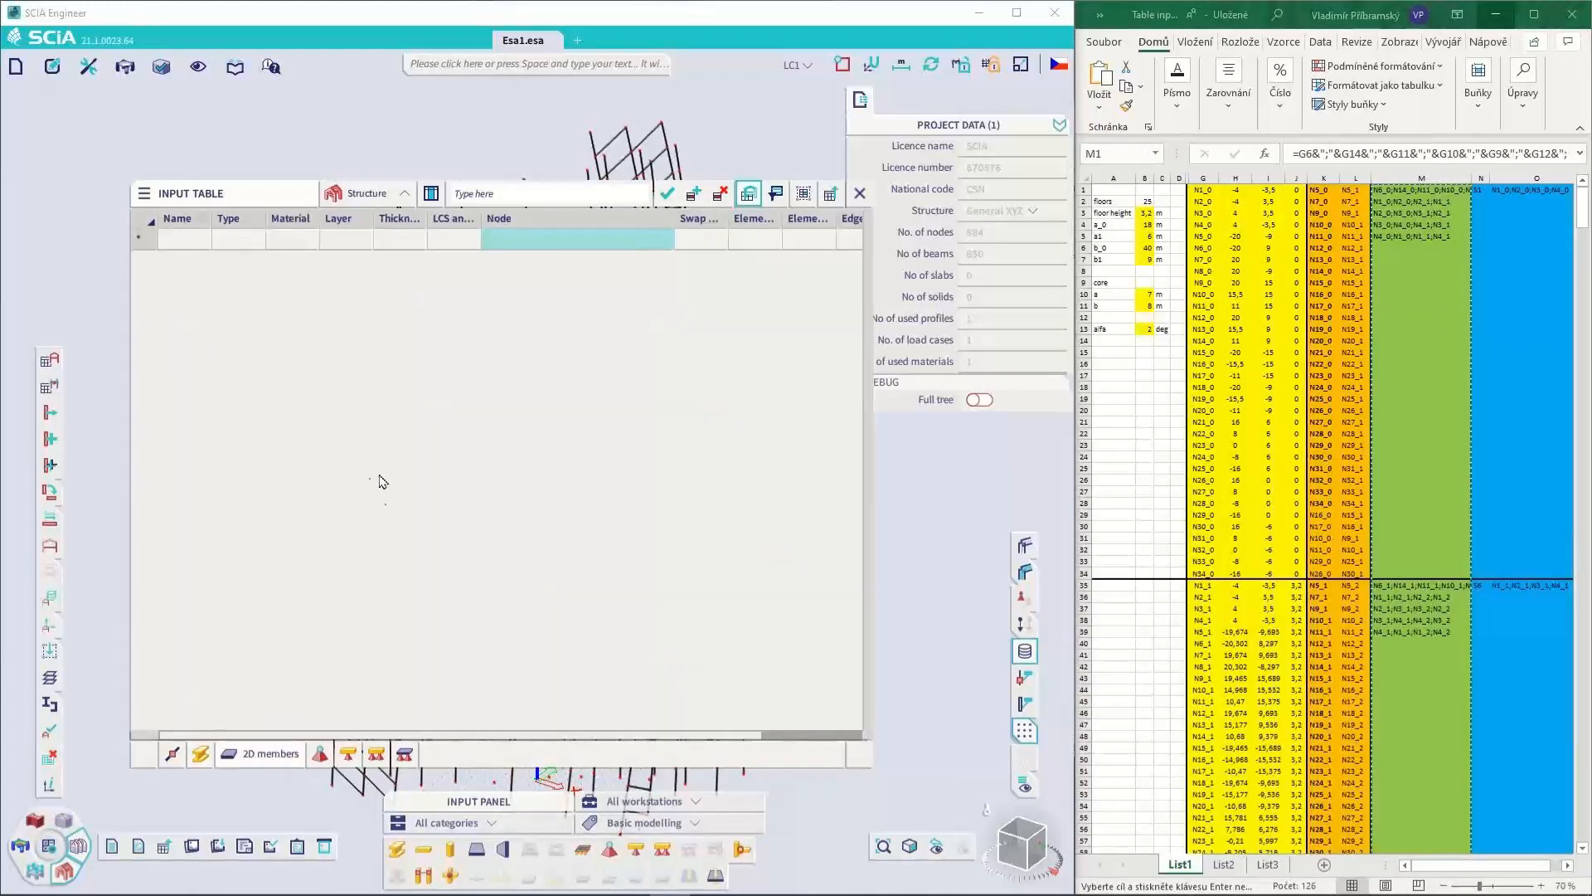
left_click(527, 246)
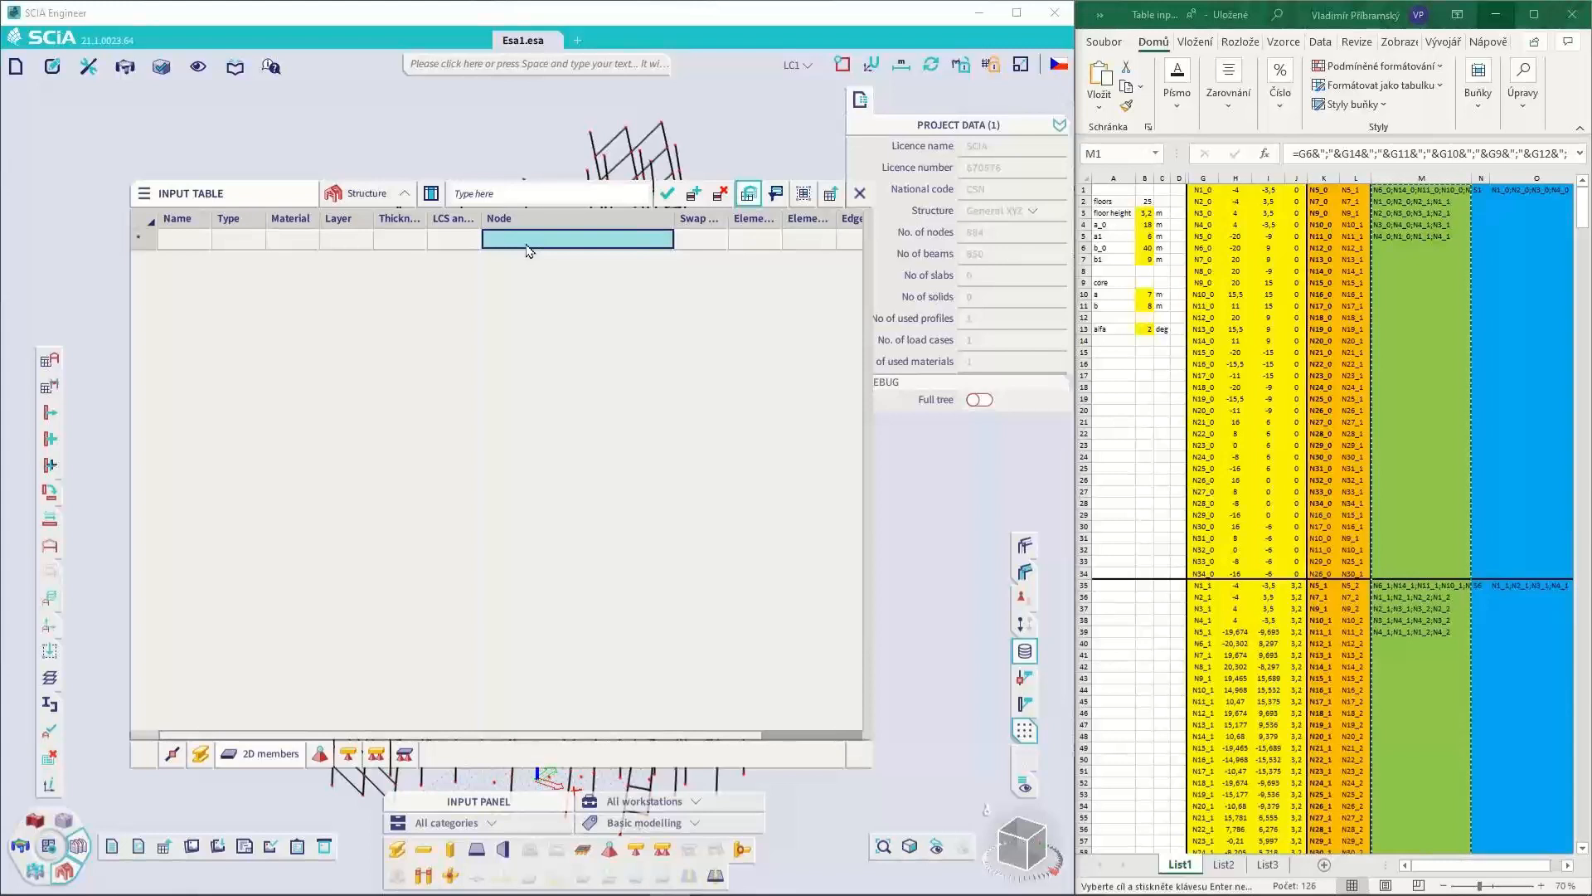
key("ctrl+v")
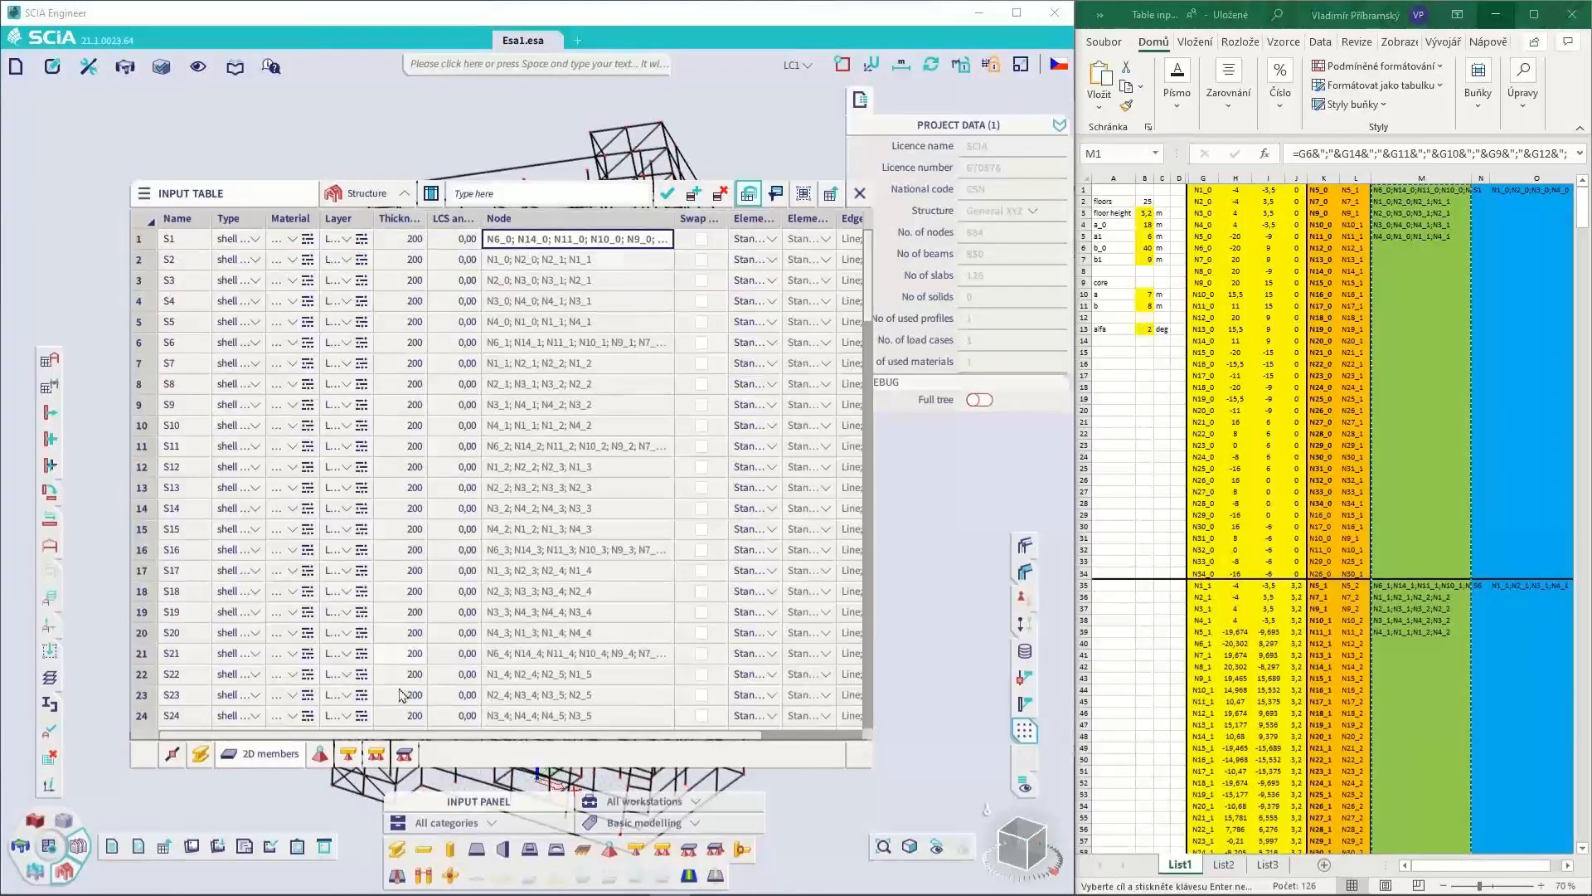
Add the Openings on 2D table to the tables available in the input table
right_click(366, 752)
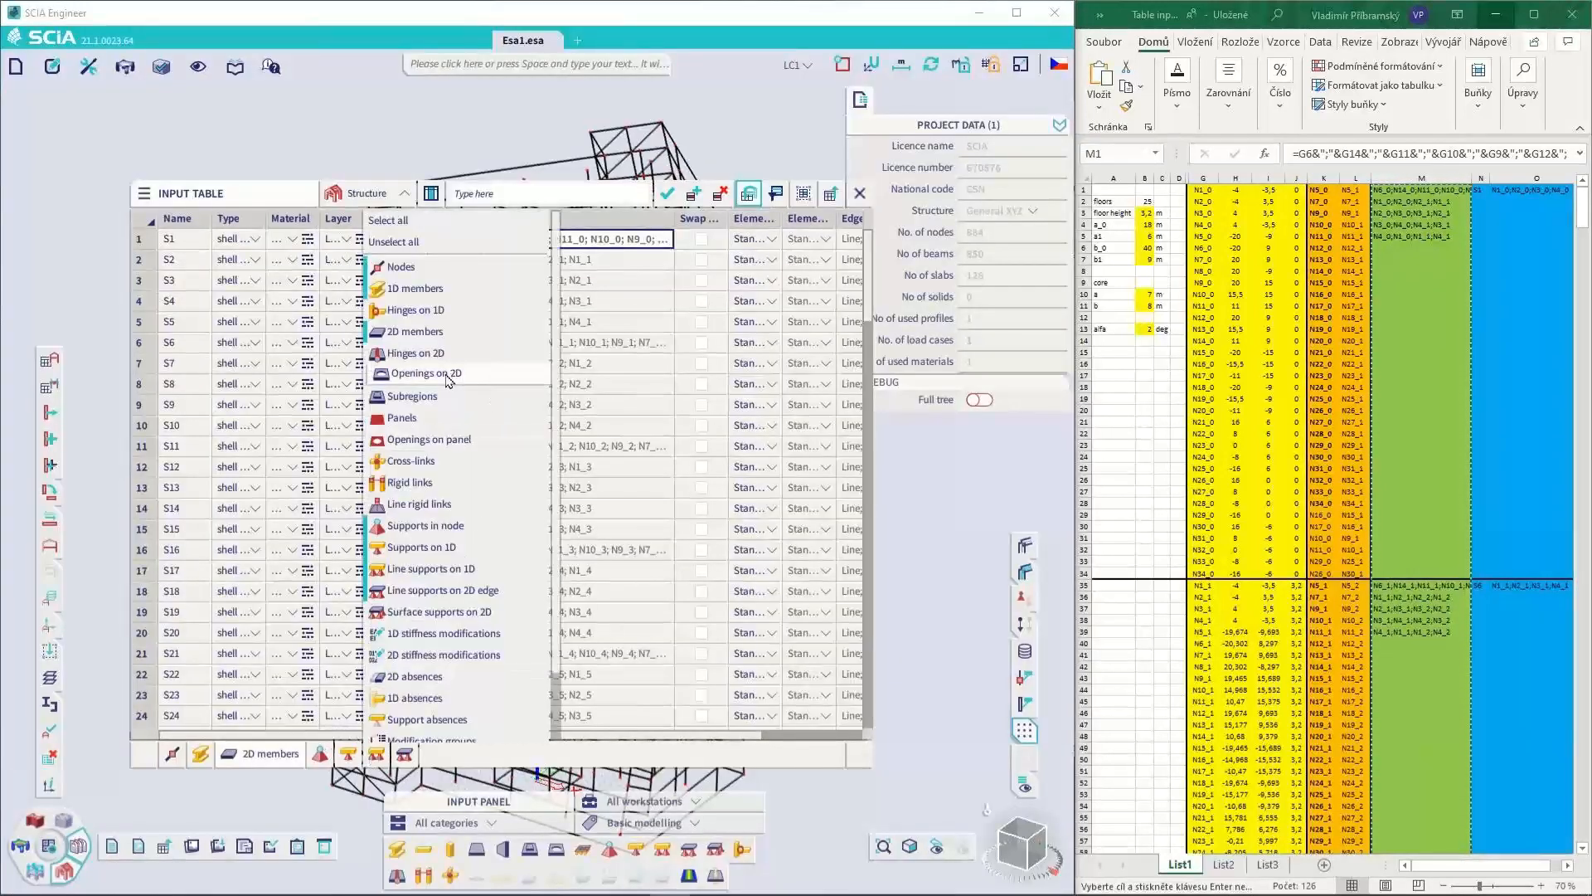
scroll(456, 419, "down", 3)
scroll(457, 431, "up", 3)
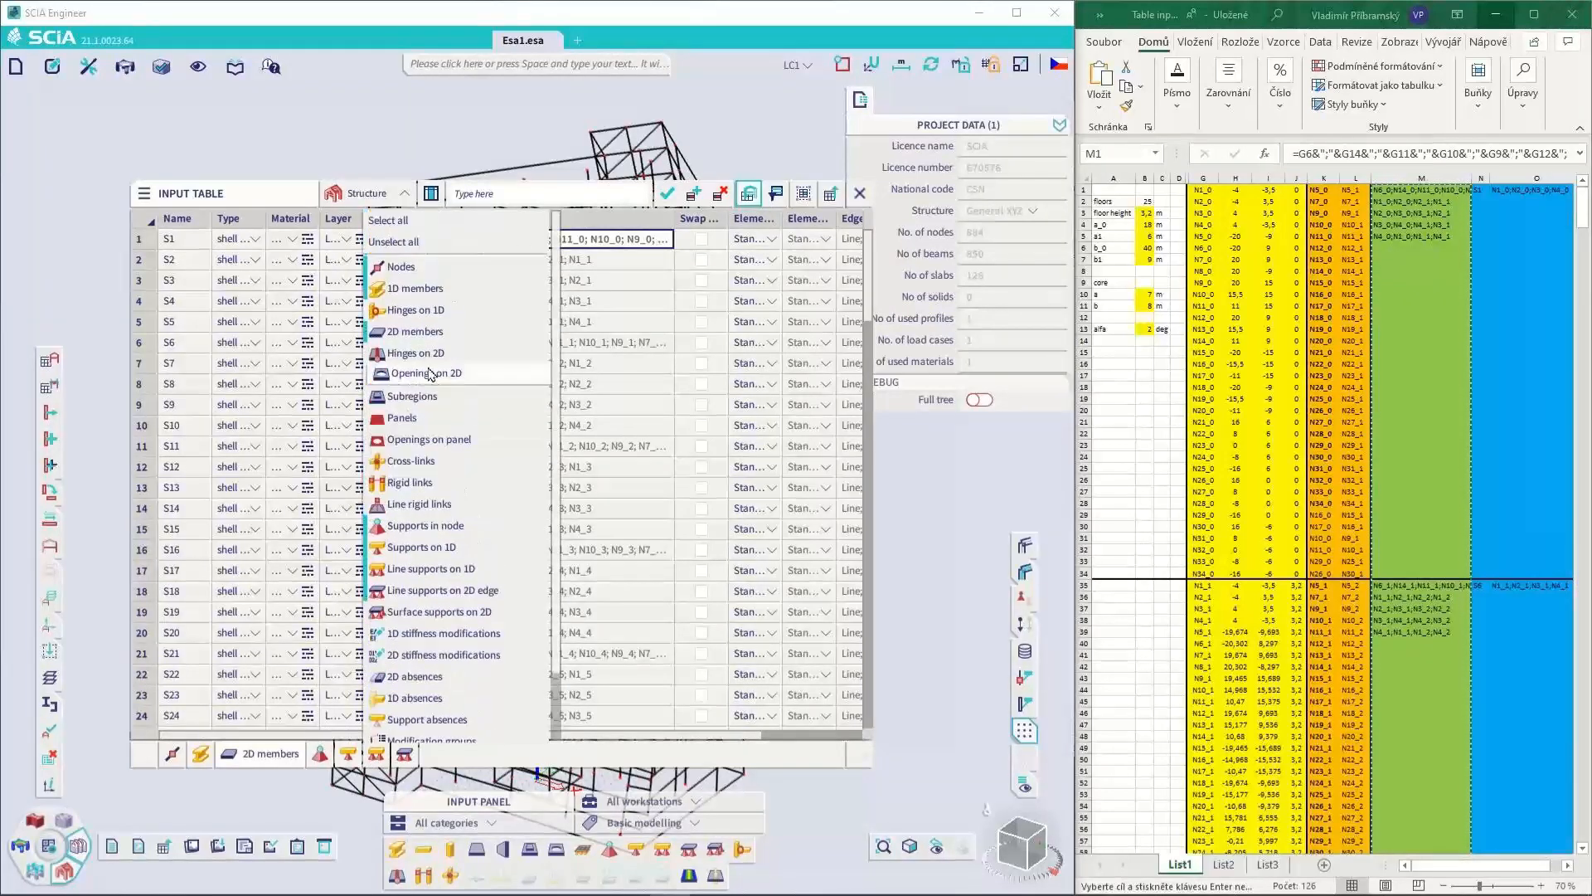
left_click(435, 376)
Paste spreadsheet columns N and O into the 2D member and Node columns of Openings on 2D, and close the input table
left_click(1504, 180)
left_click_drag(1504, 180, 1511, 180)
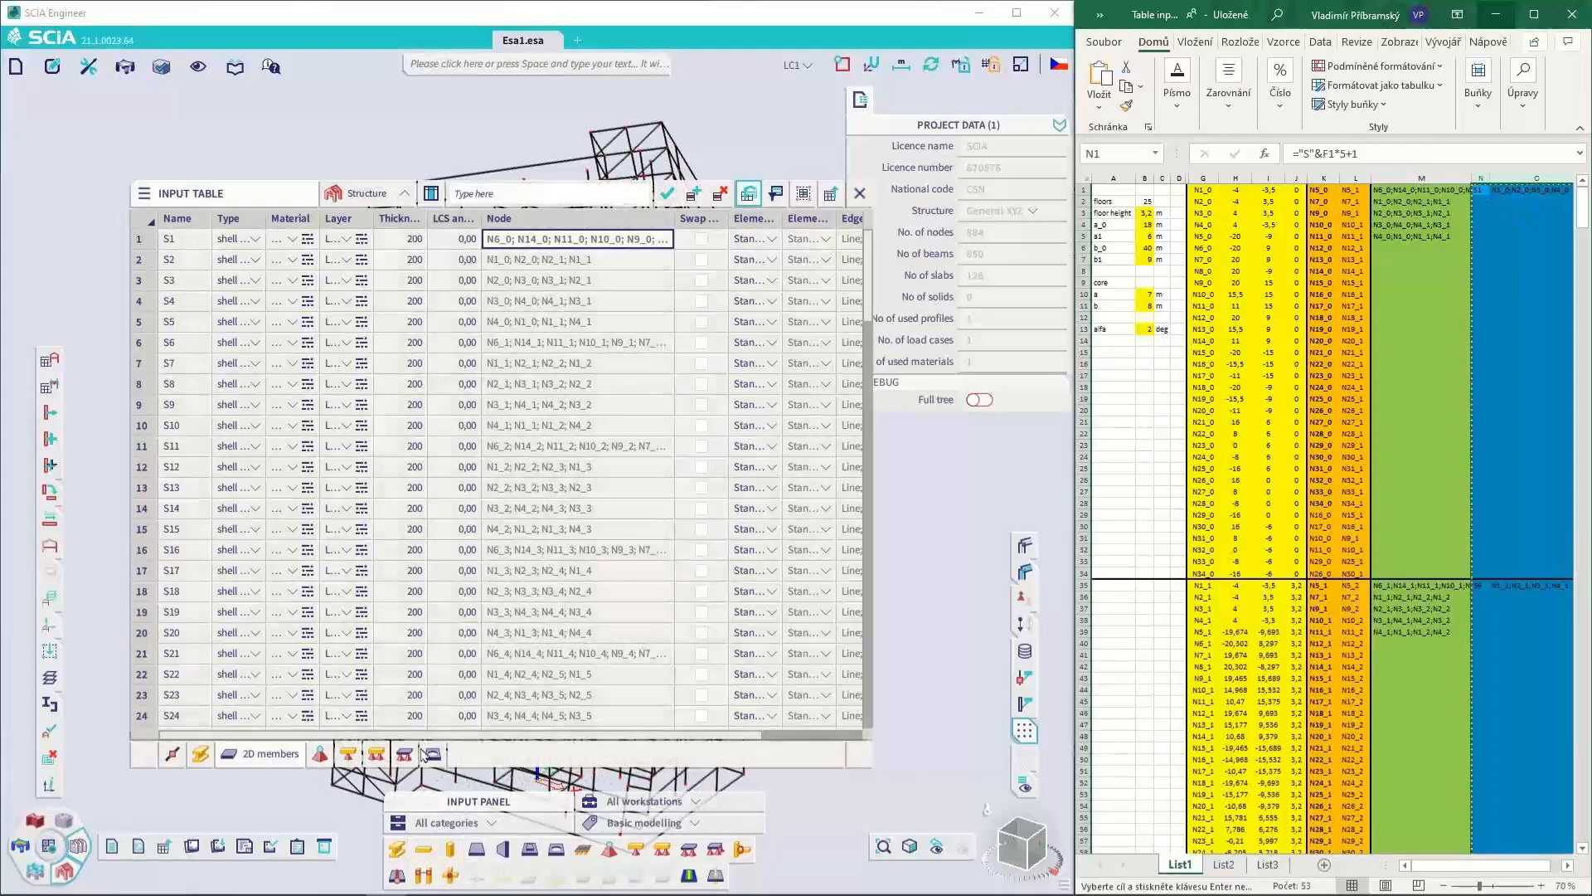
left_click(432, 753)
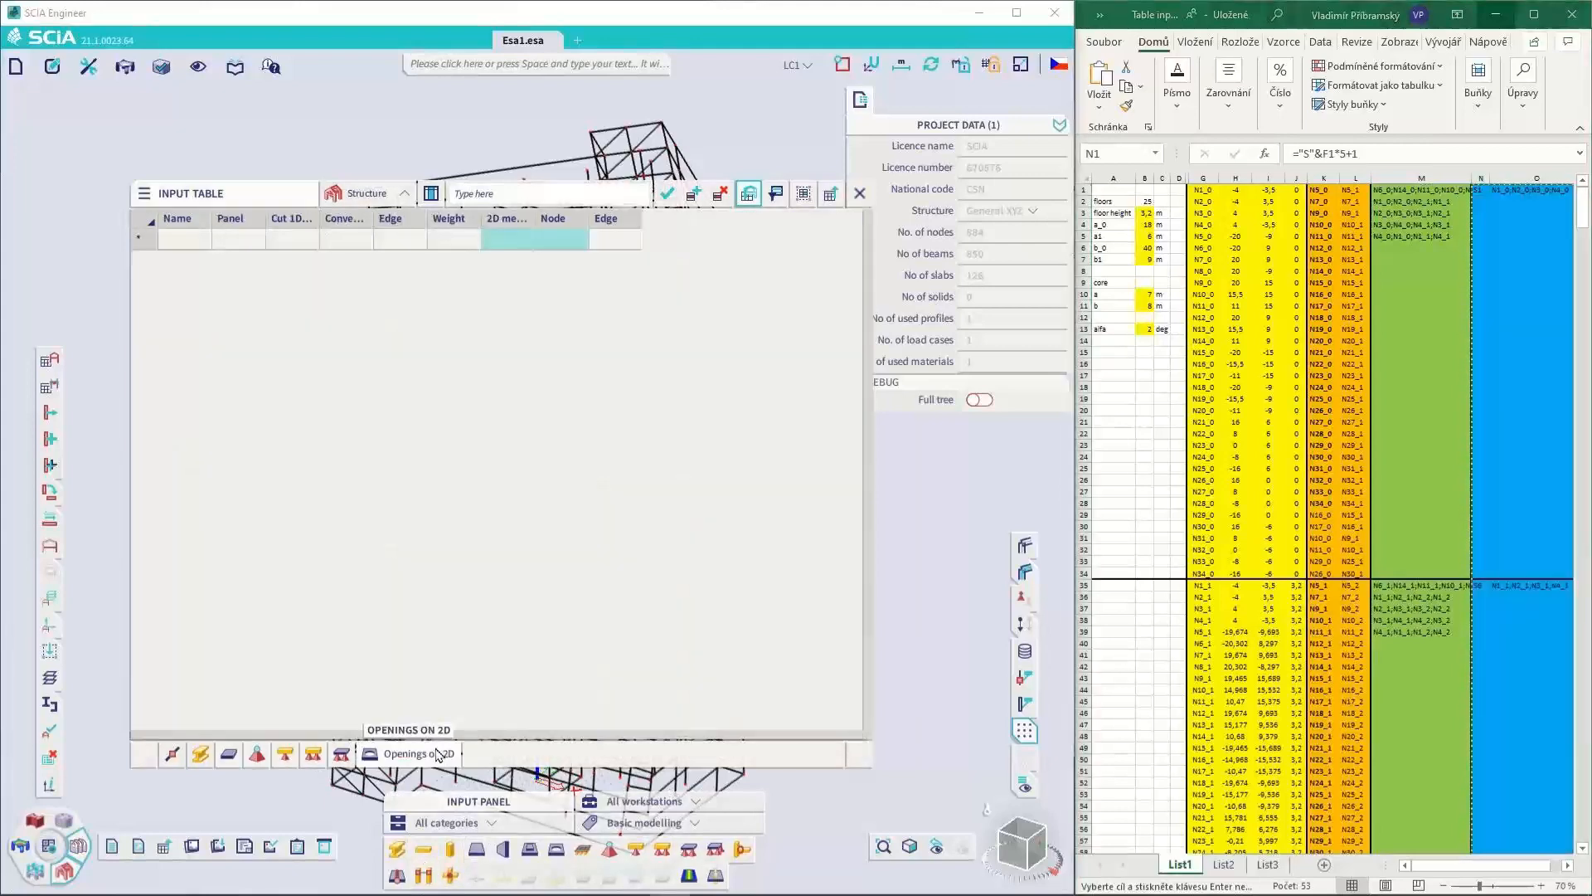
left_click(513, 247)
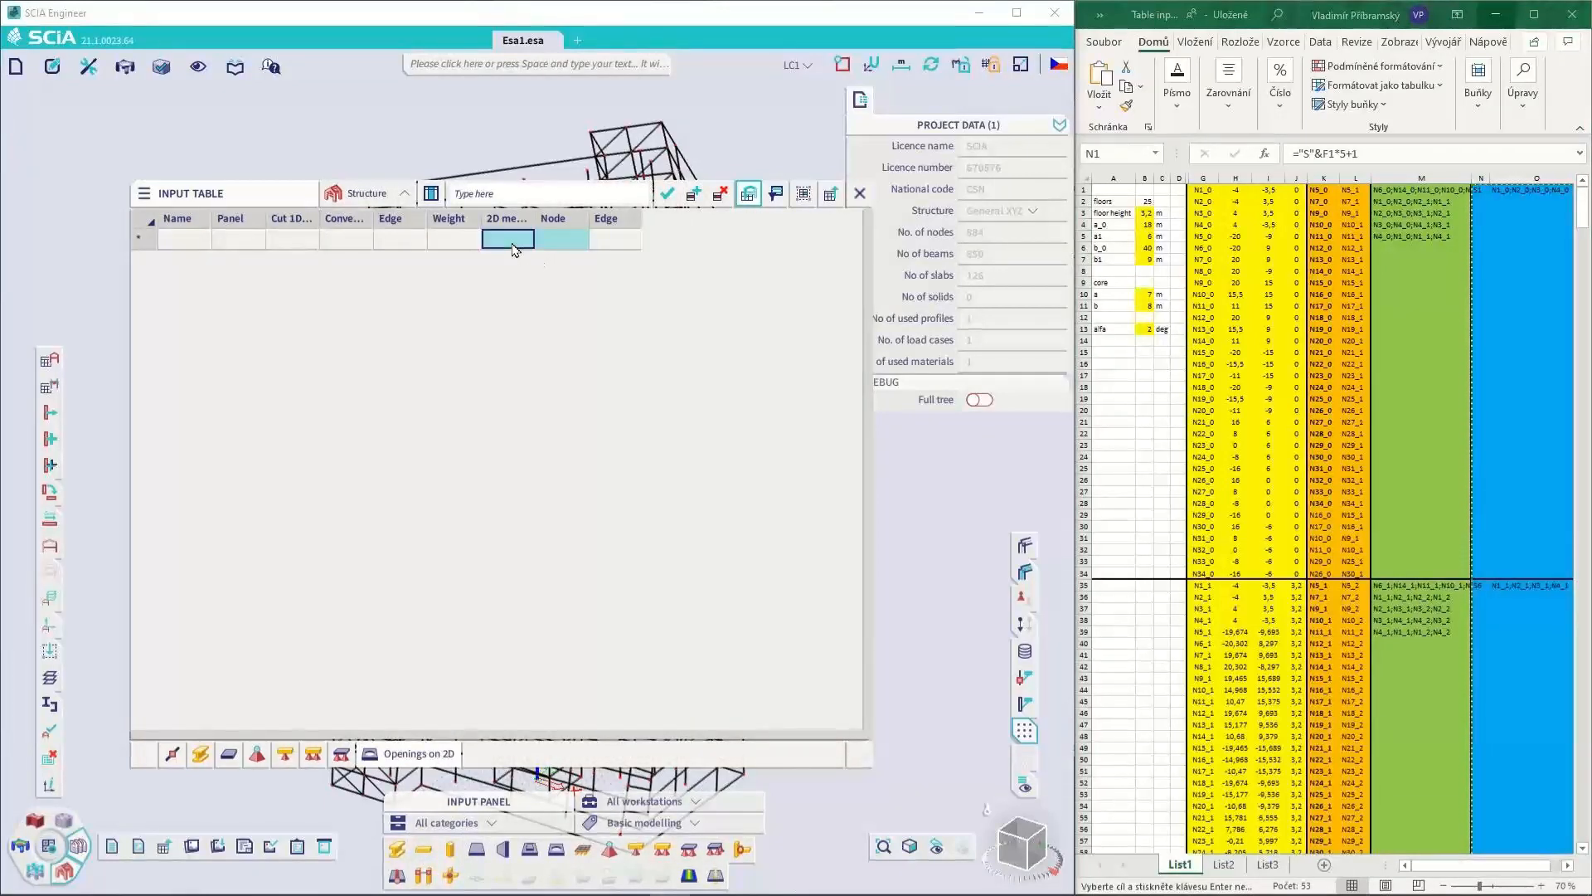
key("ctrl+v")
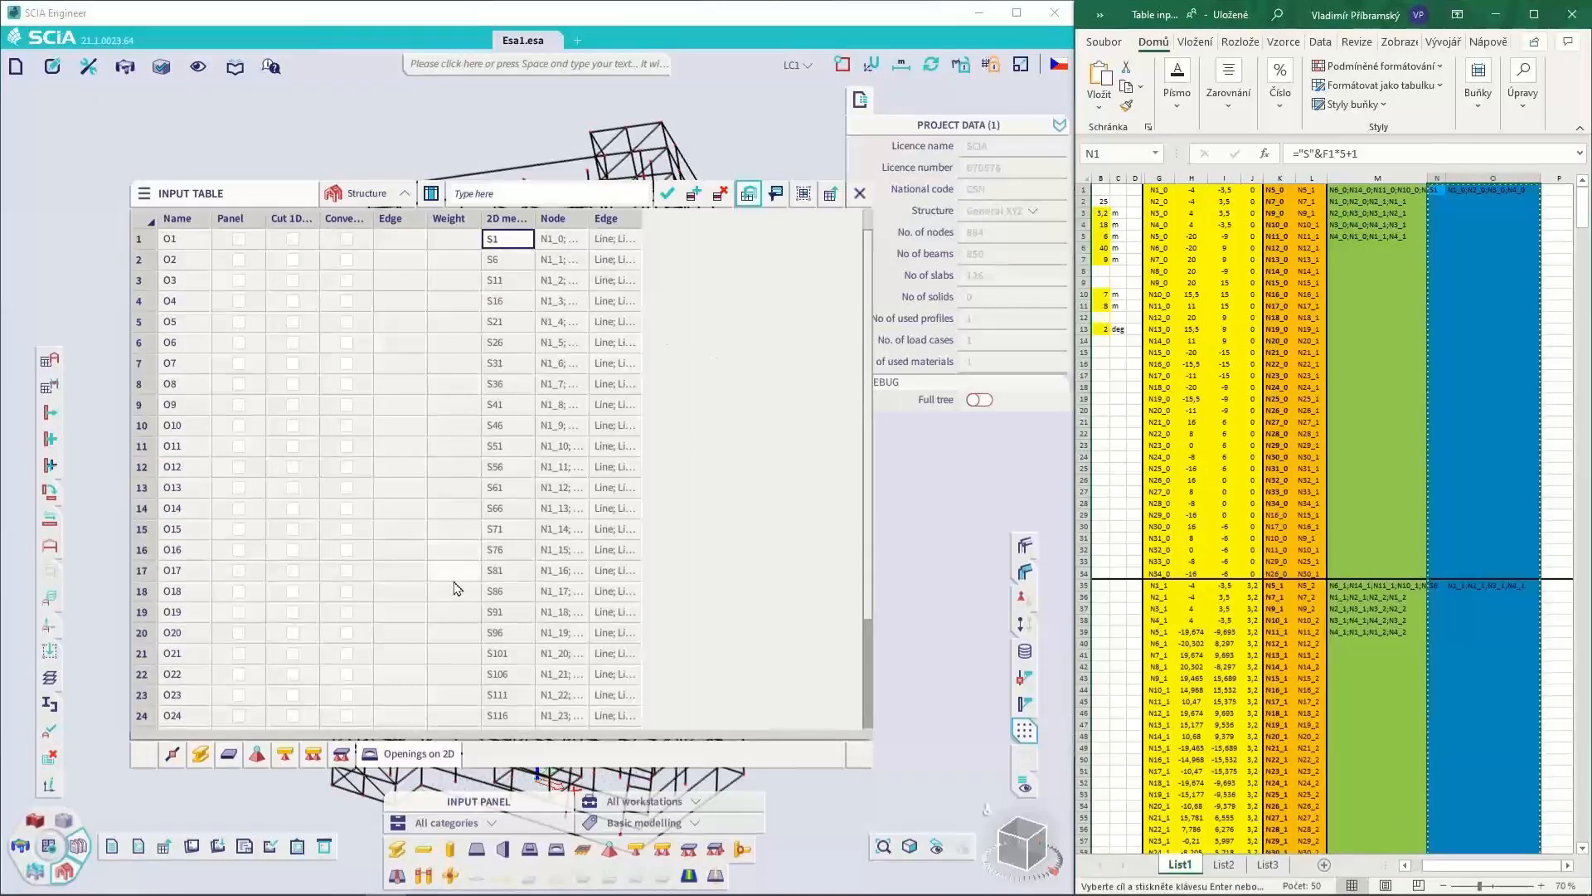
left_click(862, 193)
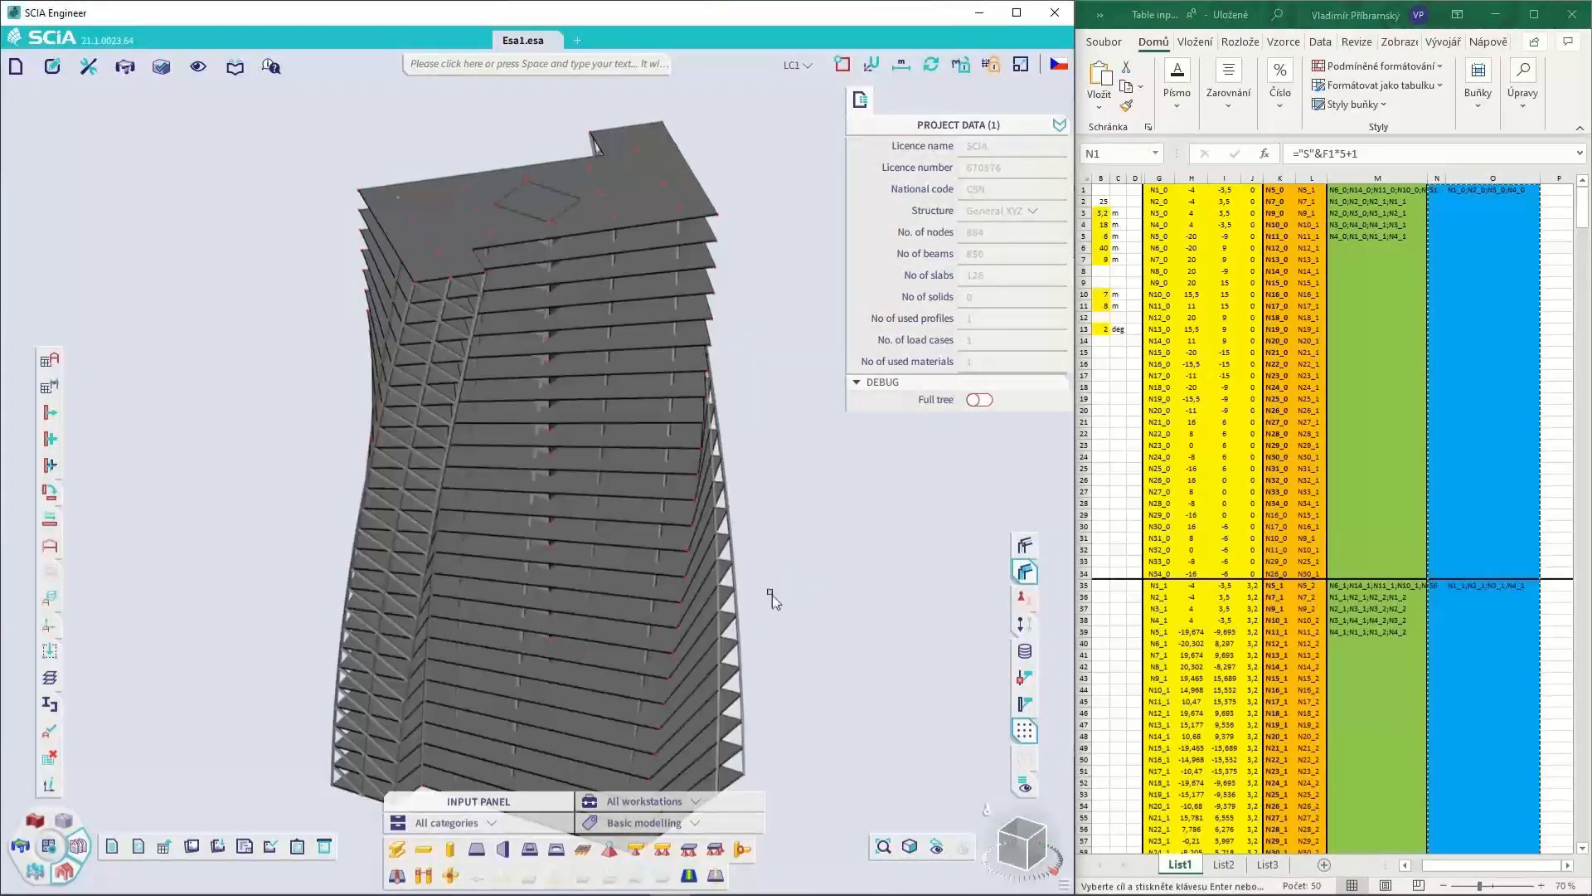
right_click_drag(793, 580, 750, 576, "ctrl")
Set the rotation angle alfa in the spreadsheet to 3 deg
left_click(1106, 334)
left_click(1103, 332)
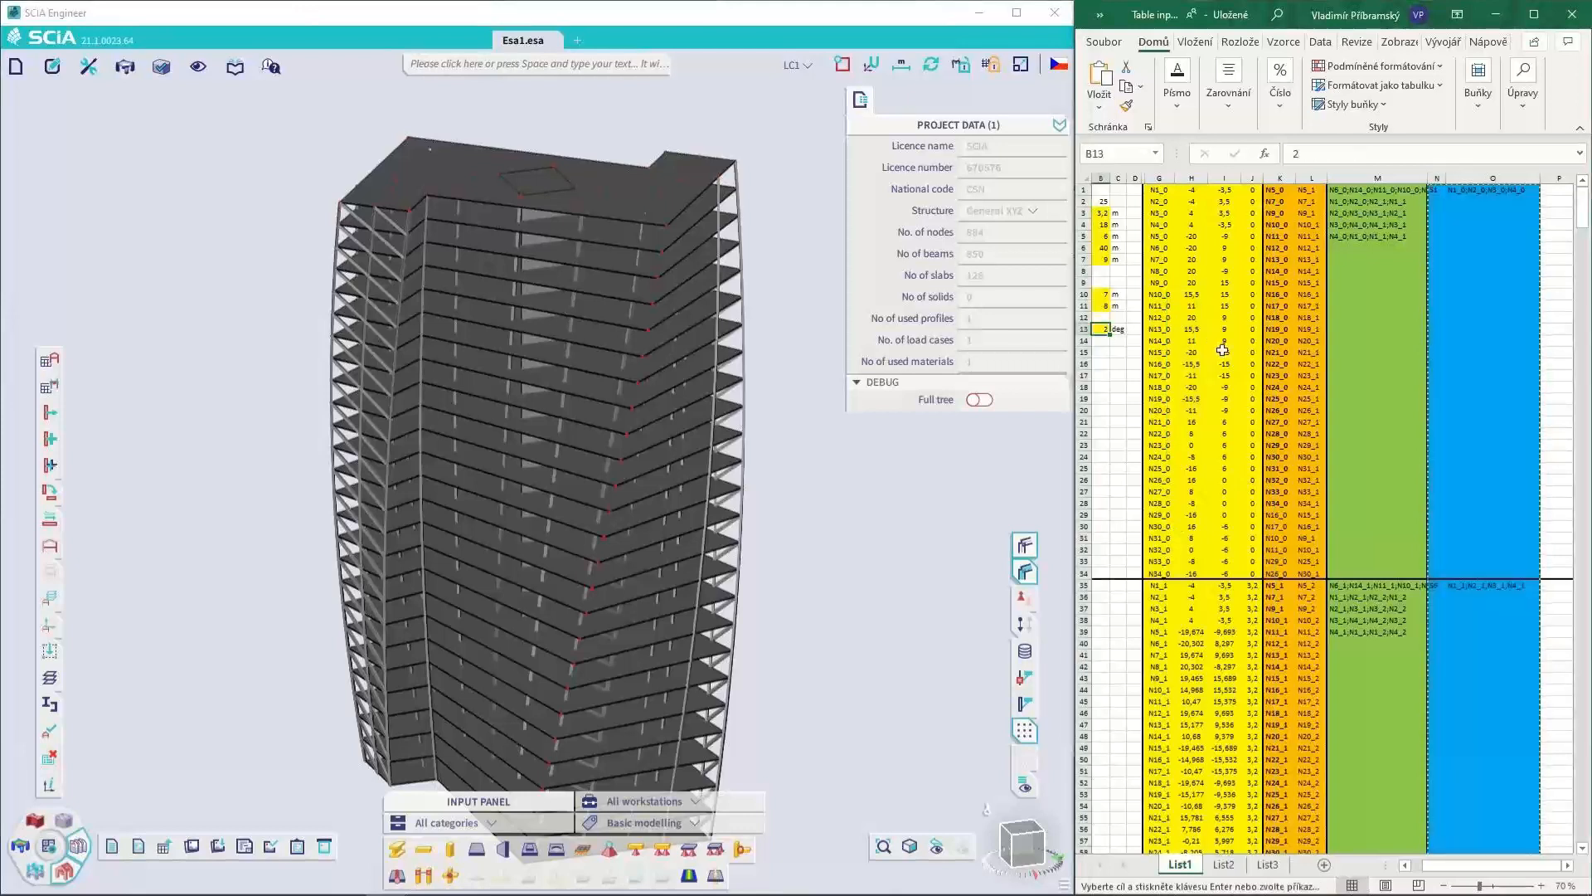
scroll(1222, 349, "left", 1)
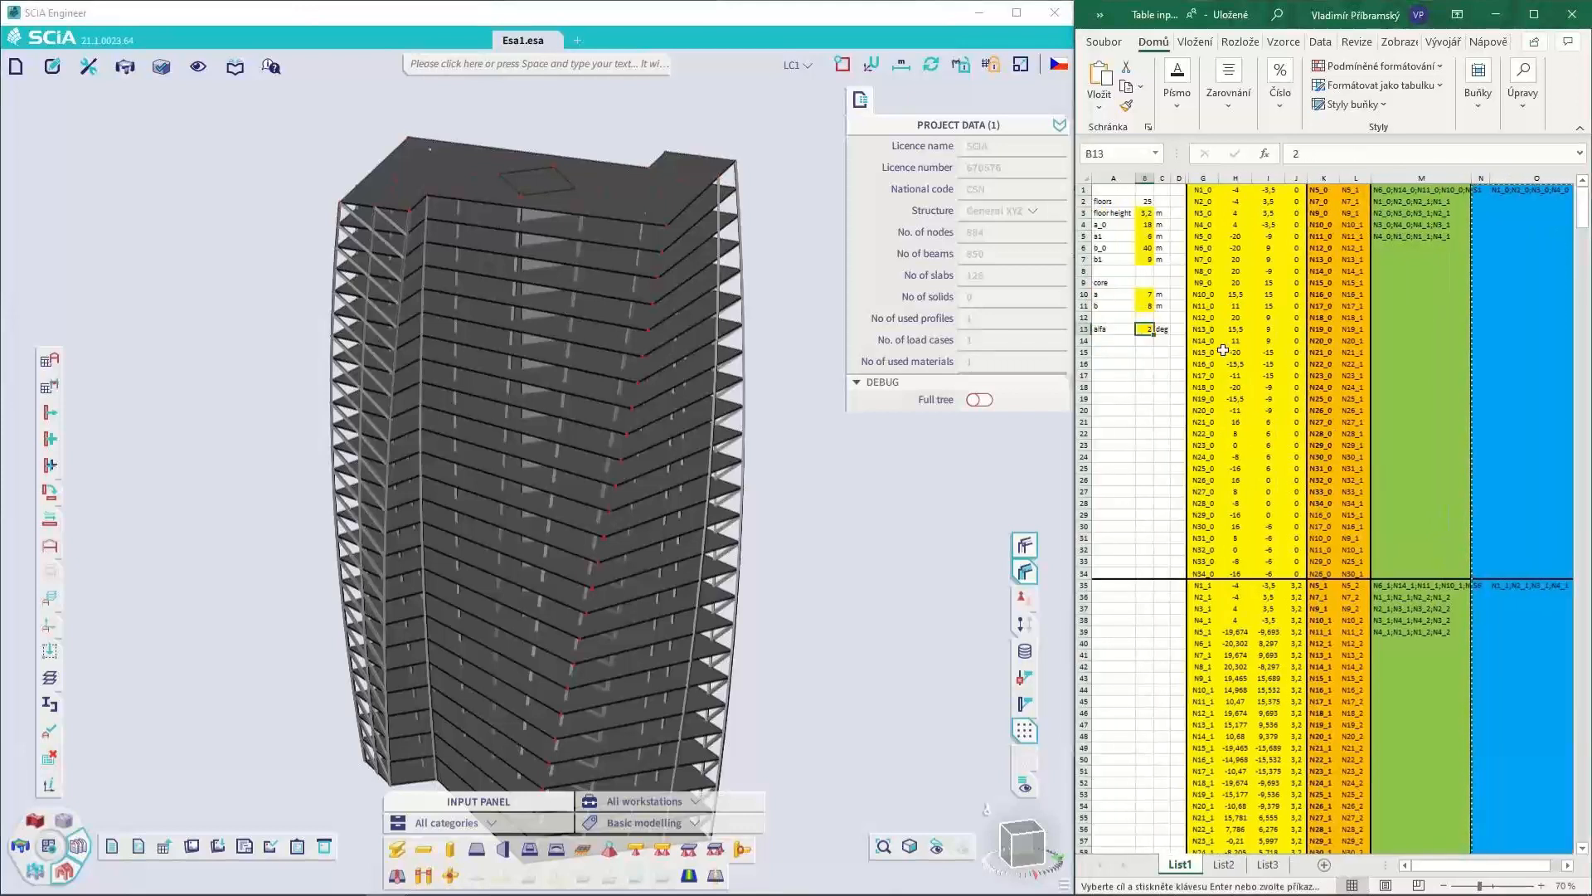
type("3")
key("Return")
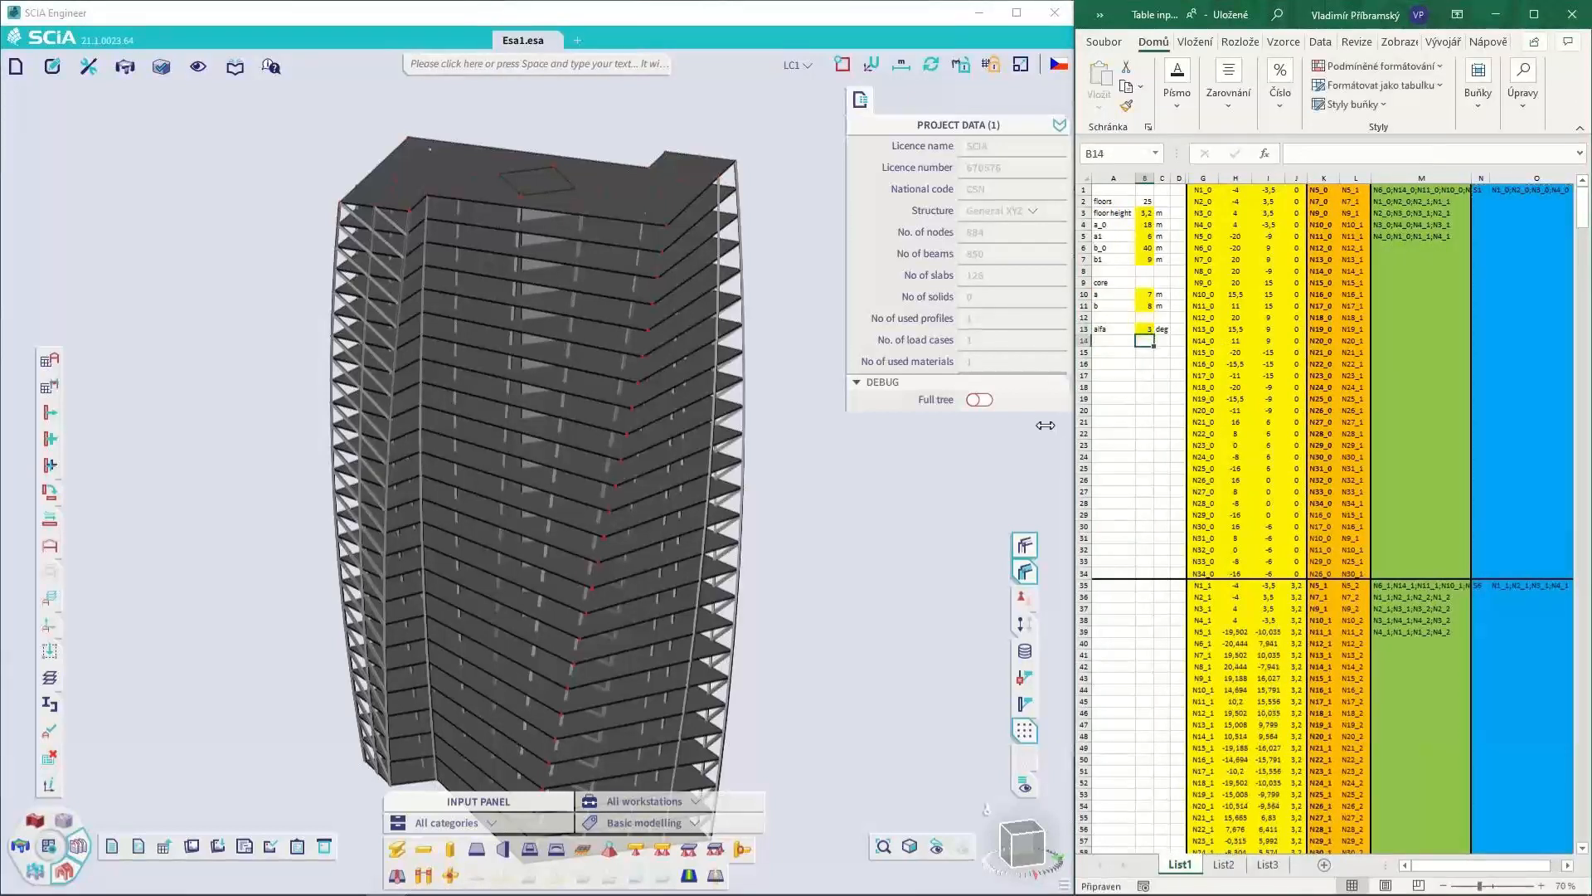
Reopen the input table, overwrite the nodes' X, Y and Z coordinates with spreadsheet columns H to J, and close it to inspect the tower
left_click(845, 557)
left_click(1134, 423)
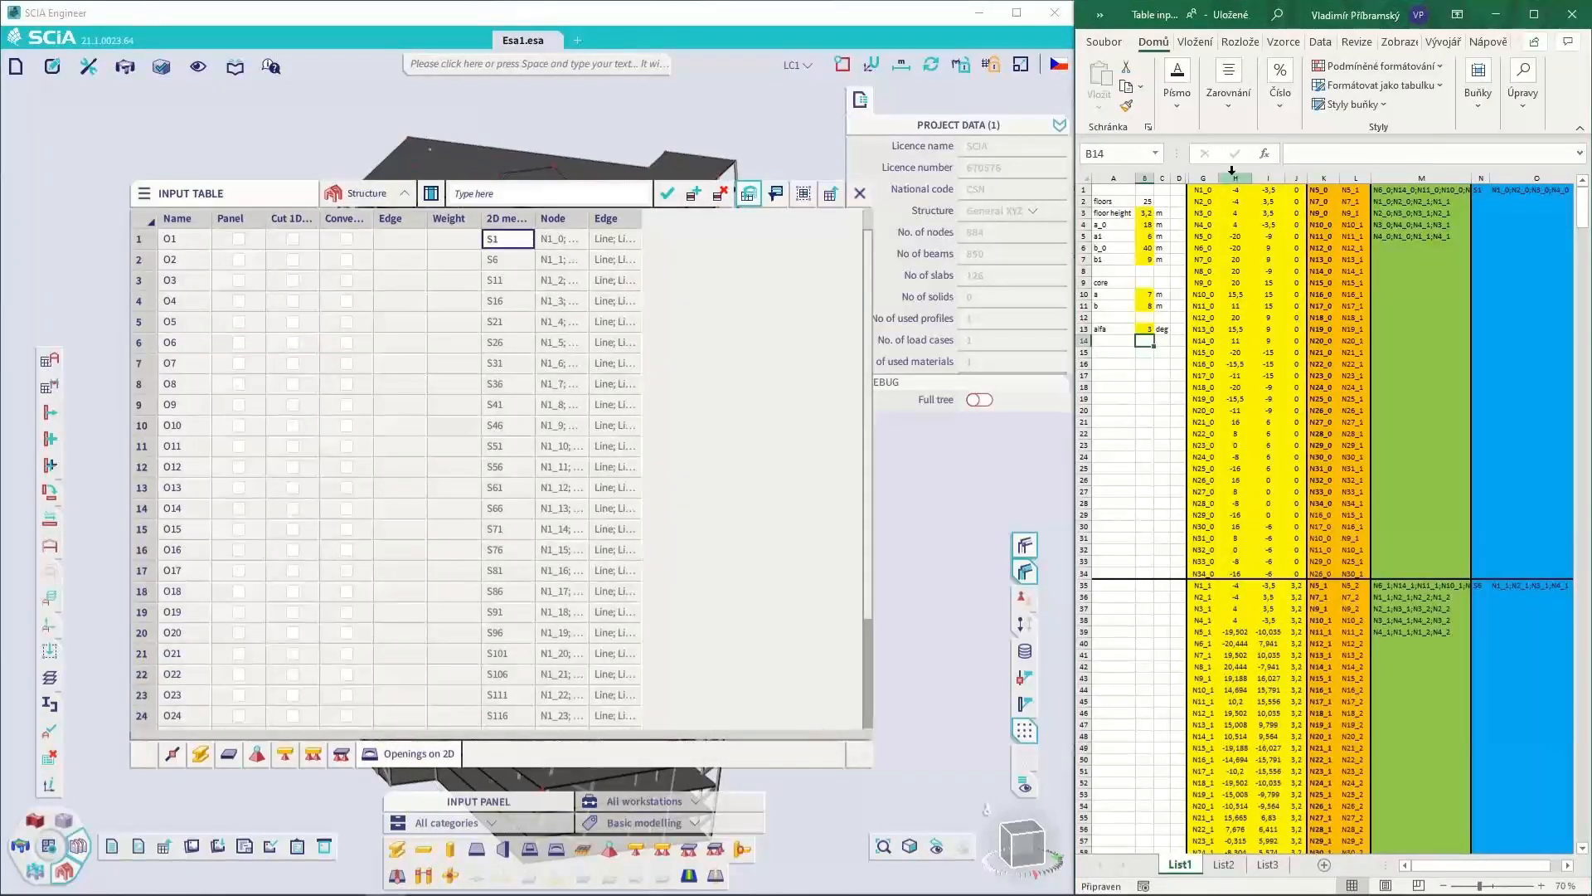
left_click_drag(1235, 178, 1296, 177)
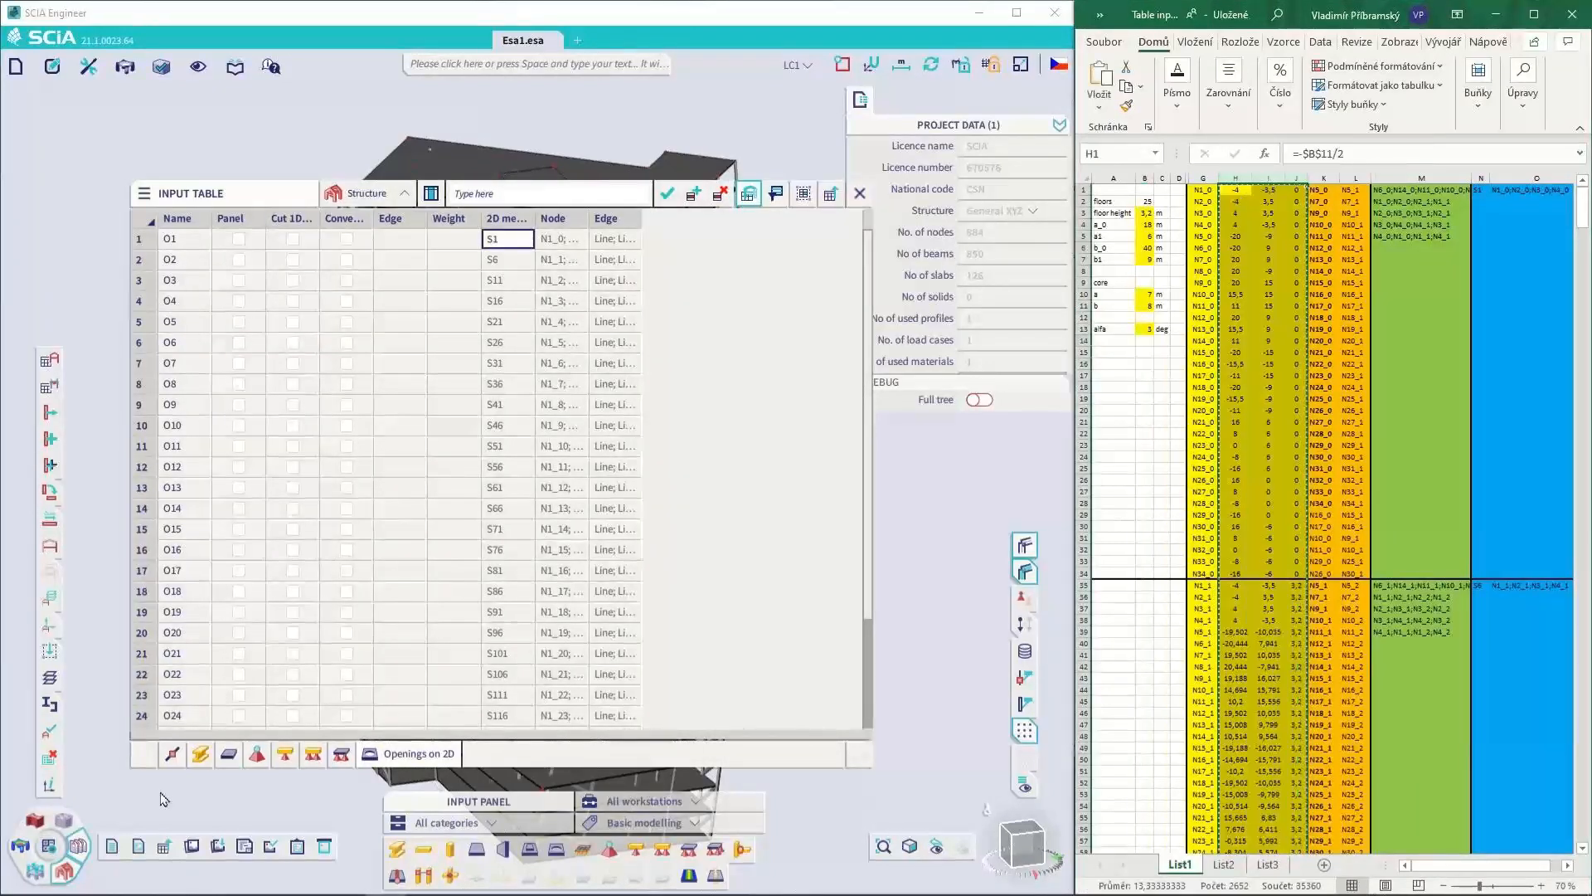
left_click(172, 753)
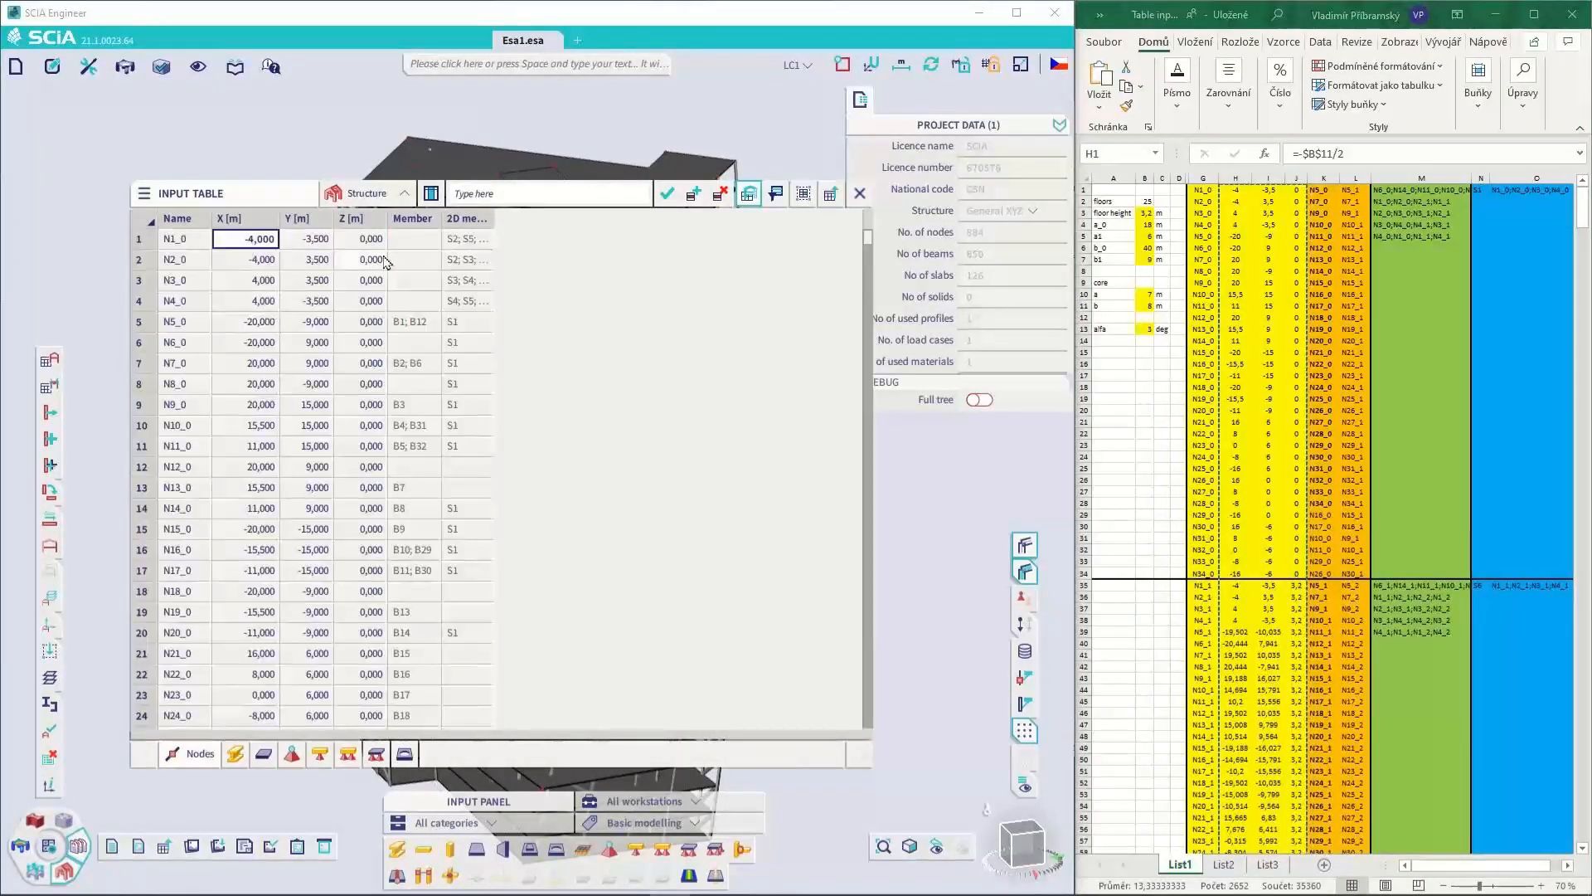
key("ctrl+v")
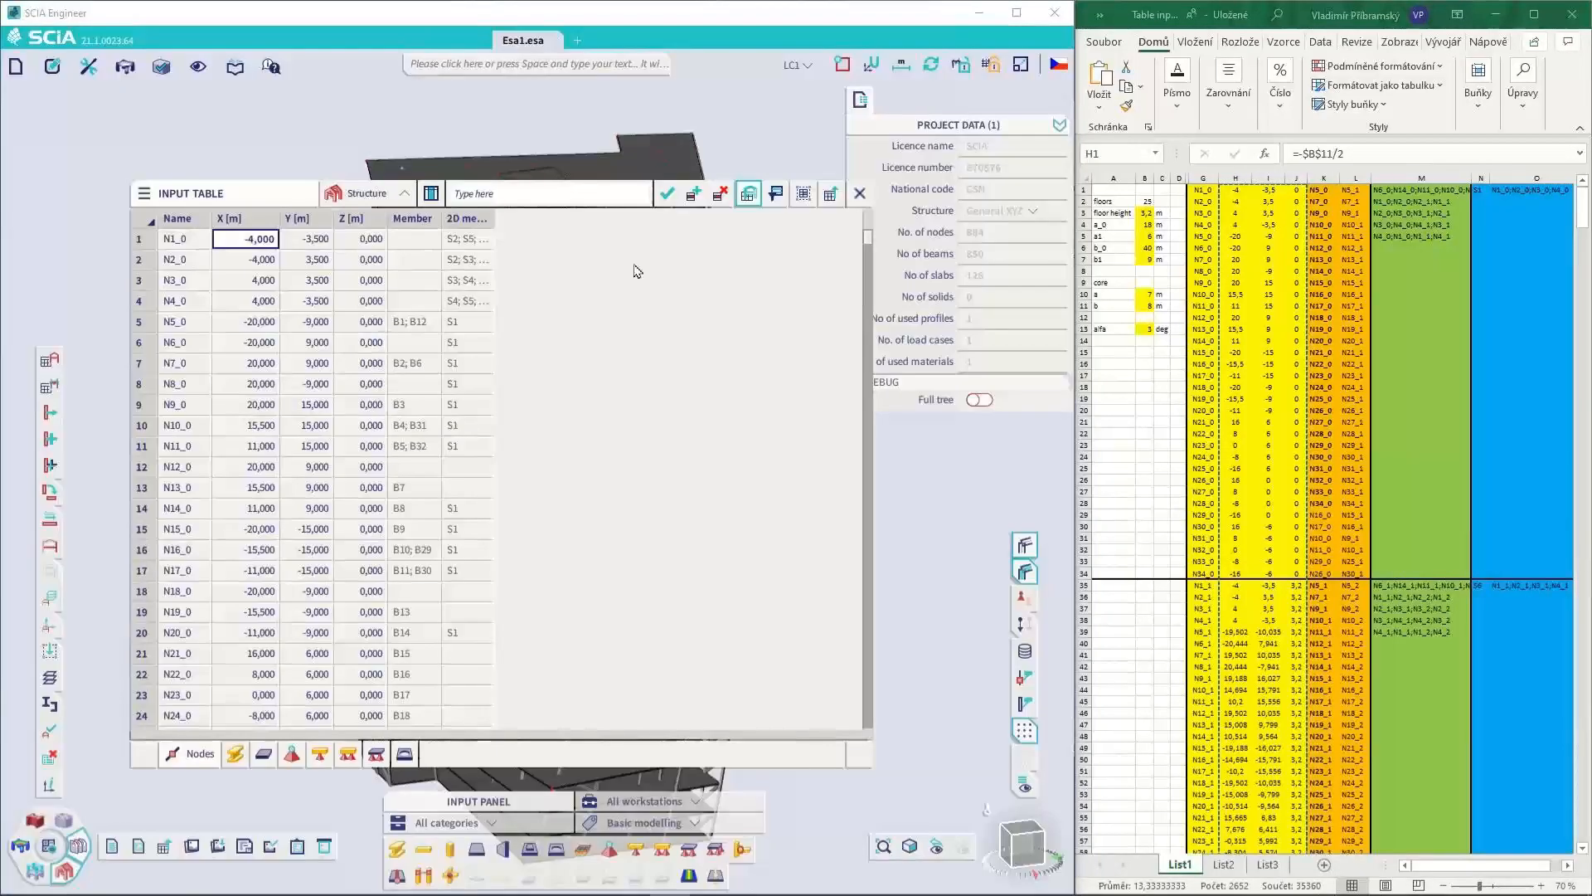
left_click(859, 193)
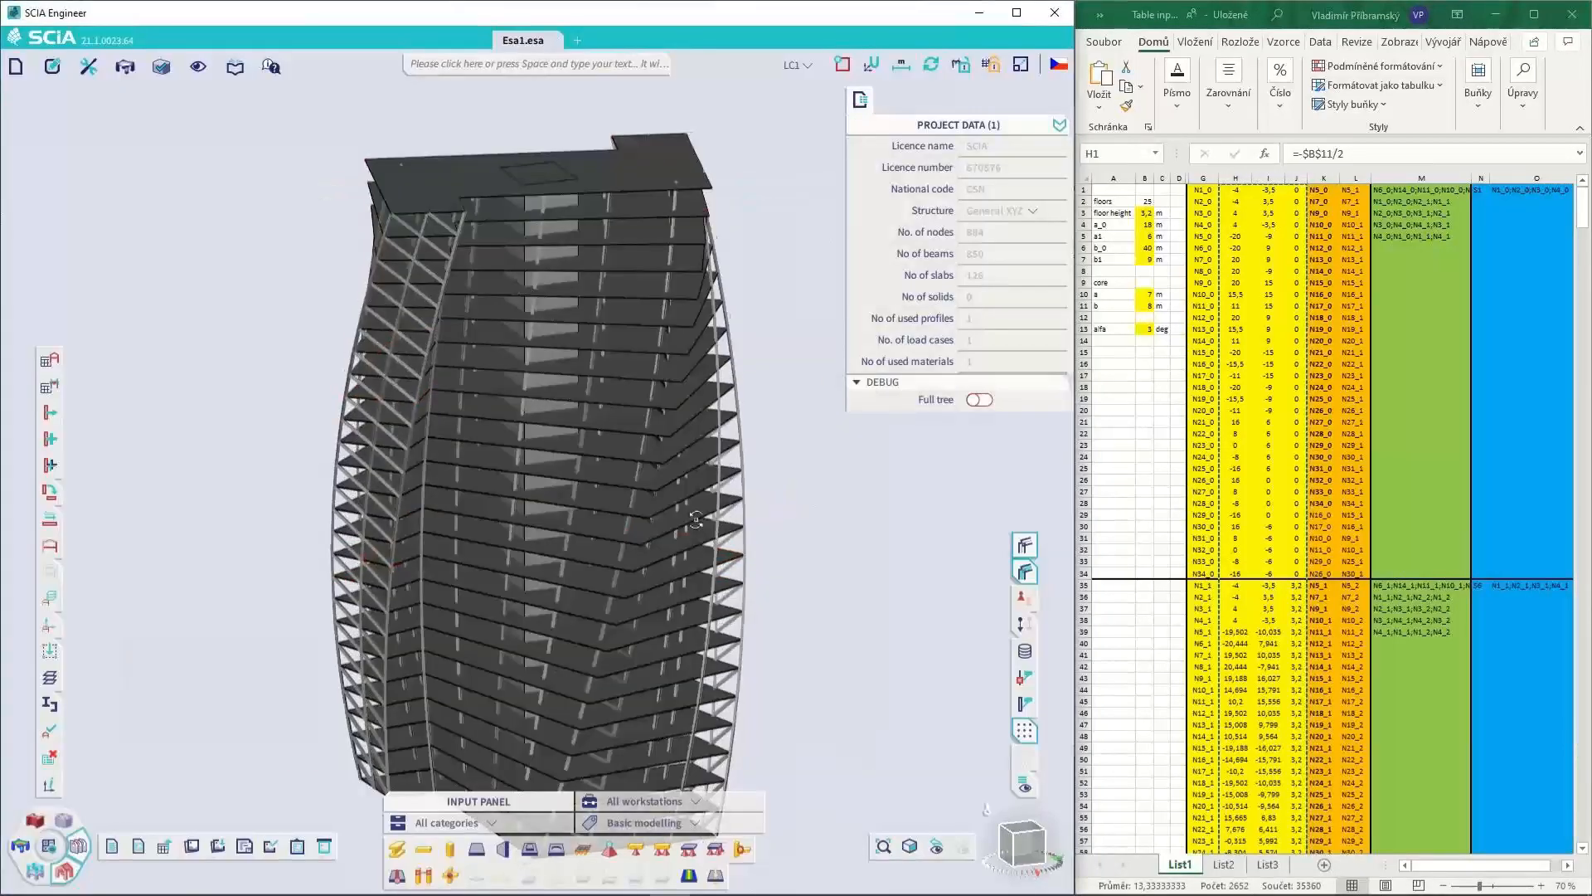
right_click_drag(696, 519, 703, 496, "ctrl")
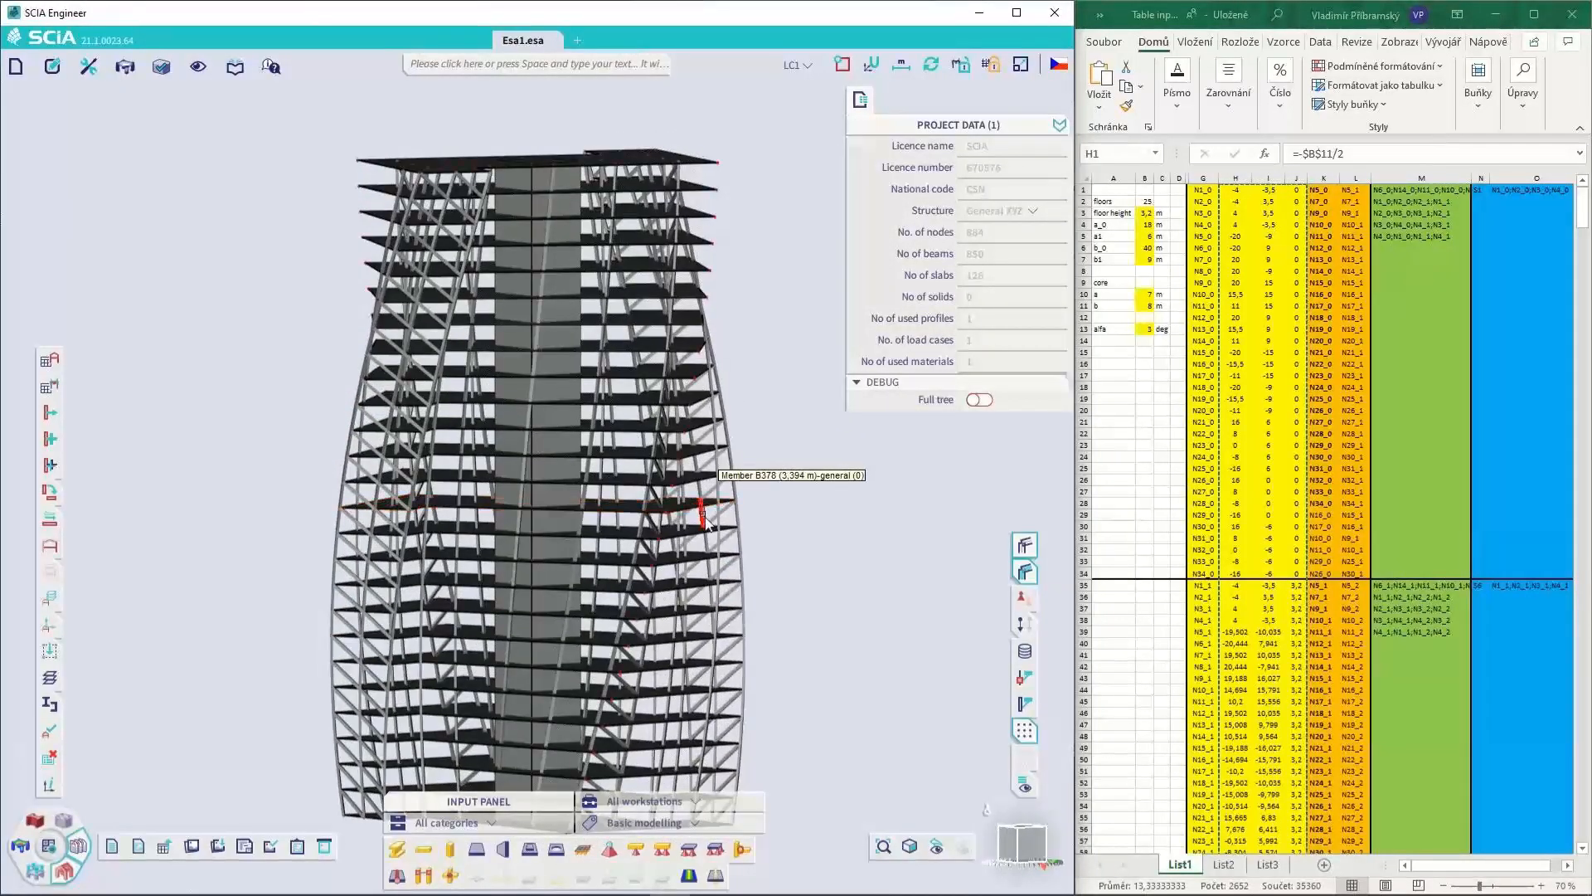